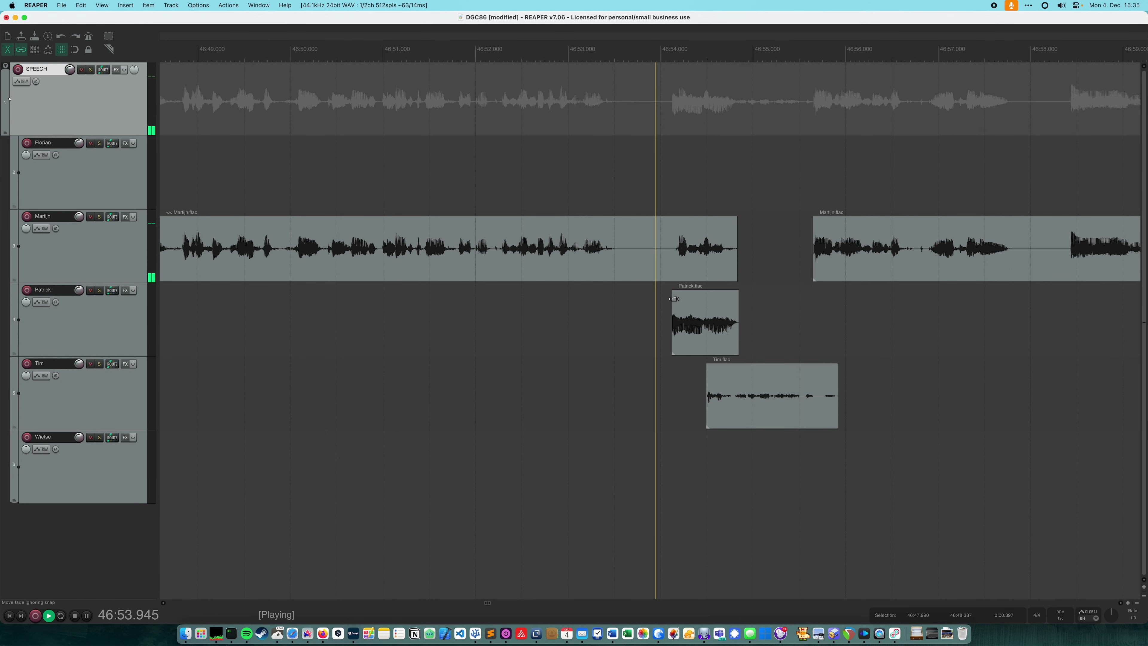
- Split the second speaker's clip in the pause at about 46:53.535, audition the split-off end soloed, and delete that end piece
{"action": "left_click", "coordinate": [618, 254]}
{"action": "key", "text": "s"}
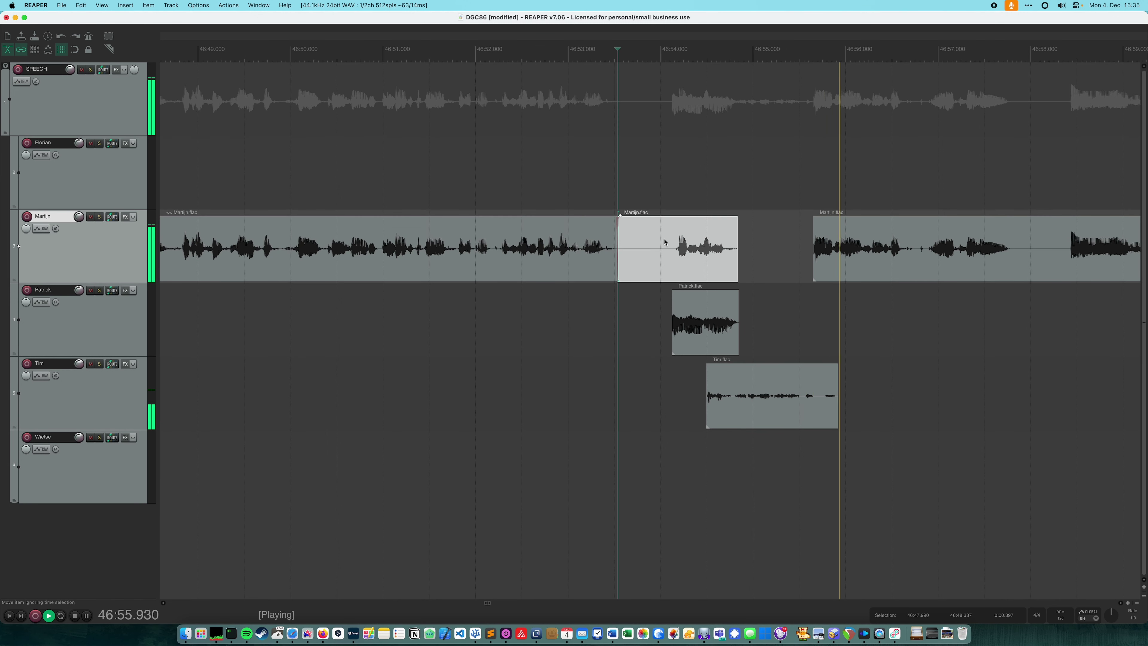
{"action": "left_click", "coordinate": [632, 200]}
{"action": "key", "text": "space"}
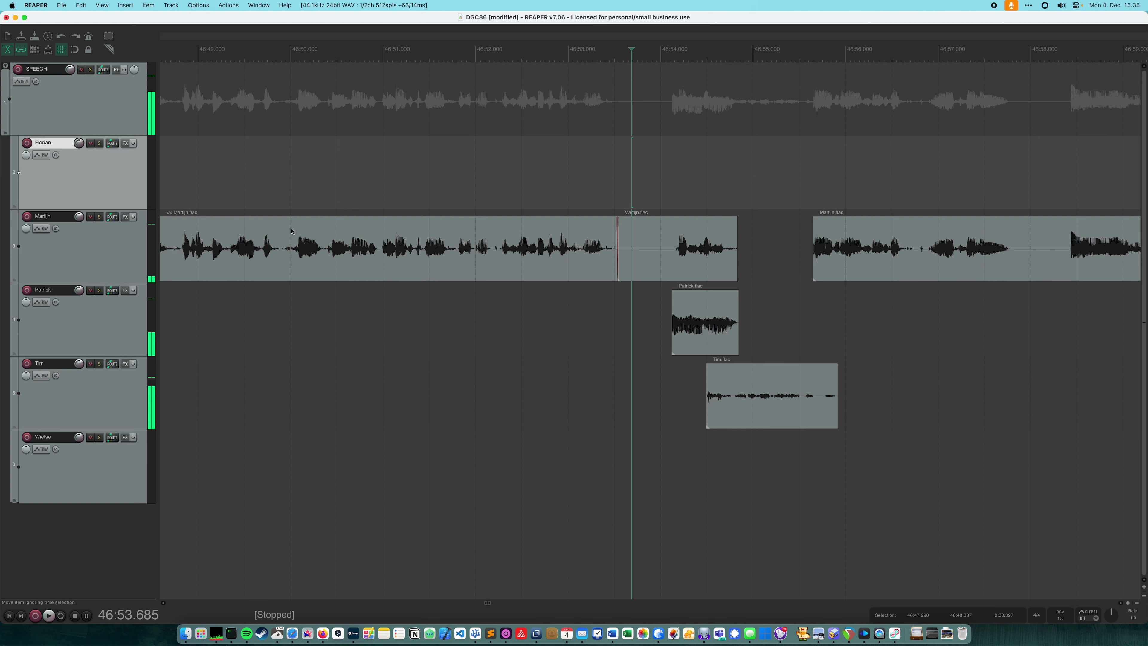
{"action": "left_click", "coordinate": [99, 217]}
{"action": "key", "text": "space"}
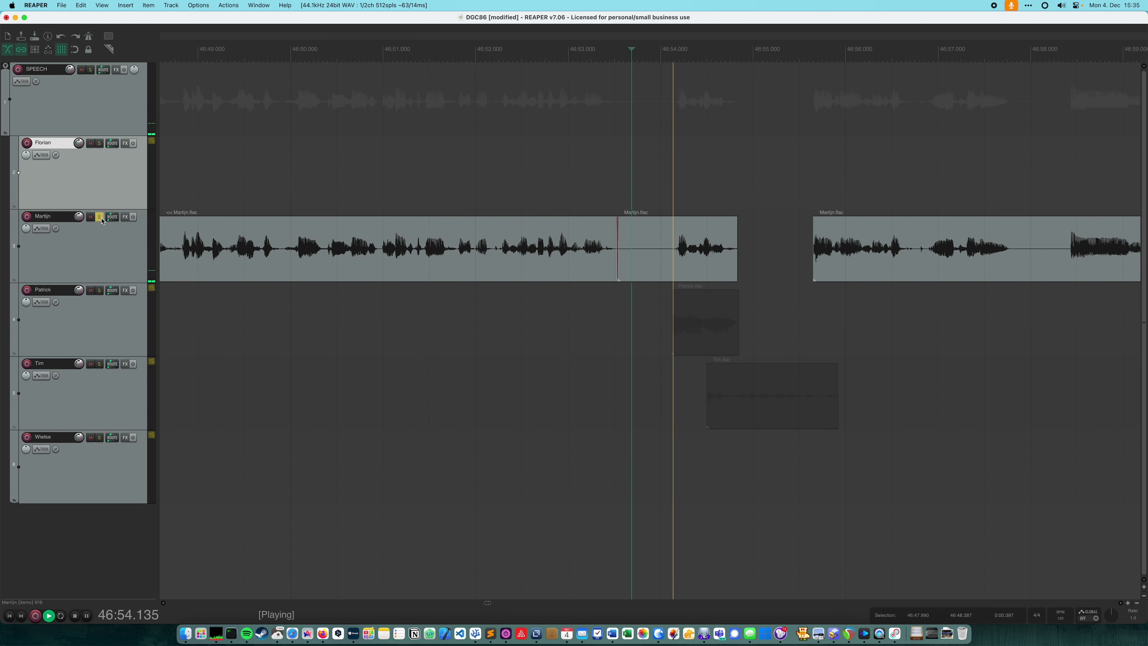
{"action": "key", "text": "space"}
{"action": "left_click", "coordinate": [100, 217]}
{"action": "left_click", "coordinate": [662, 246]}
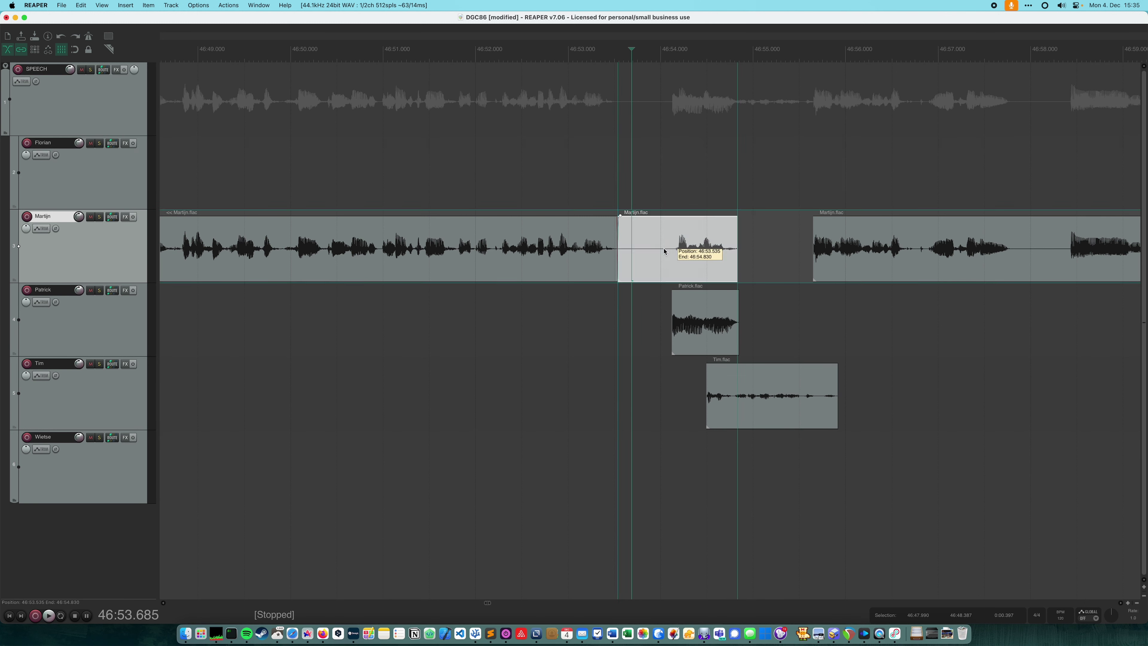
{"action": "key", "text": "Delete"}
- Move the third speaker's clip earlier to about 46:53.6 and the fourth speaker's clip to about 46:54.3, checking by playback
{"action": "left_click_drag", "start_coordinate": [692, 312], "coordinate": [645, 311]}
{"action": "left_click_drag", "start_coordinate": [750, 390], "coordinate": [725, 389]}
{"action": "left_click", "coordinate": [472, 190]}
{"action": "key", "text": "space"}
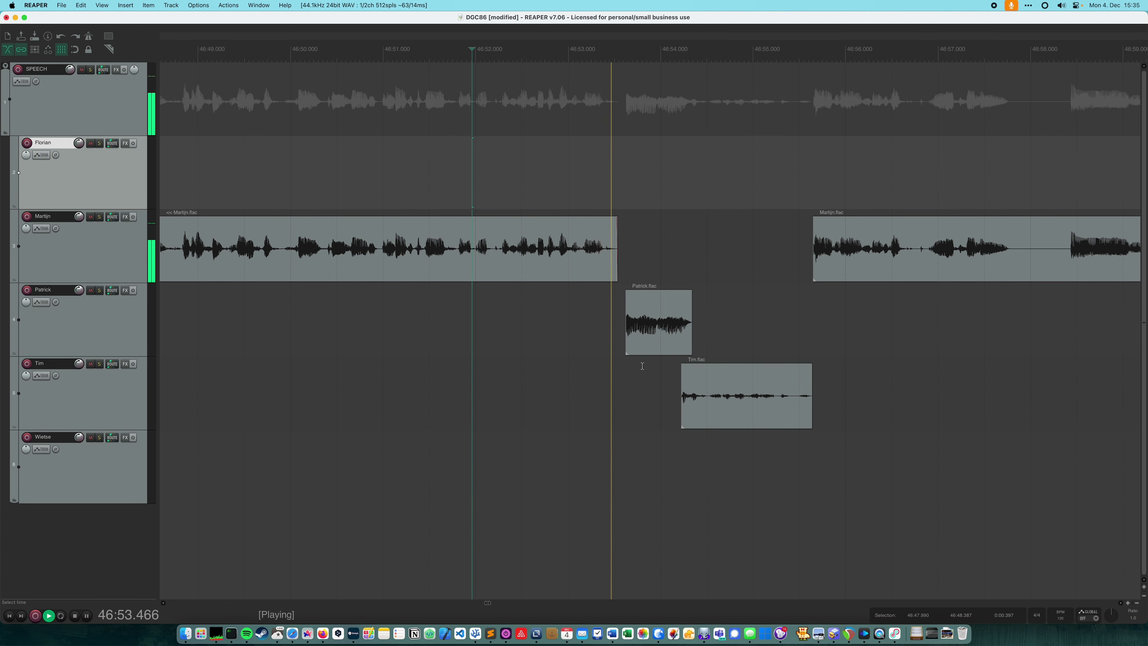
{"action": "left_click", "coordinate": [715, 389]}
{"action": "left_click_drag", "start_coordinate": [716, 389], "coordinate": [727, 388]}
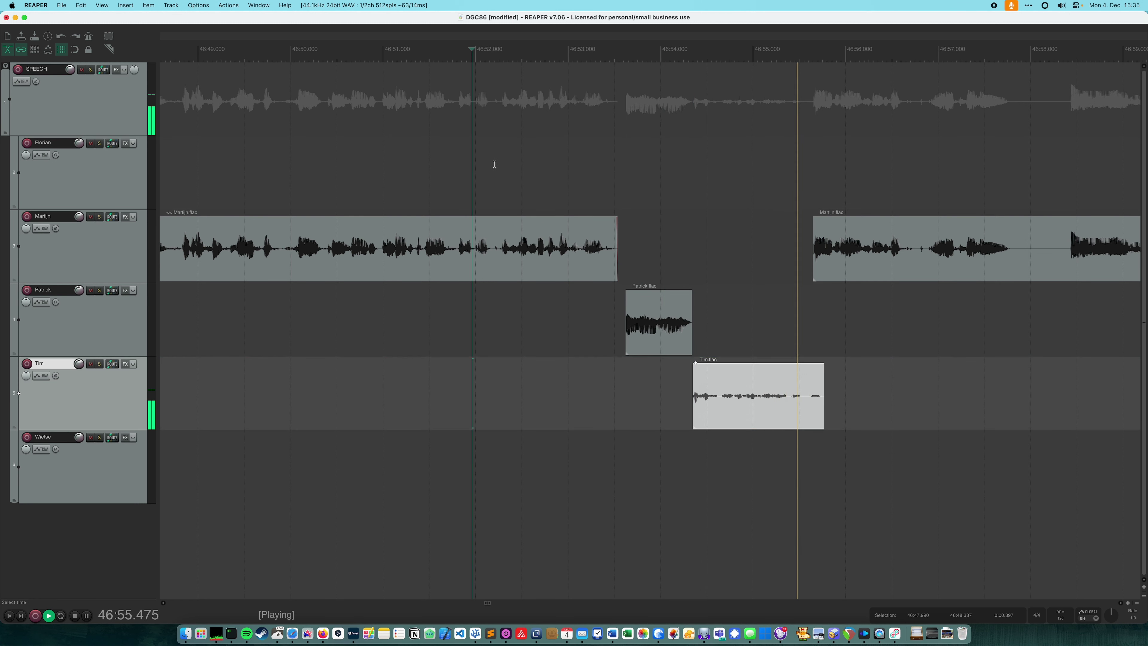
{"action": "left_click", "coordinate": [496, 171]}
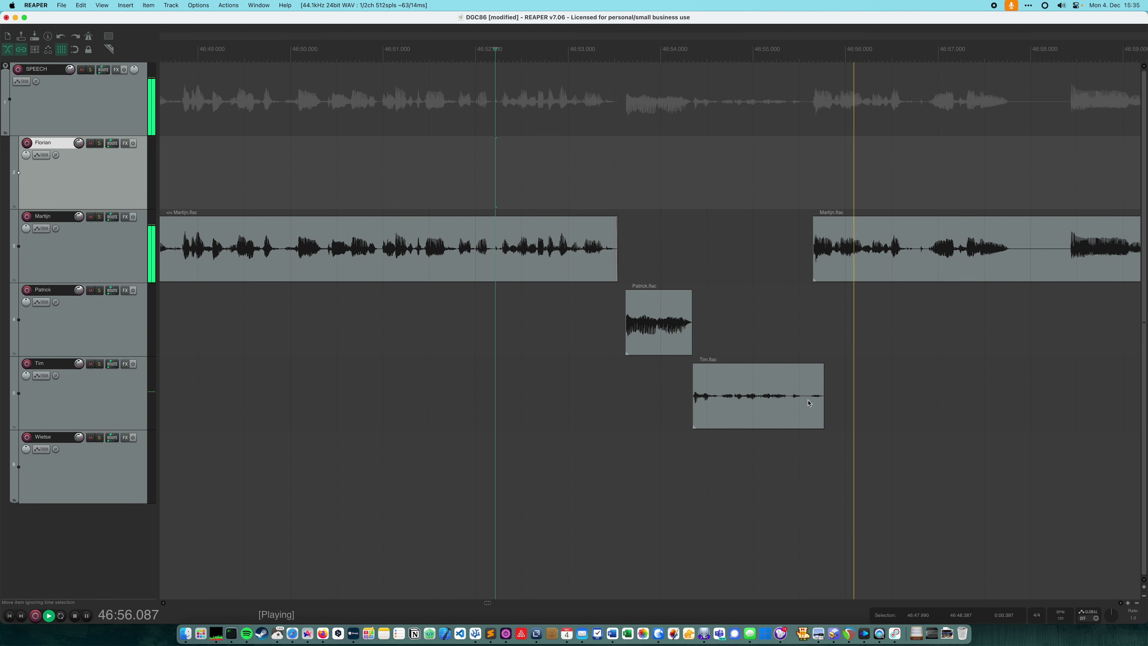
- Split the first speaker's clip after its opening noise, just past 47:00, and delete the short opening piece
{"action": "left_click_drag", "start_coordinate": [1046, 33], "coordinate": [549, 36]}
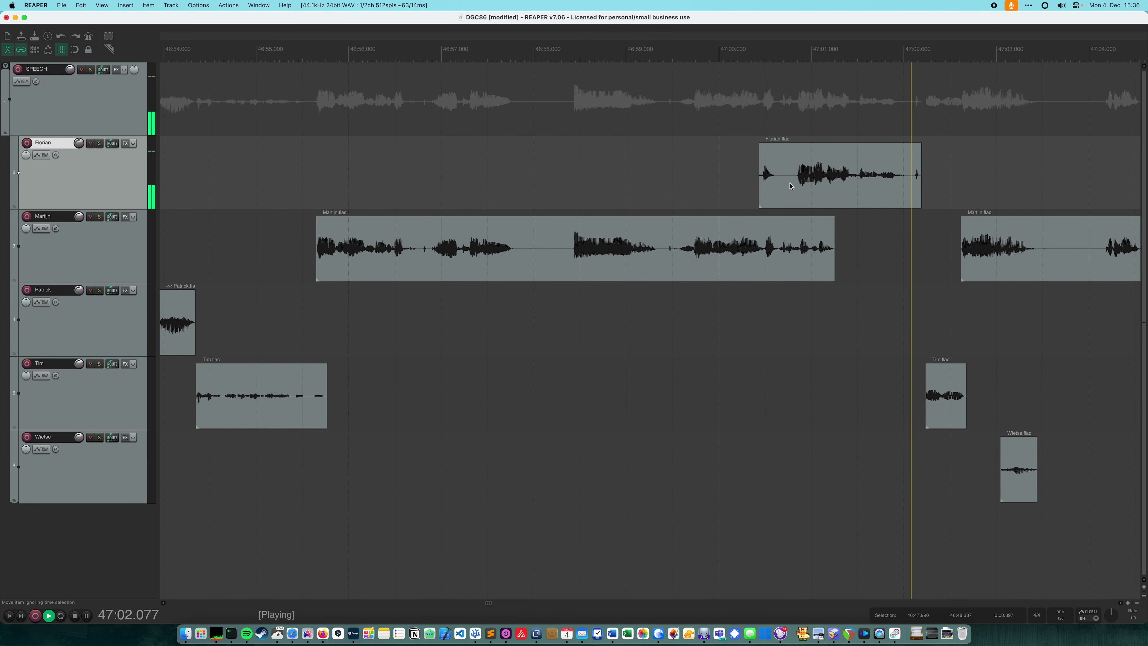
{"action": "left_click", "coordinate": [776, 195]}
{"action": "key", "text": "s"}
{"action": "key", "text": "Delete"}
- Move the first speaker's remaining clip later to start at about 47:01.15, around the end of the second speaker's sentence, and replay the transition
{"action": "left_click_drag", "start_coordinate": [809, 195], "coordinate": [835, 194]}
{"action": "left_click", "coordinate": [662, 137]}
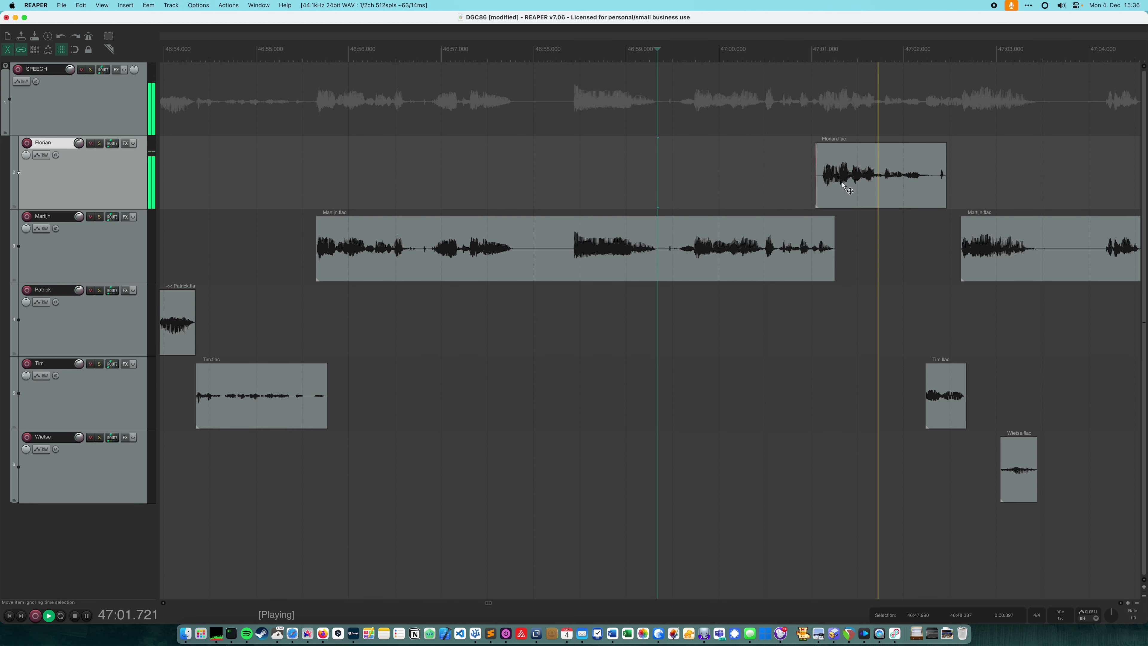
{"action": "left_click_drag", "start_coordinate": [849, 190], "coordinate": [860, 190]}
{"action": "left_click", "coordinate": [692, 138]}
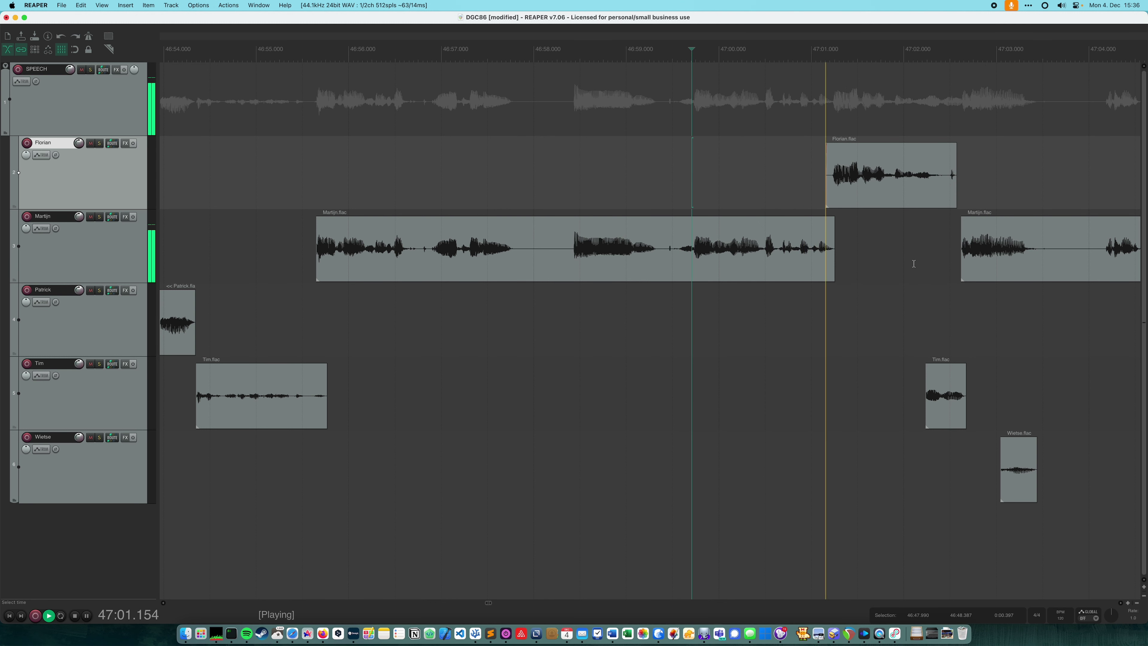
- Split off the trailing noise of the first speaker's clip at about 47:02.5 and delete it
{"action": "left_click", "coordinate": [948, 177]}
{"action": "key", "text": "s"}
{"action": "left_click", "coordinate": [953, 164]}
{"action": "key", "text": "Delete"}
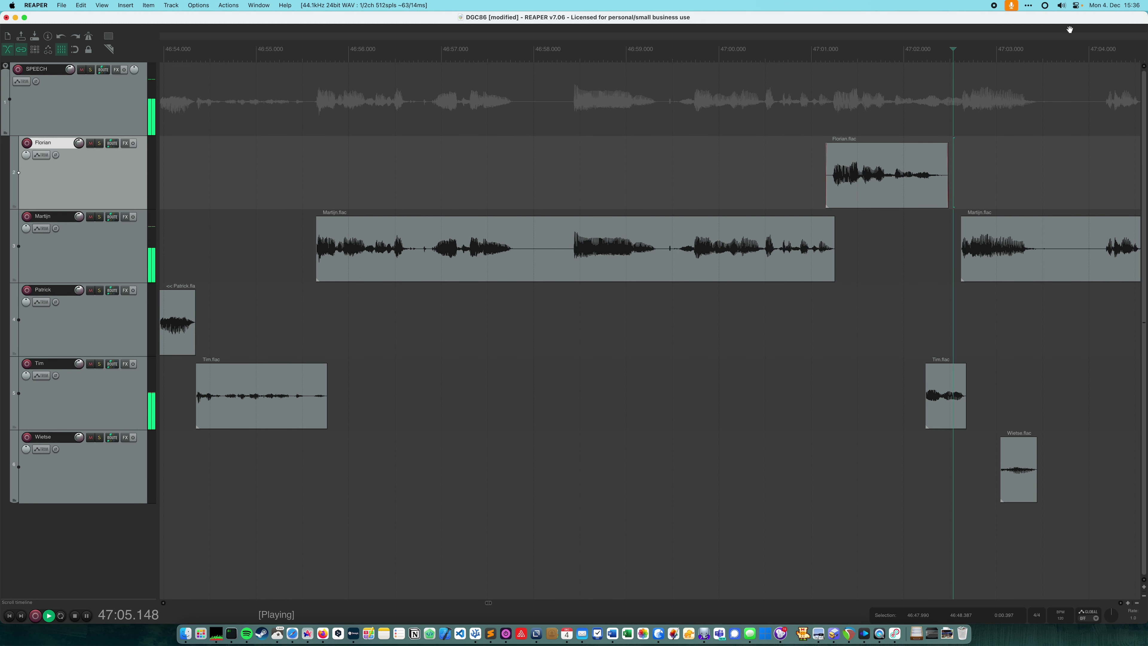
- Delete the short interjections near the second speaker's clip: the fourth speaker's at about 47:02.2 and 47:05, and the fifth speaker's at about 47:03
{"action": "left_click_drag", "start_coordinate": [1070, 30], "coordinate": [735, 30]}
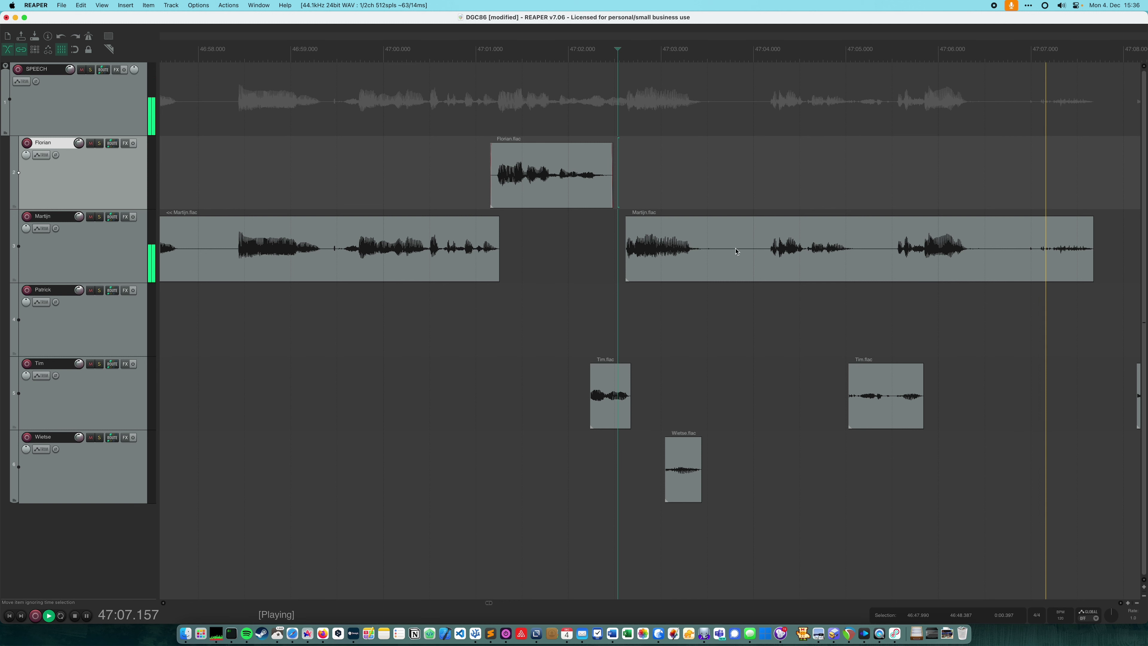
{"action": "left_click", "coordinate": [611, 387]}
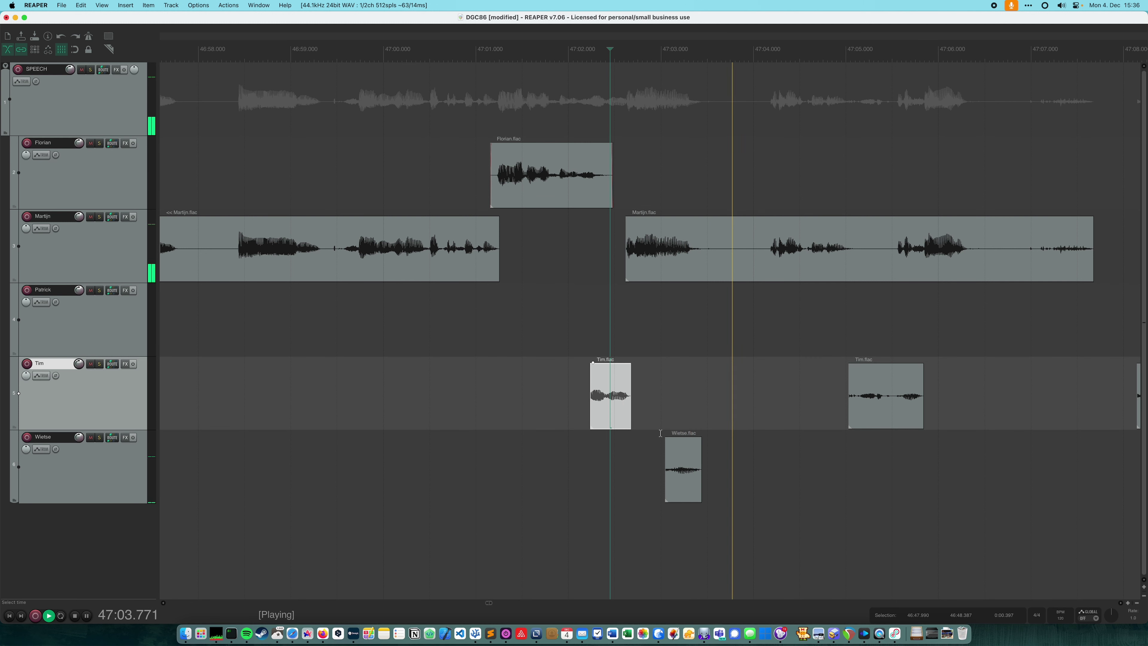
{"action": "key", "text": "Delete"}
{"action": "left_click", "coordinate": [682, 457]}
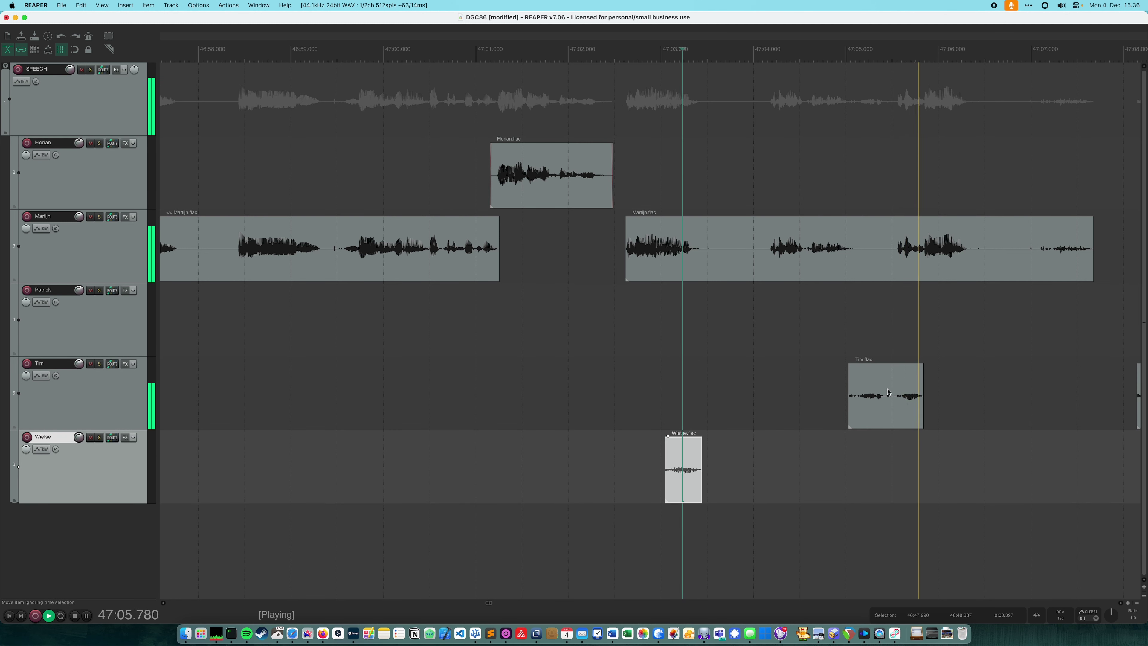
{"action": "key", "text": "Delete"}
{"action": "left_click", "coordinate": [882, 400]}
{"action": "key", "text": "Delete"}
- Cut the pause from about 47:03.647 to 47:04.015 in the second speaker's clip, close the gap, and play the result
{"action": "left_click", "coordinate": [568, 120]}
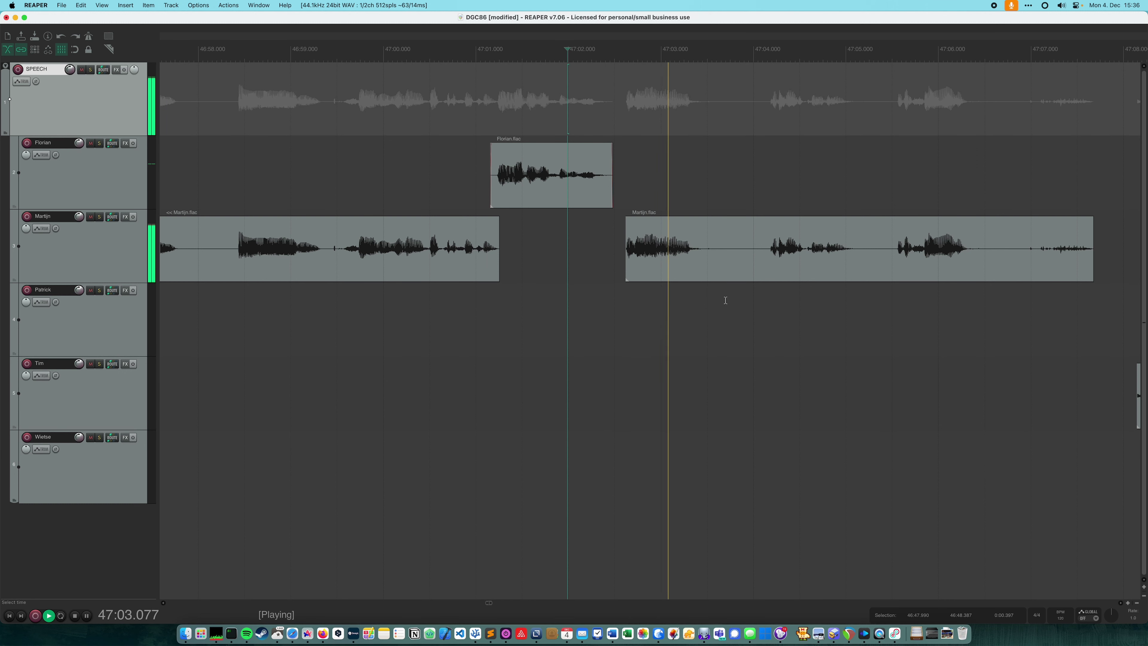
{"action": "key", "text": "space"}
{"action": "left_click_drag", "start_coordinate": [721, 188], "coordinate": [755, 192]}
{"action": "key", "text": "Delete"}
{"action": "left_click", "coordinate": [609, 167]}
{"action": "key", "text": "space"}
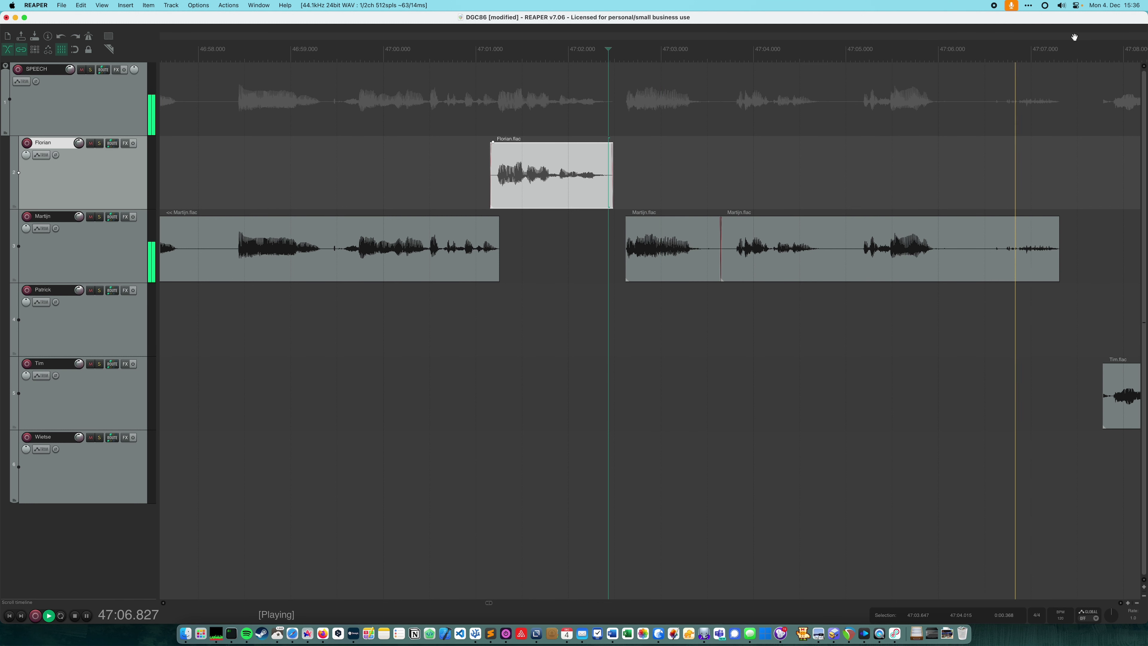
- Split the second speaker's clip after its last loud word at about 47:06.2 and delete the quiet remainder
{"action": "left_click", "coordinate": [536, 248]}
{"action": "key", "text": "s"}
{"action": "left_click", "coordinate": [552, 238]}
{"action": "key", "text": "Delete"}
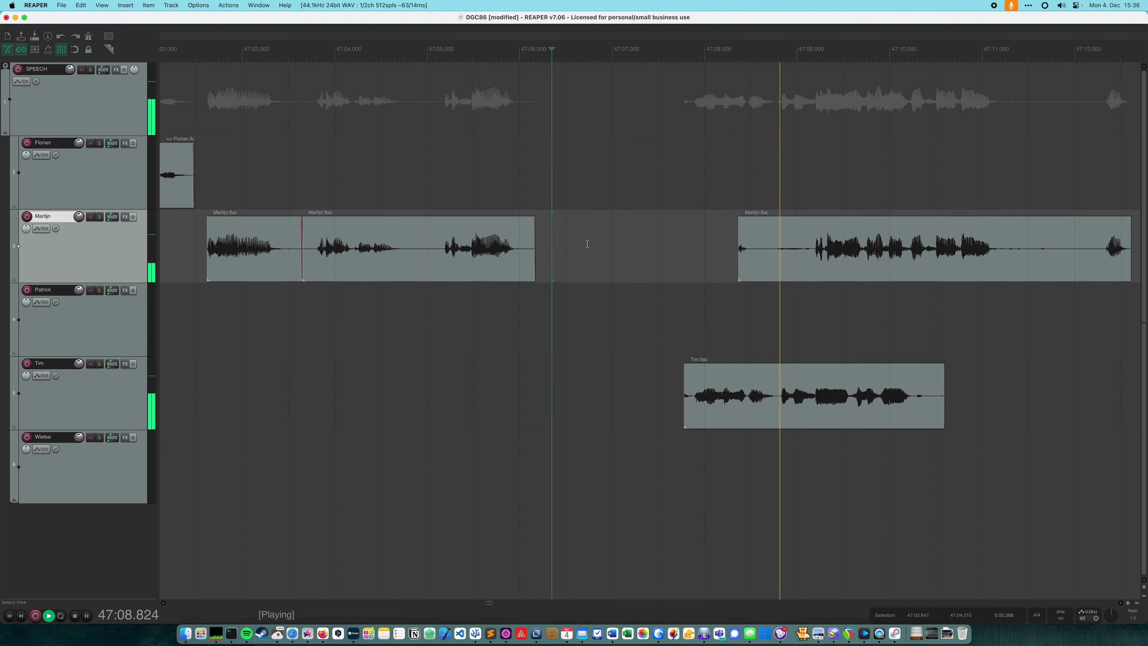
- Listen through the following passage up to about 47:18 to judge the overlapping speech of the second and fourth speakers
{"action": "left_click", "coordinate": [626, 225]}
{"action": "left_click_drag", "start_coordinate": [1101, 54], "coordinate": [705, 57]}
{"action": "scroll", "coordinate": [704, 57], "scroll_direction": "left", "scroll_amount": 1}
{"action": "left_click", "coordinate": [801, 172]}
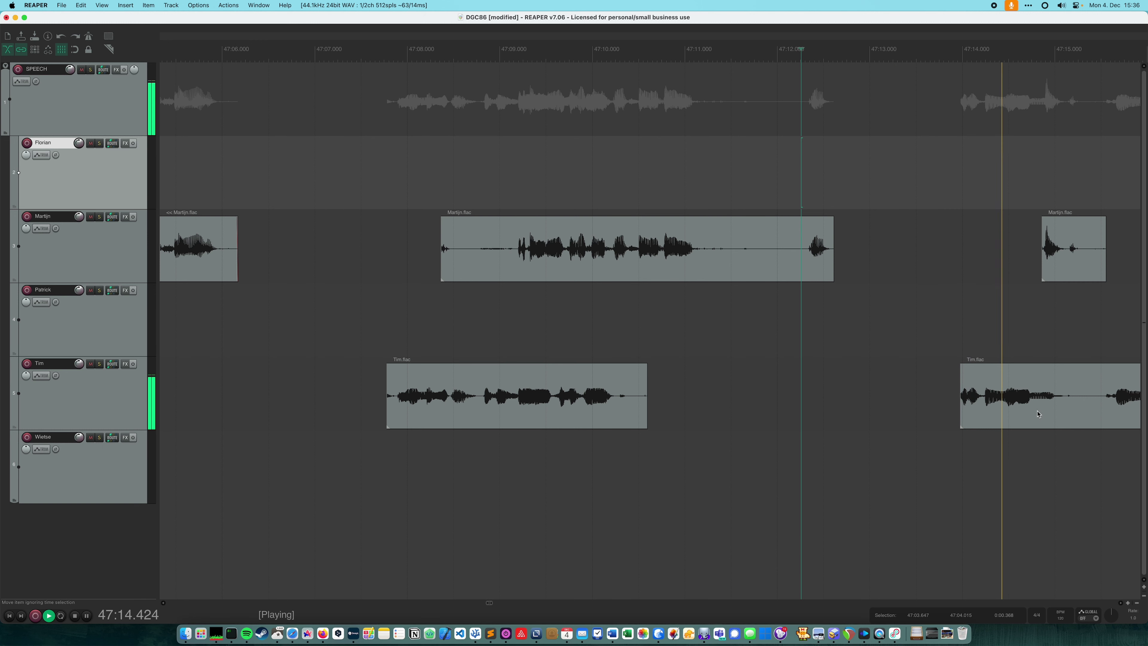
{"action": "scroll", "coordinate": [621, 269], "scroll_direction": "right", "scroll_amount": 8}
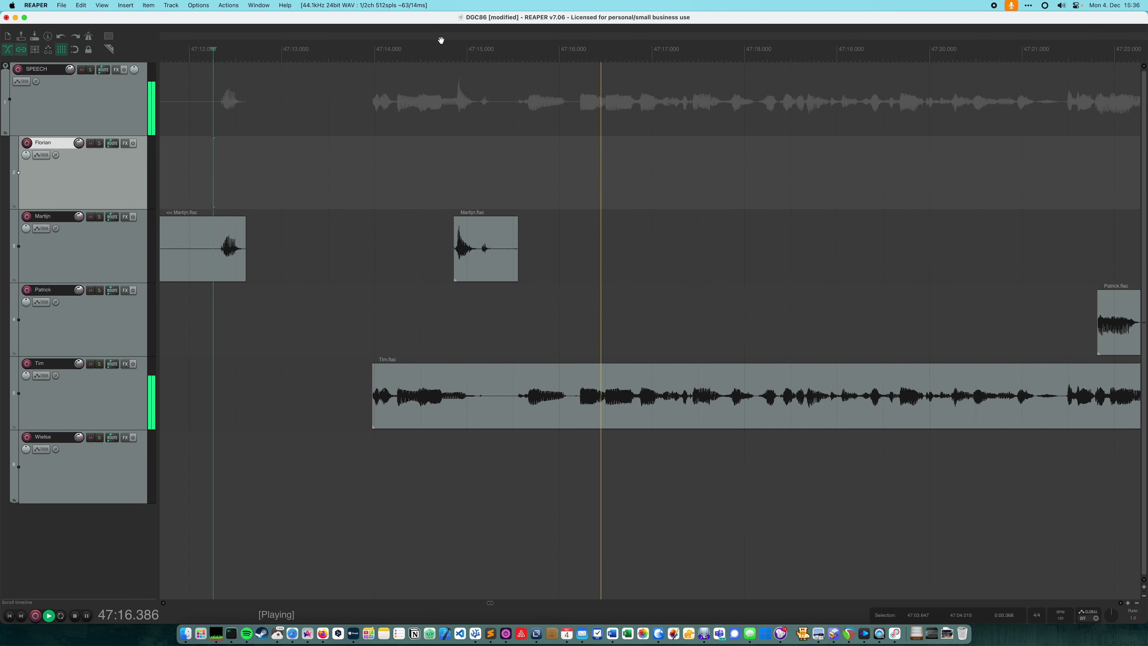
{"action": "scroll", "coordinate": [585, 75], "scroll_direction": "left", "scroll_amount": 4}
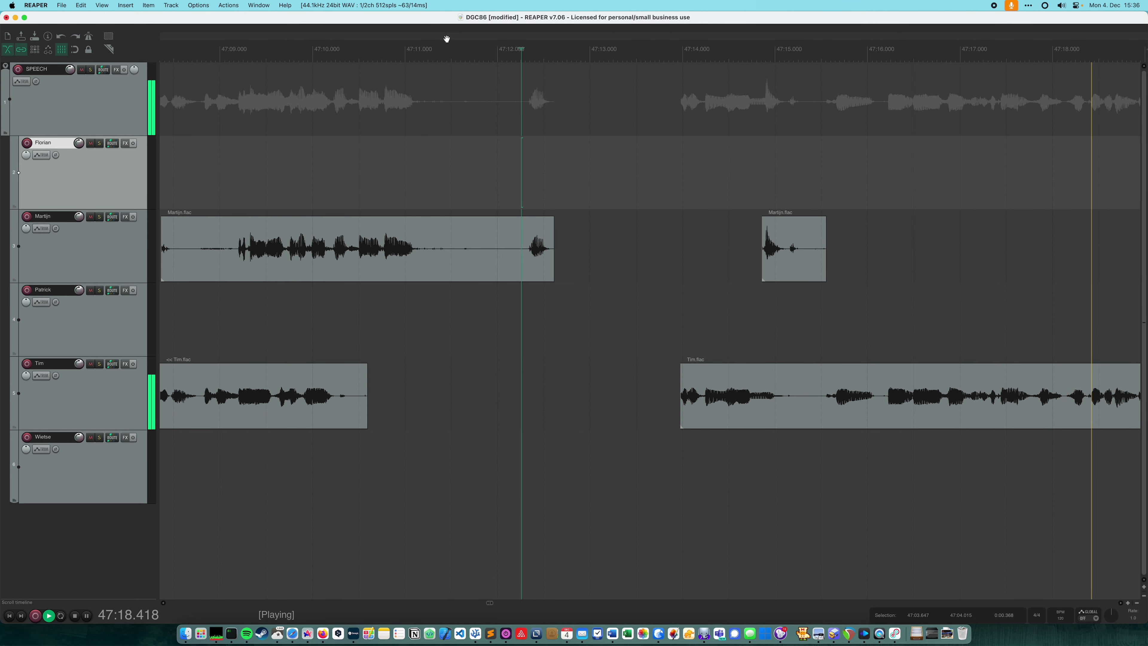
{"action": "scroll", "coordinate": [558, 261], "scroll_direction": "left", "scroll_amount": 3}
{"action": "left_click", "coordinate": [344, 246]}
{"action": "key", "text": "space"}
- Delete the second speaker's overlapping long clip starting at about 47:08.3 and the short one at about 47:14.9
{"action": "left_click", "coordinate": [565, 253]}
{"action": "key", "text": "Delete"}
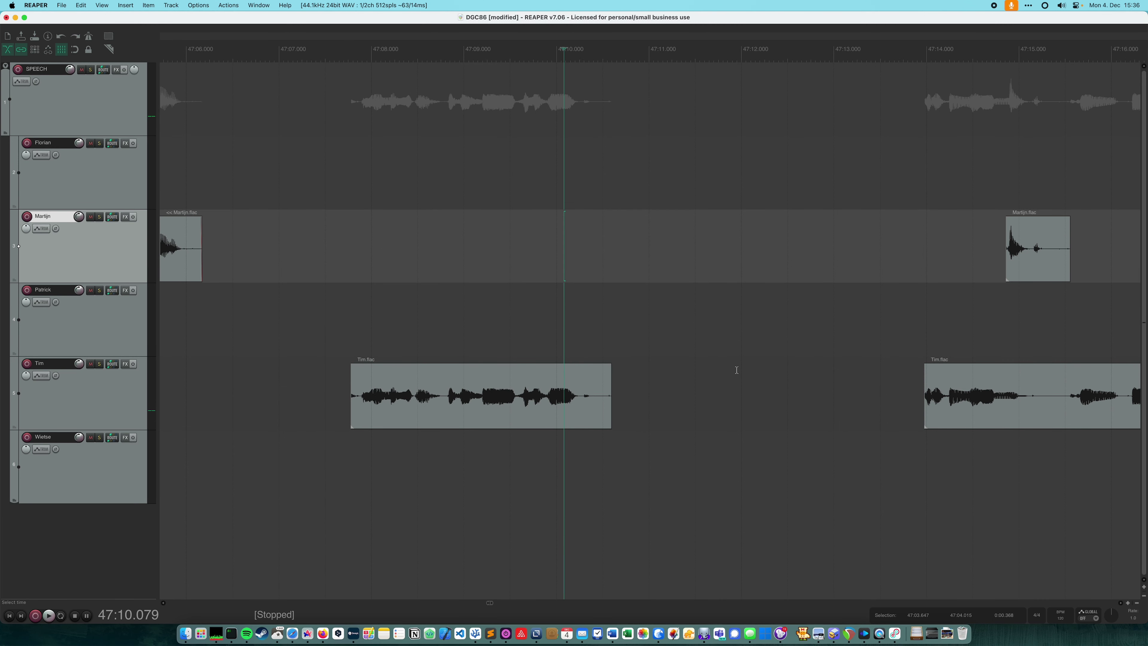
{"action": "left_click", "coordinate": [1038, 248]}
{"action": "key", "text": "Delete"}
- Cut two empty stretches across all tracks and close the gaps: about 2.9 s from 47:10.758 and about 1.3 s from 47:06.327
{"action": "left_click_drag", "start_coordinate": [627, 130], "coordinate": [893, 162]}
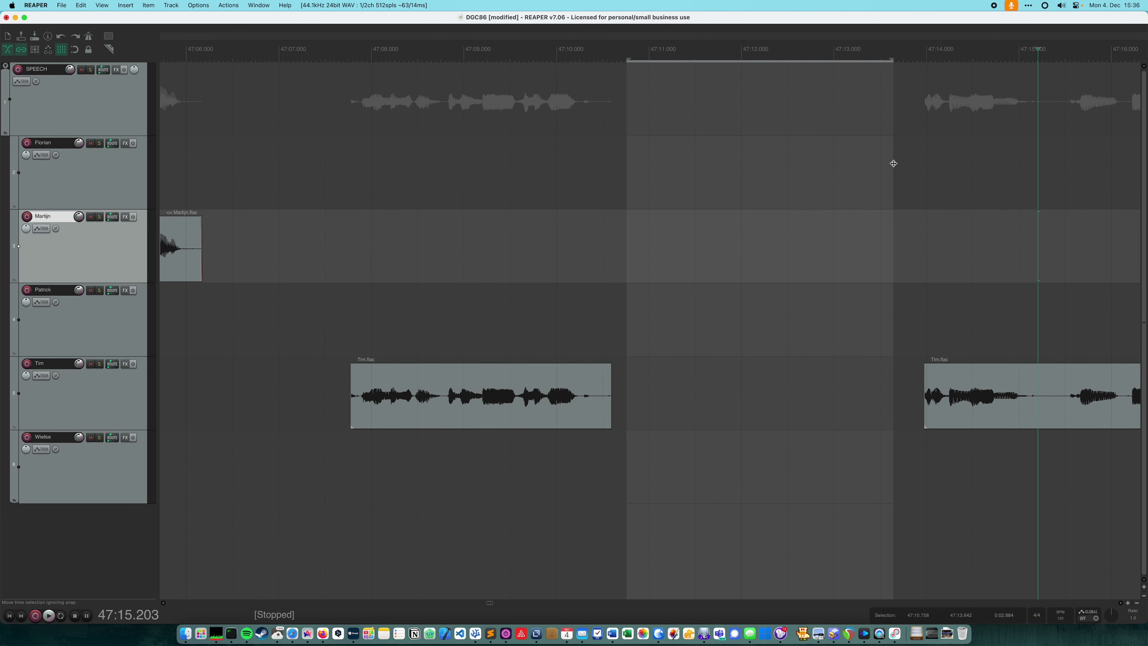
{"action": "key", "text": "super+Delete"}
{"action": "scroll", "coordinate": [531, 184], "scroll_direction": "left", "scroll_amount": 4}
{"action": "left_click_drag", "start_coordinate": [515, 189], "coordinate": [639, 208]}
{"action": "key", "text": "super+Delete"}
- Play the fourth speaker's passage, cut the section from about 47:08.925 to 47:11.315, and close the gap
{"action": "left_click", "coordinate": [318, 176]}
{"action": "key", "text": "space"}
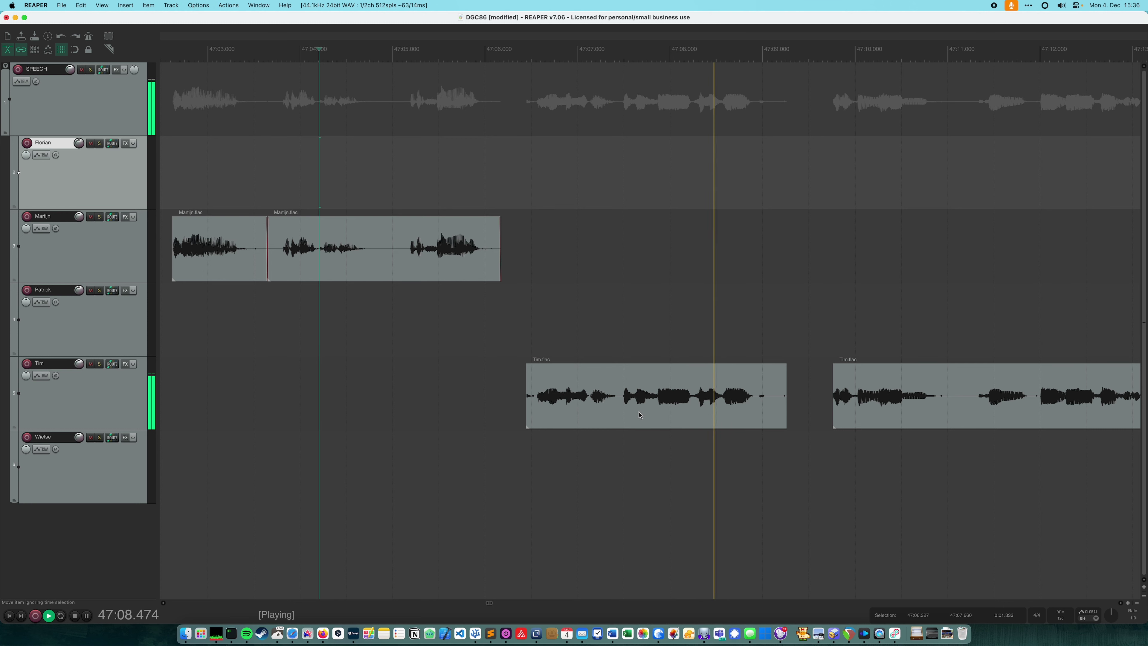
{"action": "scroll", "coordinate": [725, 31], "scroll_direction": "right", "scroll_amount": 5}
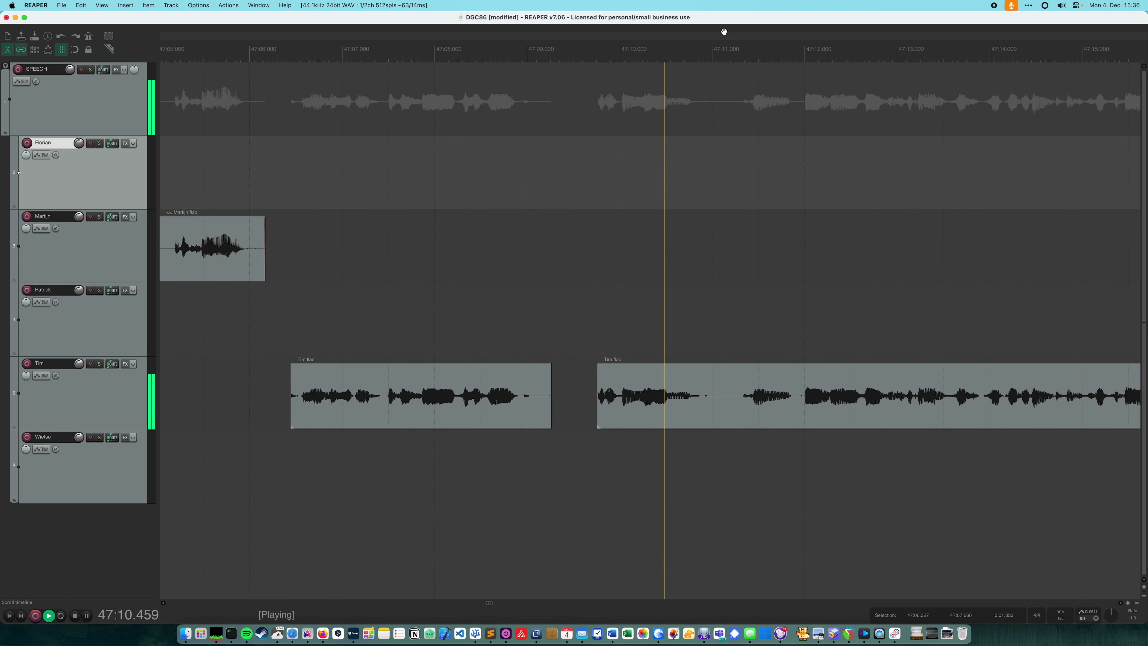
{"action": "left_click", "coordinate": [468, 290]}
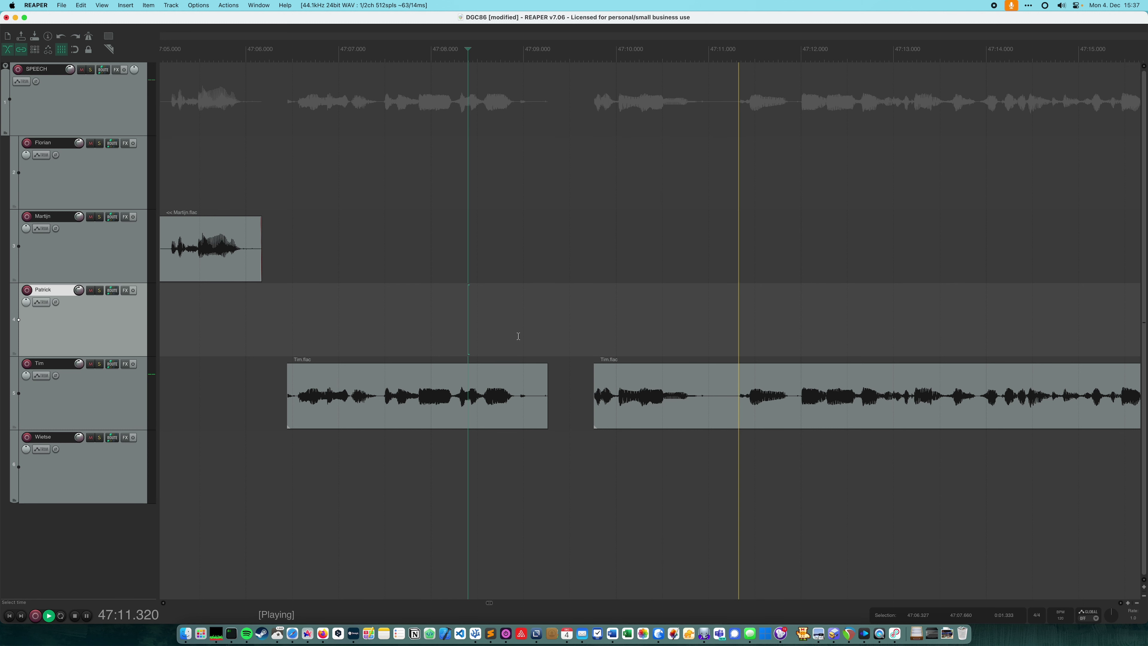
{"action": "left_click_drag", "start_coordinate": [517, 406], "coordinate": [732, 406]}
{"action": "key", "text": "super+BackSpace"}
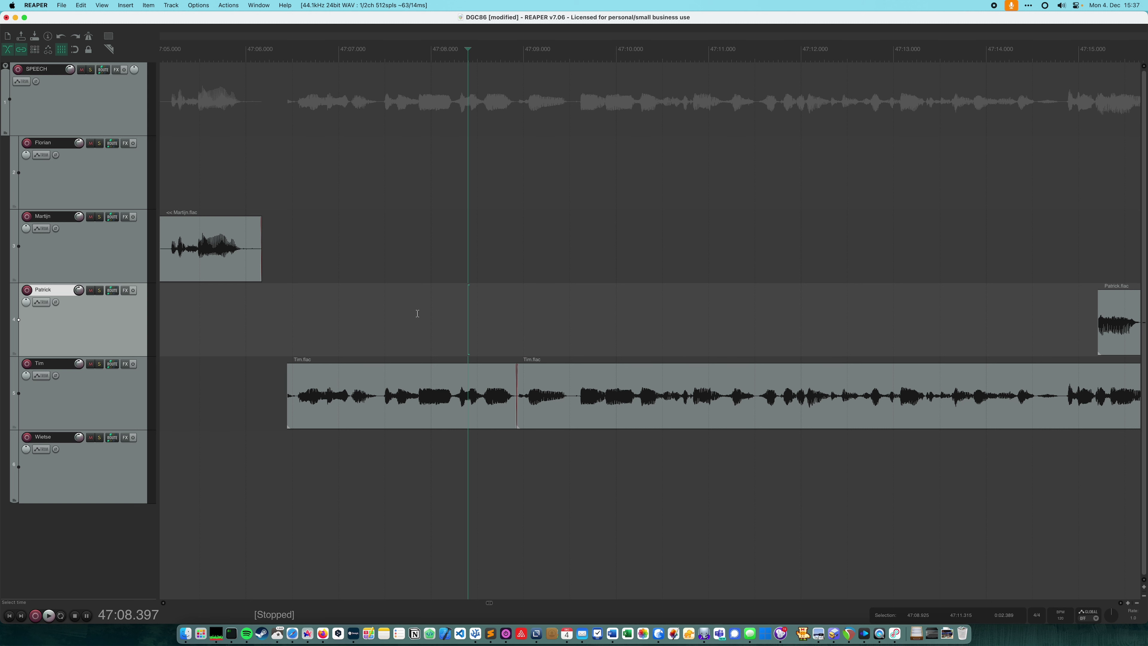
- Split the fourth speaker's clip just before its first word and delete the quiet lead-in
{"action": "left_click", "coordinate": [266, 288]}
{"action": "key", "text": "space"}
{"action": "scroll", "coordinate": [323, 436], "scroll_direction": "up", "scroll_amount": 4}
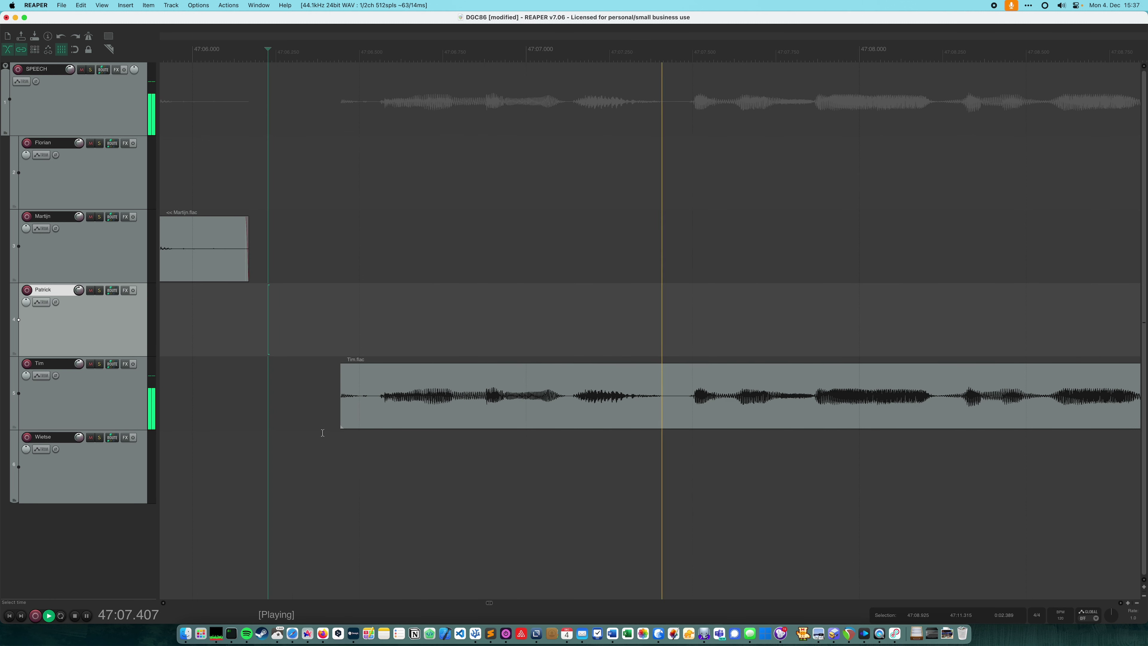
{"action": "key", "text": "space"}
{"action": "left_click", "coordinate": [369, 401]}
{"action": "key", "text": "s"}
{"action": "left_click", "coordinate": [362, 398]}
{"action": "key", "text": "BackSpace"}
- Cut the short gap from about 47:06.225 to 47:06.360 across all tracks, pulling the fourth speaker's clip earlier
{"action": "left_click_drag", "start_coordinate": [269, 190], "coordinate": [312, 183]}
{"action": "left_click", "coordinate": [318, 184]}
{"action": "key", "text": "super+BackSpace"}
{"action": "scroll", "coordinate": [322, 178], "scroll_direction": "down", "scroll_amount": 4}
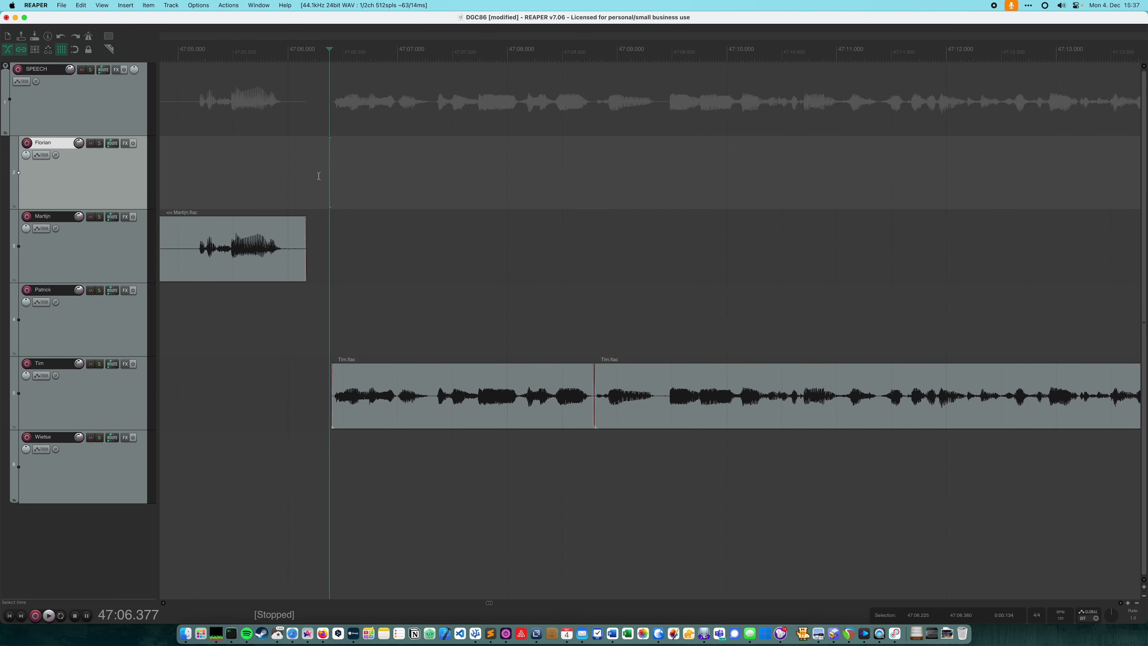
- Cut about 0.27 s of pause from around 47:06.07 between the second and fourth speakers, close the gap, and play the join
{"action": "left_click", "coordinate": [268, 174]}
{"action": "key", "text": "space"}
{"action": "key", "text": "space"}
{"action": "left_click_drag", "start_coordinate": [302, 208], "coordinate": [323, 208]}
{"action": "key", "text": "super+BackSpace"}
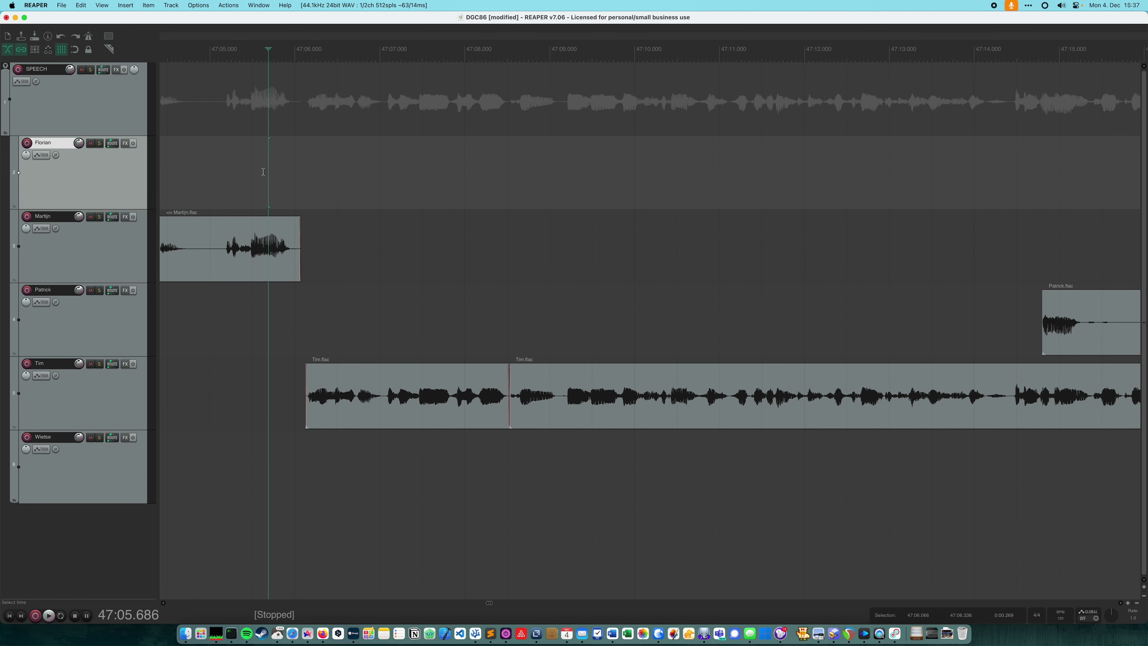
{"action": "left_click", "coordinate": [235, 176]}
{"action": "key", "text": "space"}
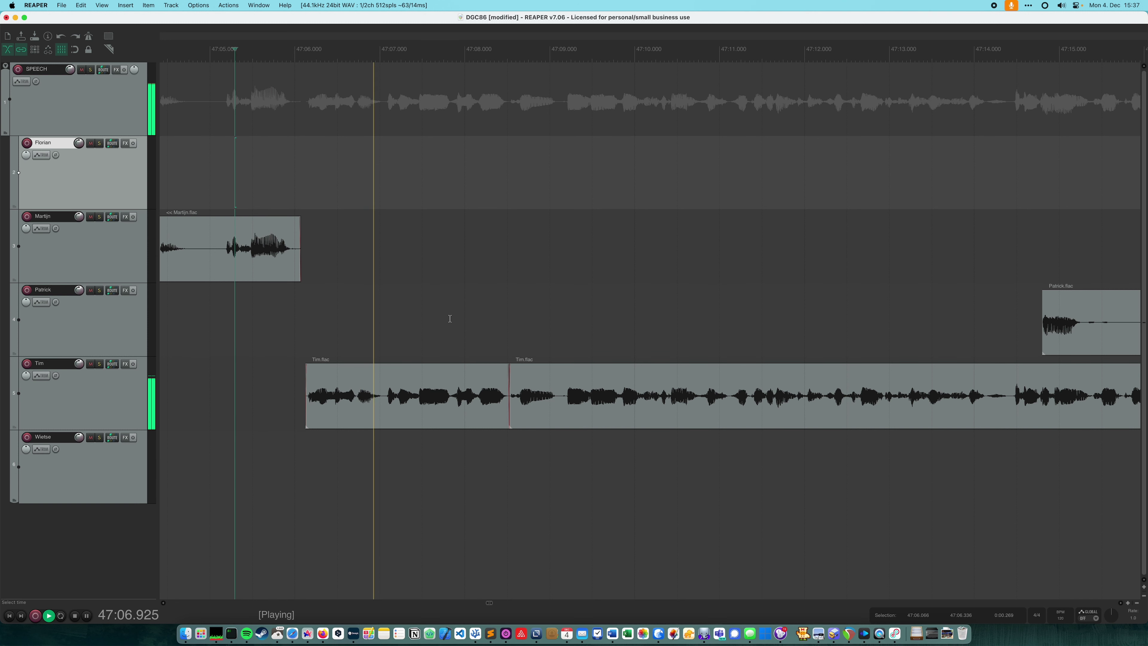
- Split the third speaker's clip right after the interjection, at about 47:15.3, and delete the quiet tail with its noise
{"action": "scroll", "coordinate": [449, 319], "scroll_direction": "down", "scroll_amount": 5}
{"action": "scroll", "coordinate": [371, 238], "scroll_direction": "up", "scroll_amount": 3}
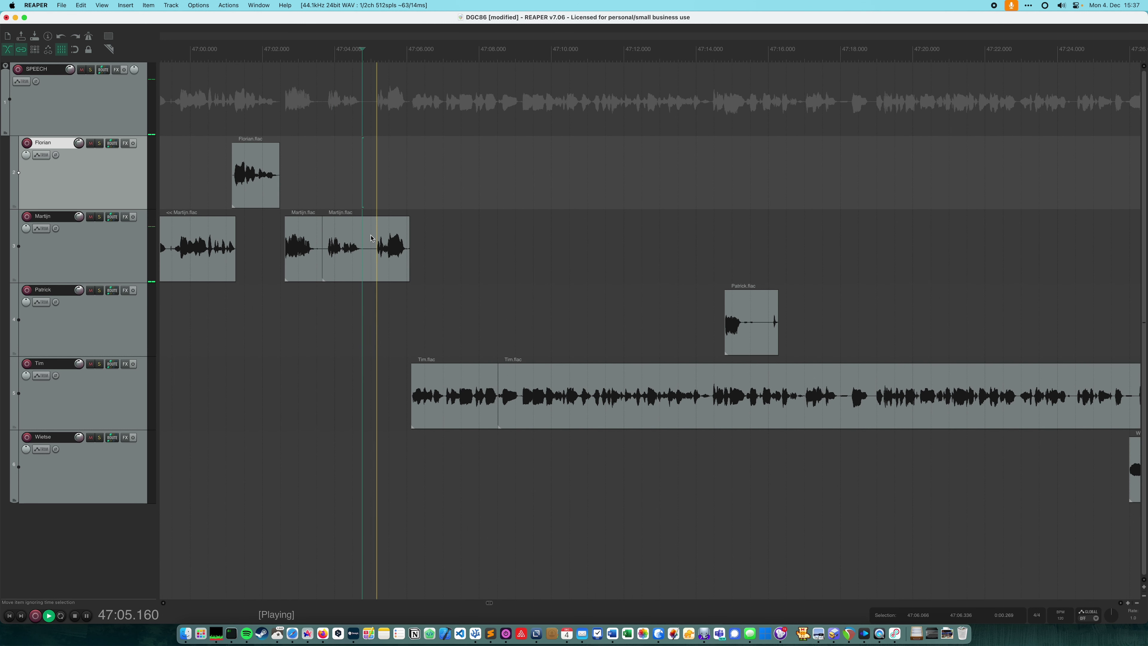
{"action": "scroll", "coordinate": [370, 238], "scroll_direction": "up", "scroll_amount": 2}
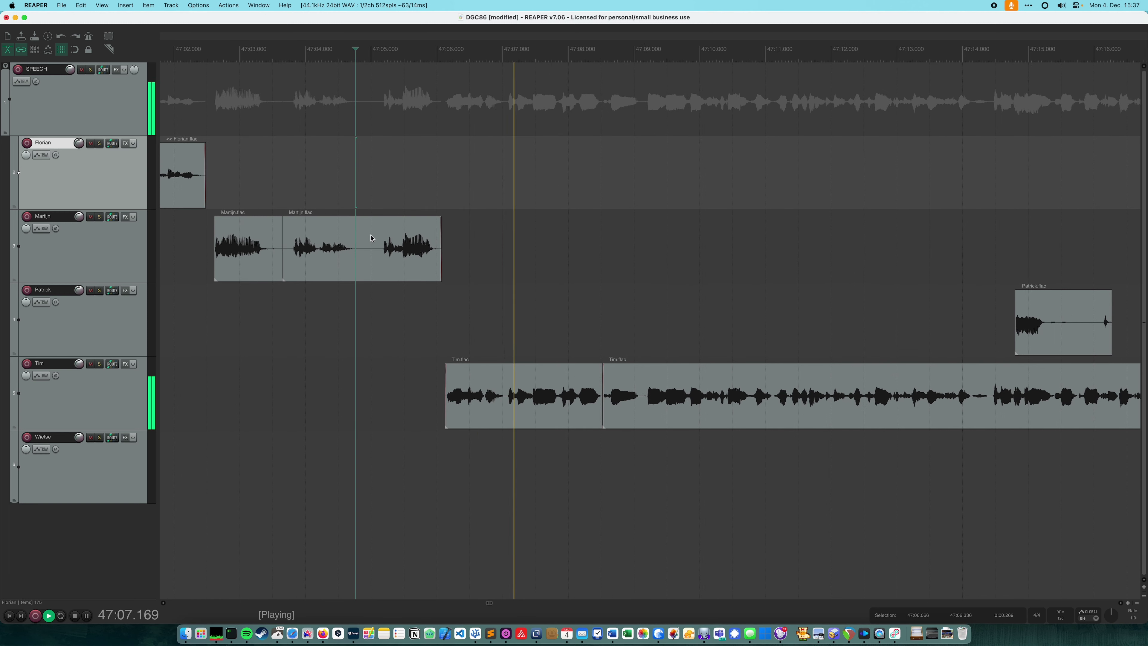
{"action": "left_click_drag", "start_coordinate": [966, 40], "coordinate": [735, 46]}
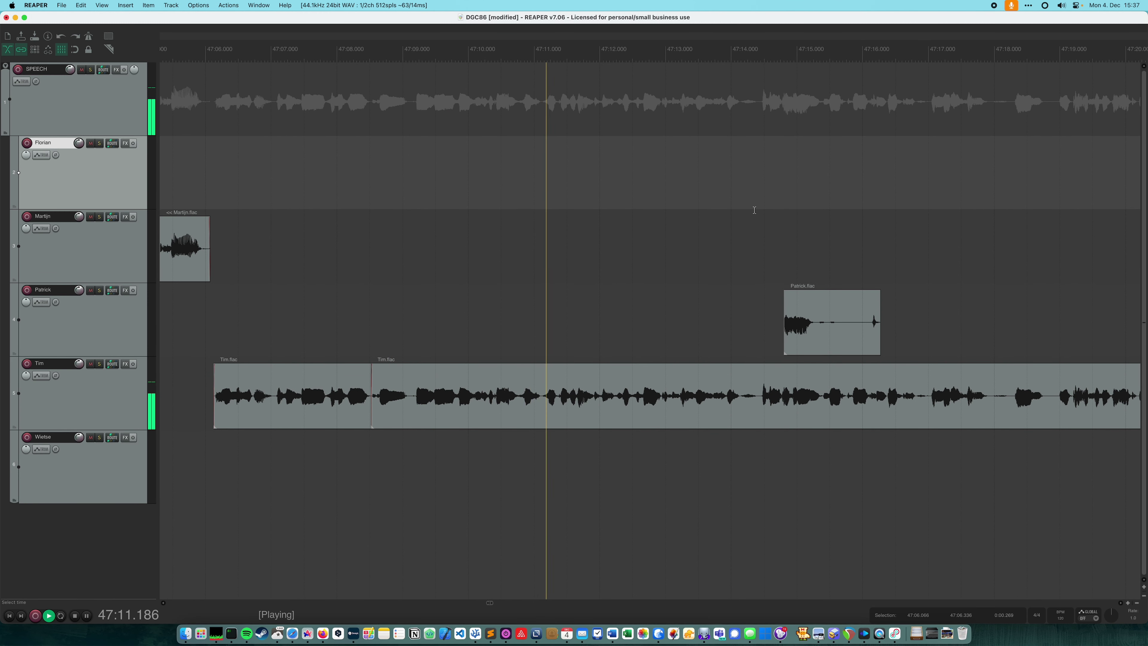
{"action": "scroll", "coordinate": [626, 187], "scroll_direction": "right", "scroll_amount": 5}
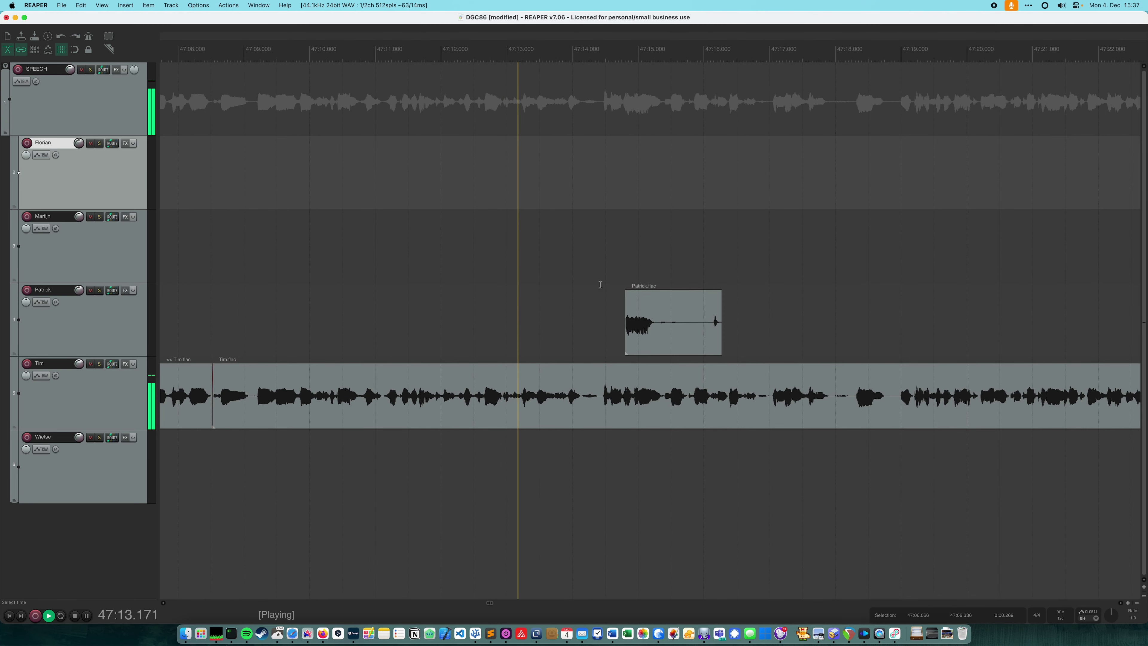
{"action": "left_click", "coordinate": [659, 332]}
{"action": "key", "text": "s"}
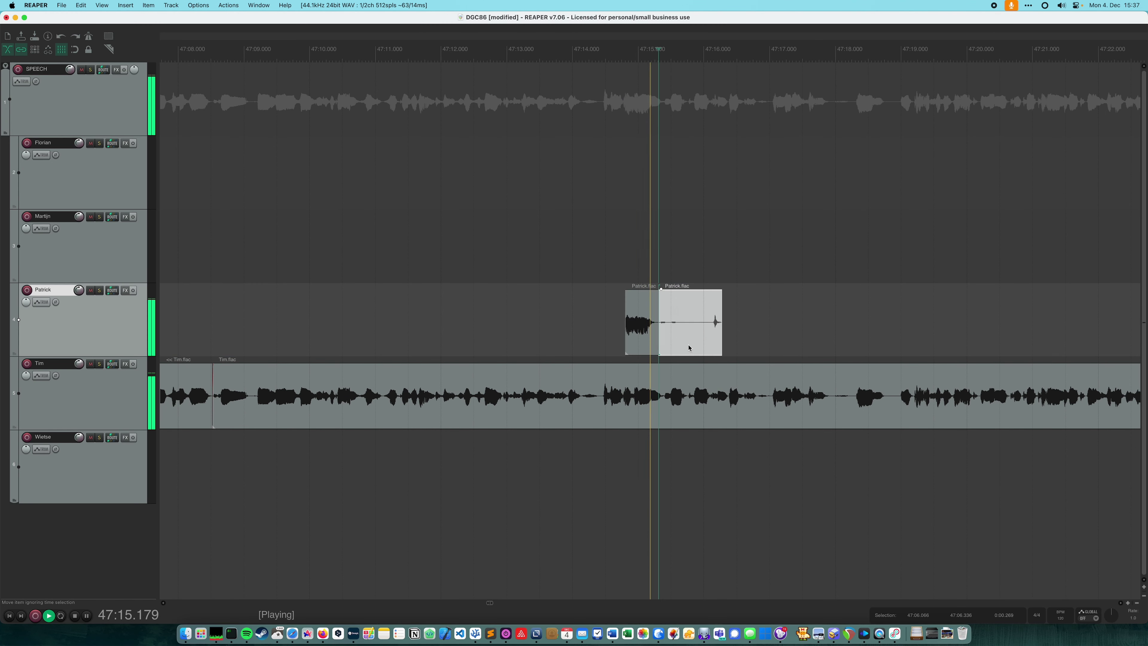
{"action": "left_click", "coordinate": [682, 332]}
{"action": "key", "text": "Delete"}
- Try the third speaker's interjection at earlier start positions between about 47:14.05 and 47:14.25, playing each placement against the fourth speaker
{"action": "left_click", "coordinate": [560, 266]}
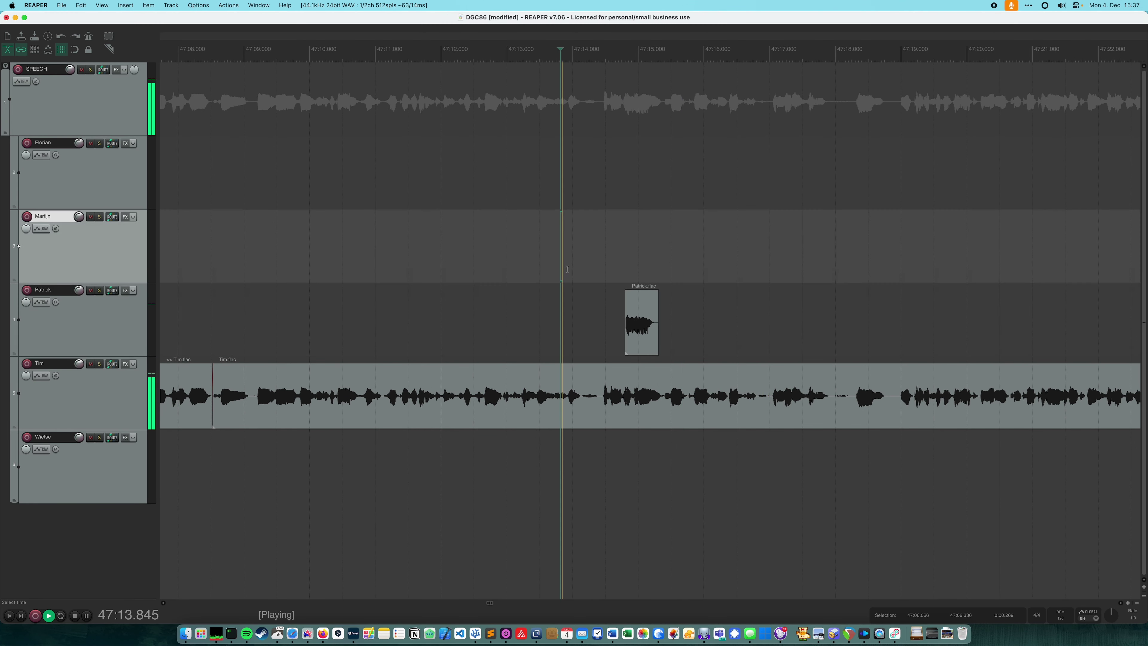
{"action": "key", "text": "space"}
{"action": "left_click_drag", "start_coordinate": [637, 311], "coordinate": [600, 309]}
{"action": "left_click", "coordinate": [454, 259]}
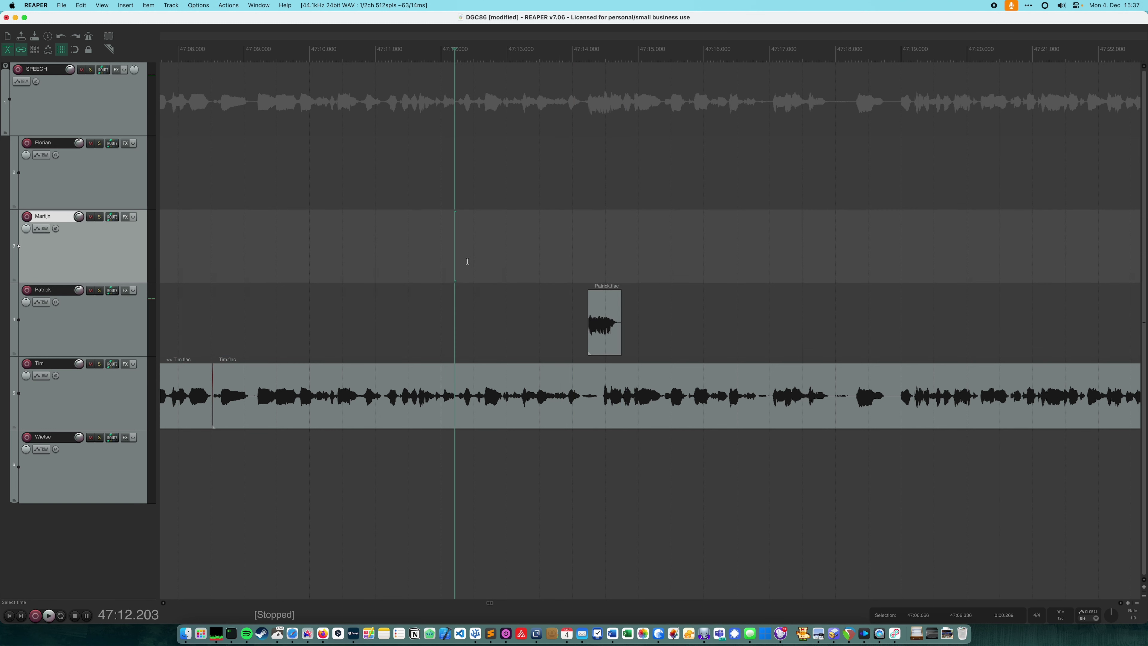
{"action": "key", "text": "space"}
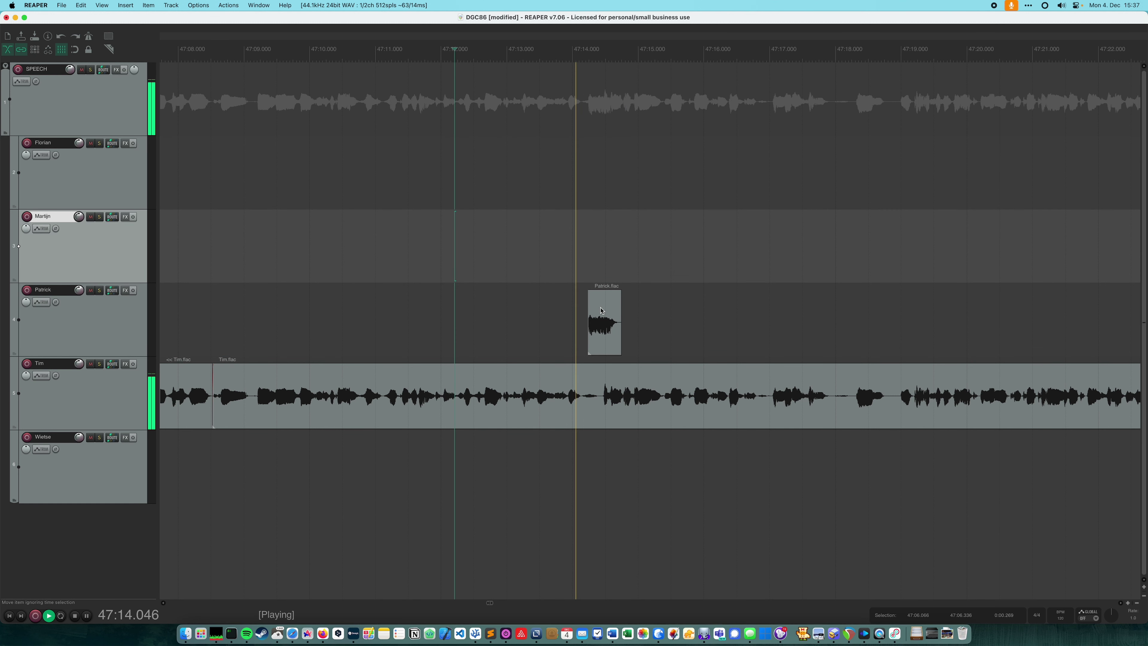
{"action": "left_click_drag", "start_coordinate": [602, 311], "coordinate": [589, 311]}
{"action": "left_click", "coordinate": [431, 250]}
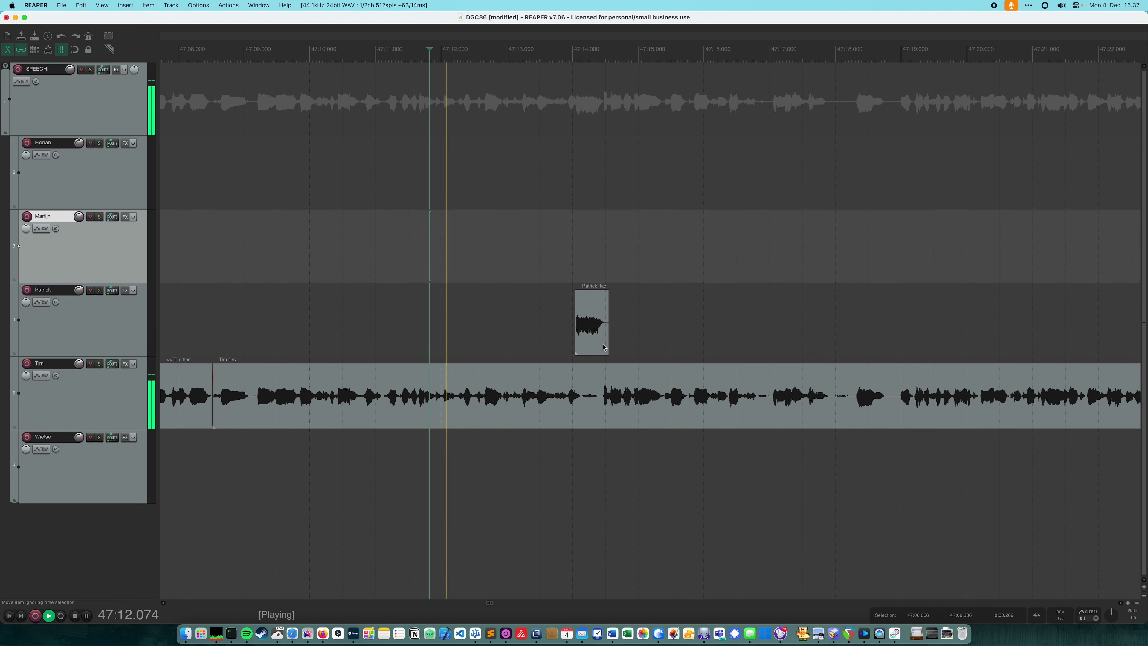
{"action": "scroll", "coordinate": [662, 419], "scroll_direction": "up", "scroll_amount": 3}
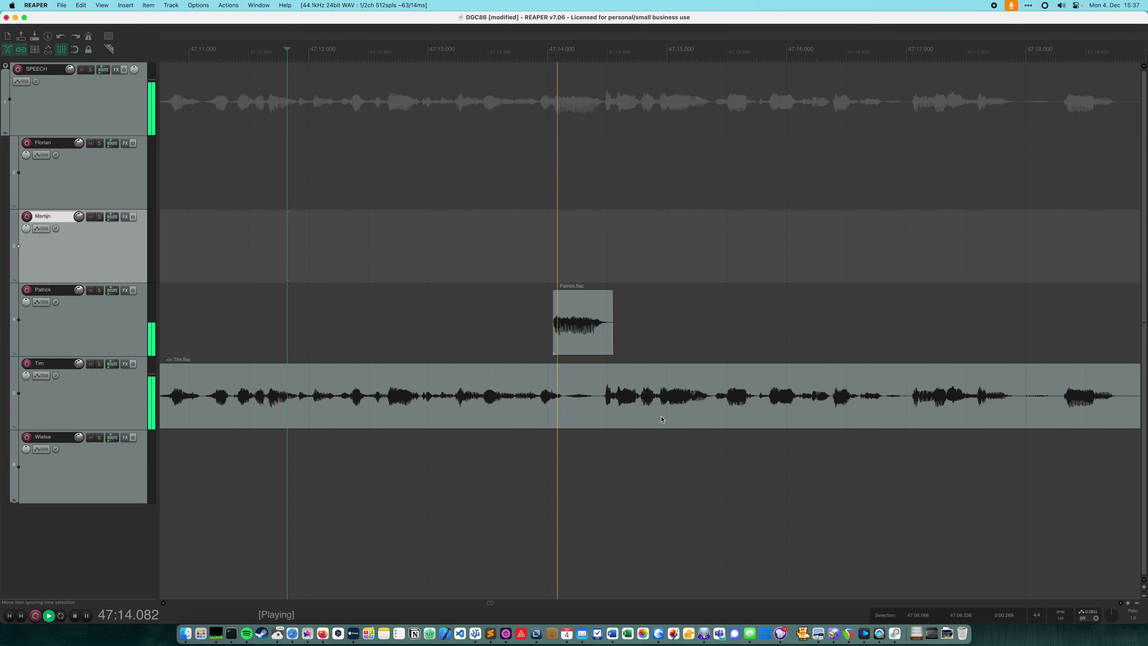
{"action": "left_click_drag", "start_coordinate": [586, 310], "coordinate": [611, 309]}
{"action": "left_click", "coordinate": [451, 257]}
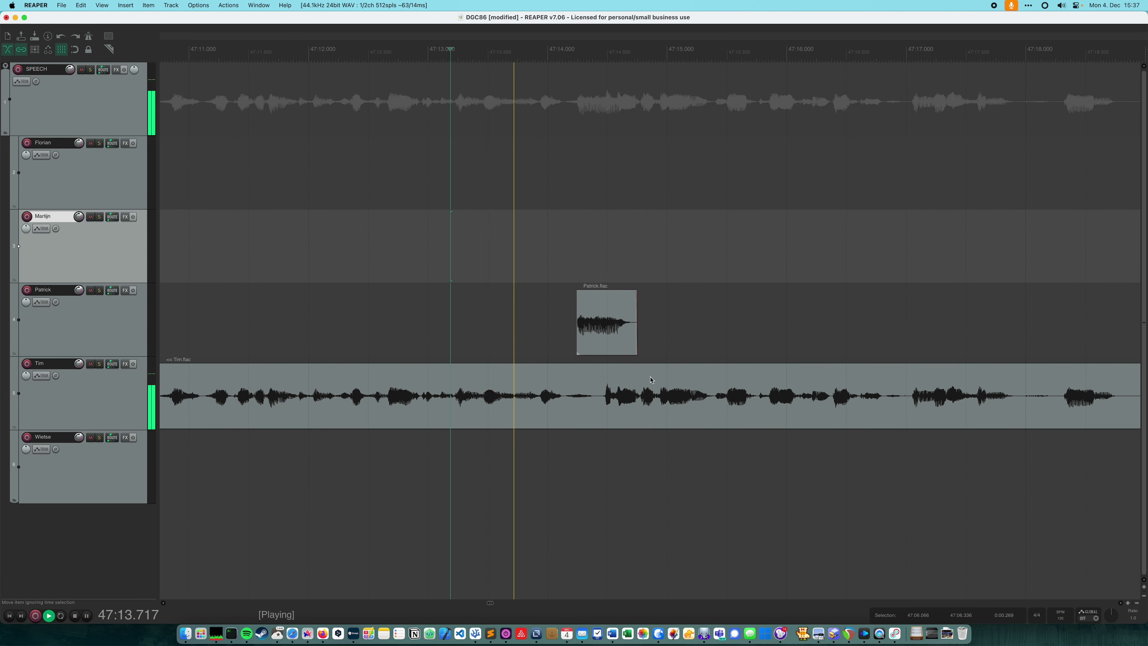
{"action": "left_click", "coordinate": [313, 288]}
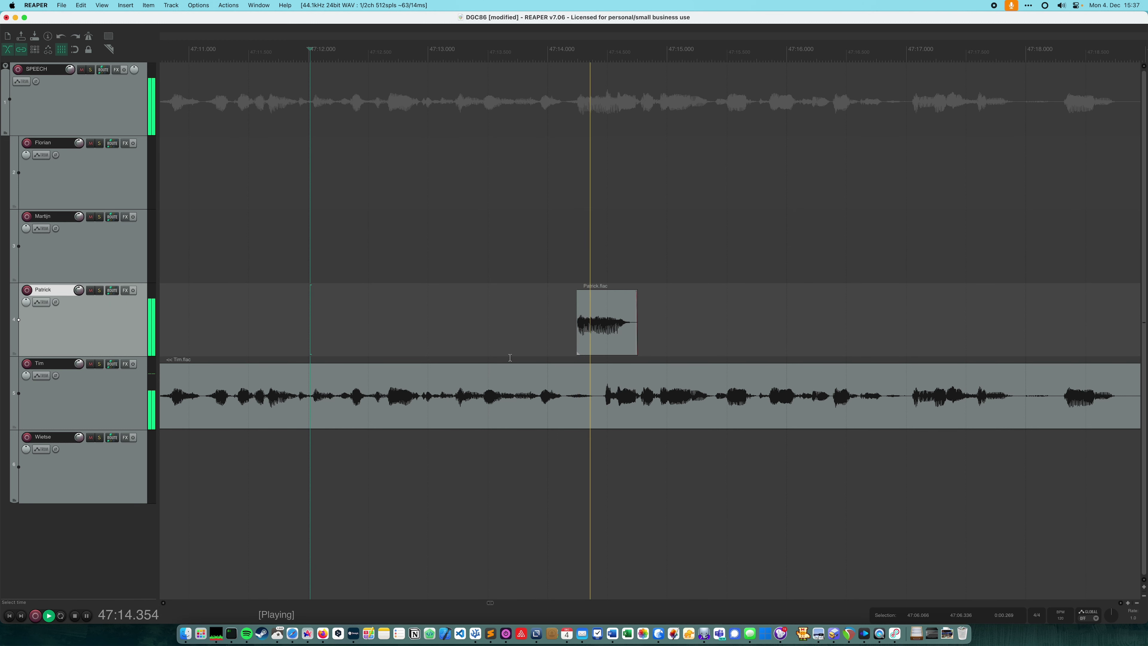
- Move the third speaker's interjection to start at about 47:13.84, over the end of the fourth speaker's phrase, and play it
{"action": "left_click_drag", "start_coordinate": [606, 322], "coordinate": [544, 322]}
{"action": "left_click", "coordinate": [366, 228]}
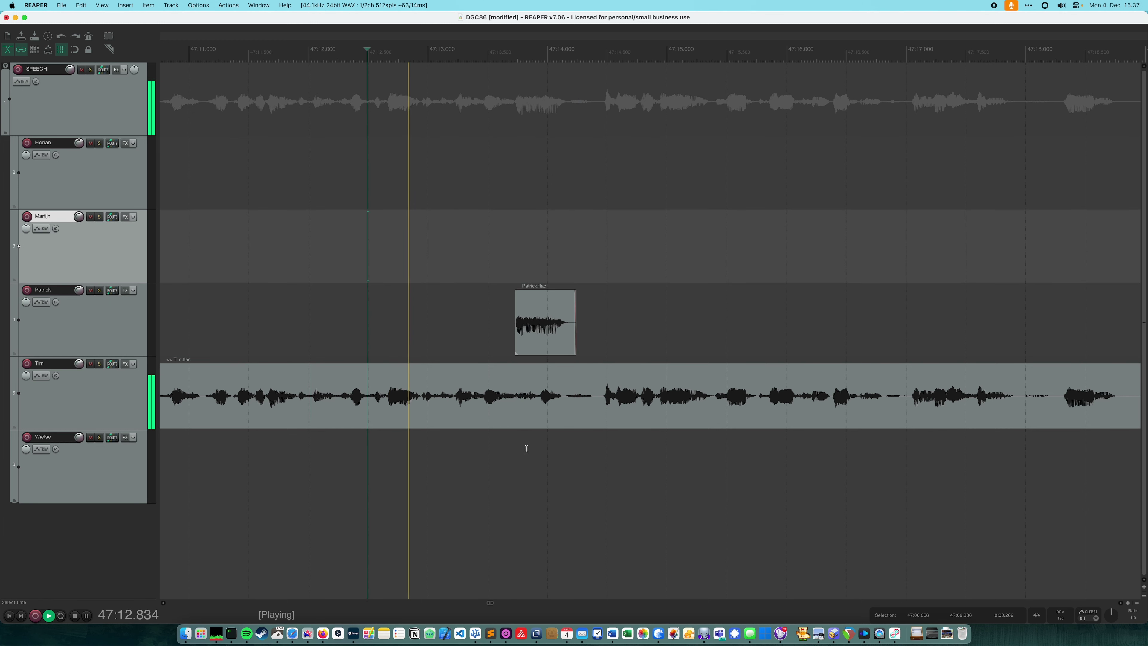
{"action": "left_click_drag", "start_coordinate": [531, 334], "coordinate": [544, 334]}
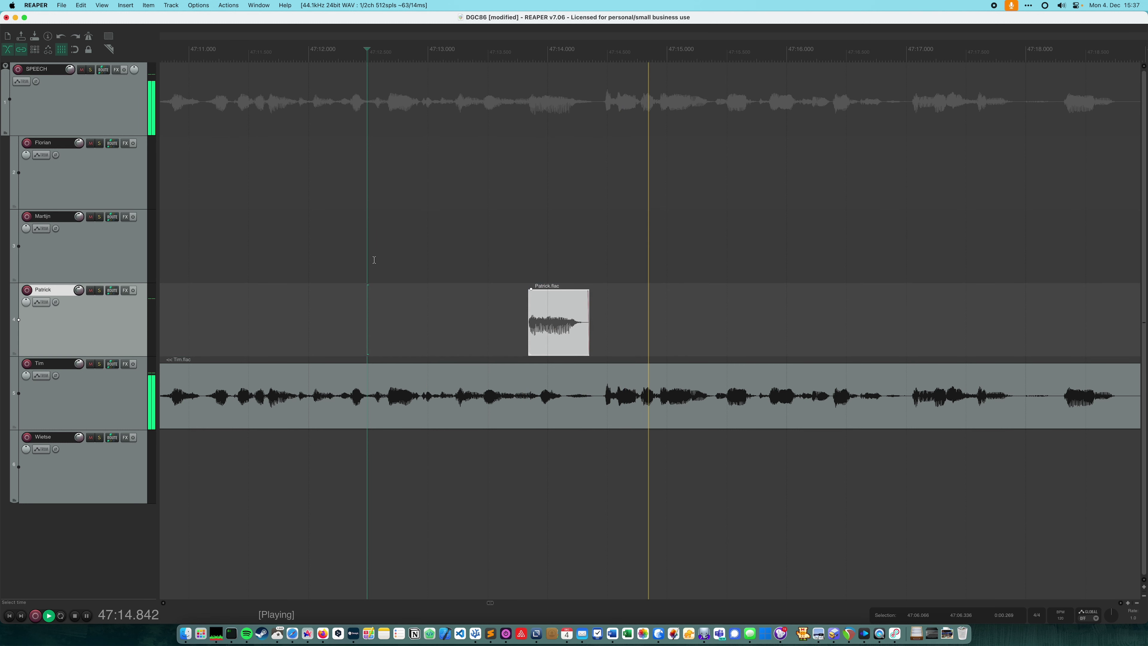
{"action": "left_click", "coordinate": [338, 253]}
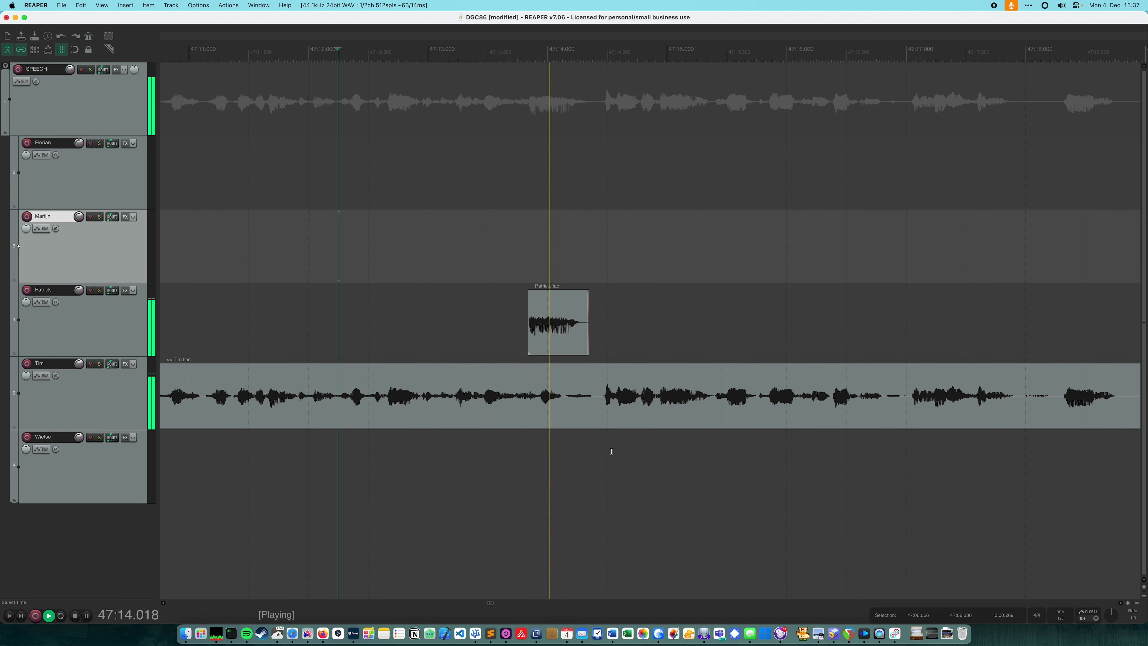
- Delete the tiny leftover clip on the second speaker's track at about 47:28.6
{"action": "scroll", "coordinate": [610, 447], "scroll_direction": "down", "scroll_amount": 5}
{"action": "scroll", "coordinate": [928, 175], "scroll_direction": "right", "scroll_amount": 5}
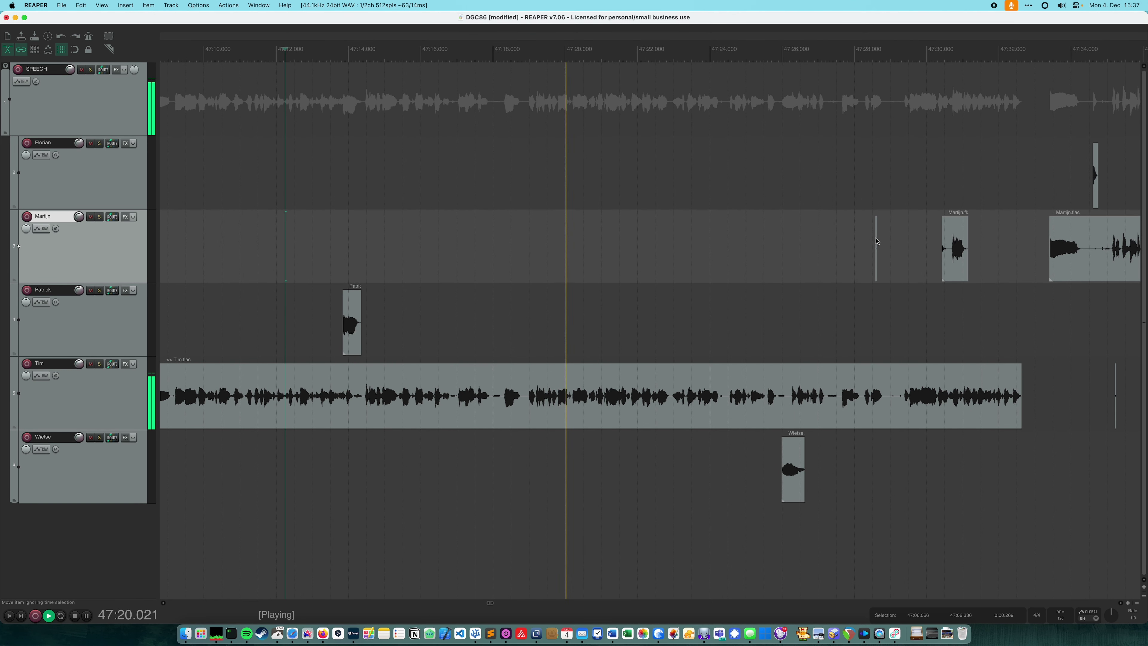
{"action": "left_click", "coordinate": [878, 270]}
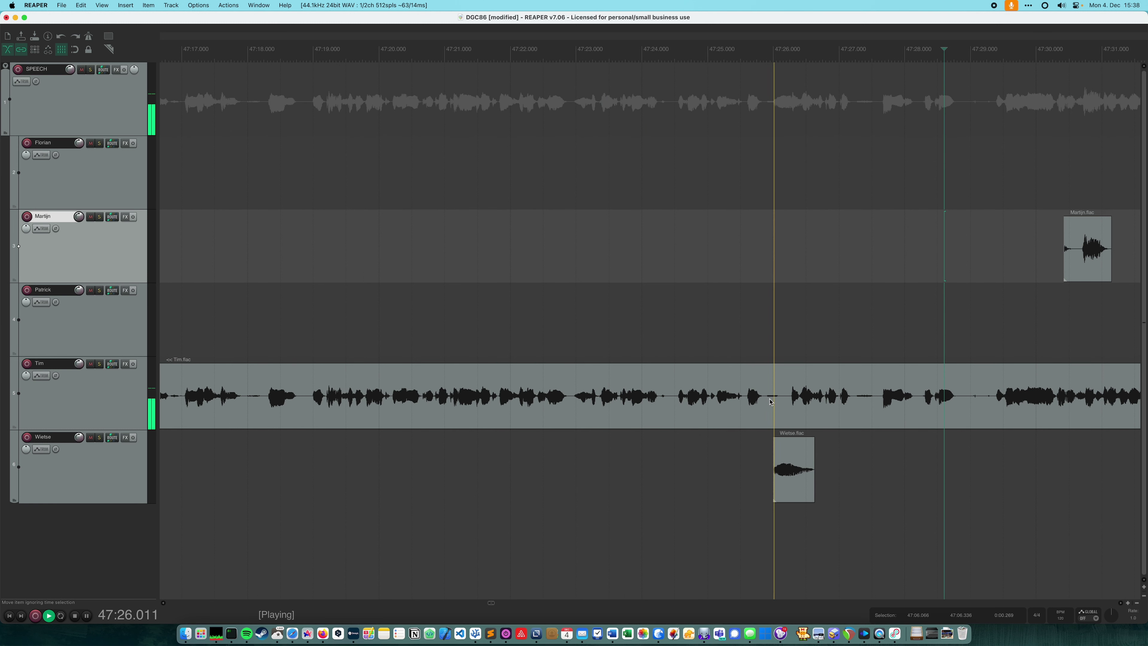
- Cut the fourth speaker's breath from about 47:25.87 to 47:26.13 and move the fifth speaker's interjection to start at about 47:25.8
{"action": "scroll", "coordinate": [771, 402], "scroll_direction": "up", "scroll_amount": 3}
{"action": "left_click", "coordinate": [760, 366]}
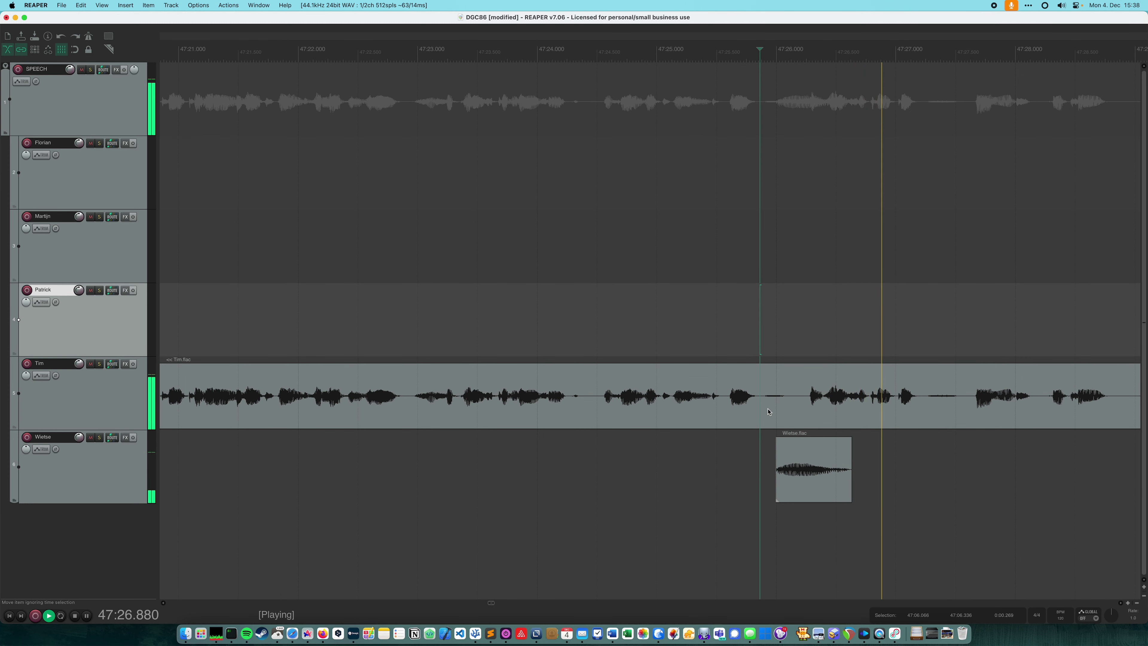
{"action": "key", "text": "s"}
{"action": "left_click", "coordinate": [791, 412]}
{"action": "key", "text": "s"}
{"action": "left_click", "coordinate": [776, 411]}
{"action": "key", "text": "Delete"}
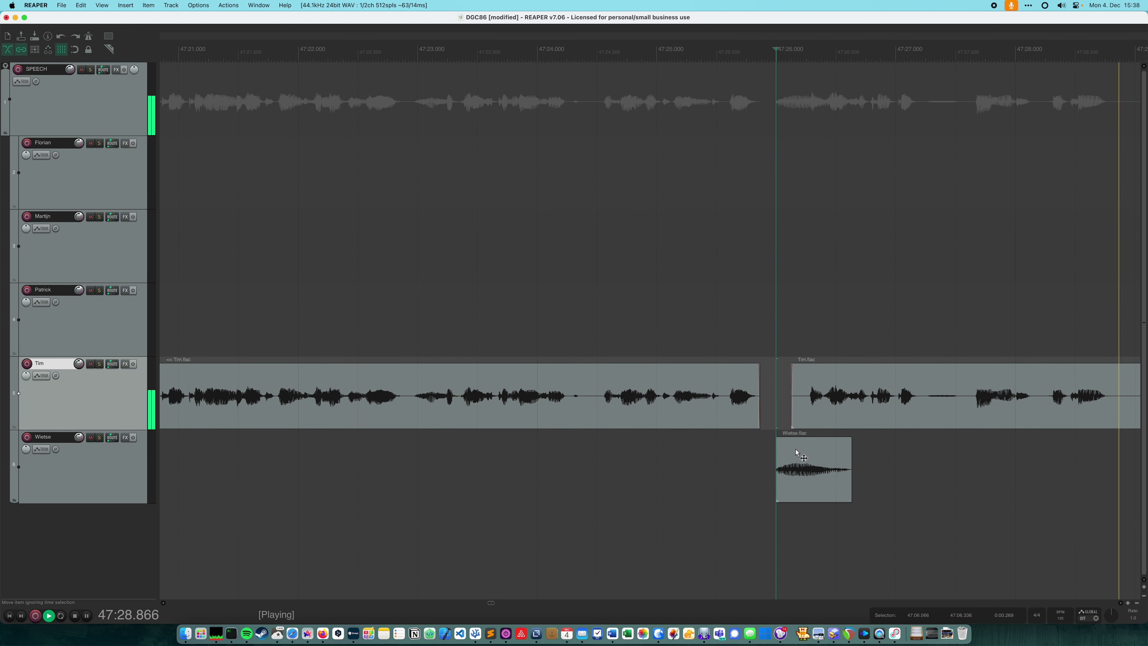
{"action": "left_click_drag", "start_coordinate": [797, 453], "coordinate": [773, 453]}
{"action": "left_click", "coordinate": [599, 249]}
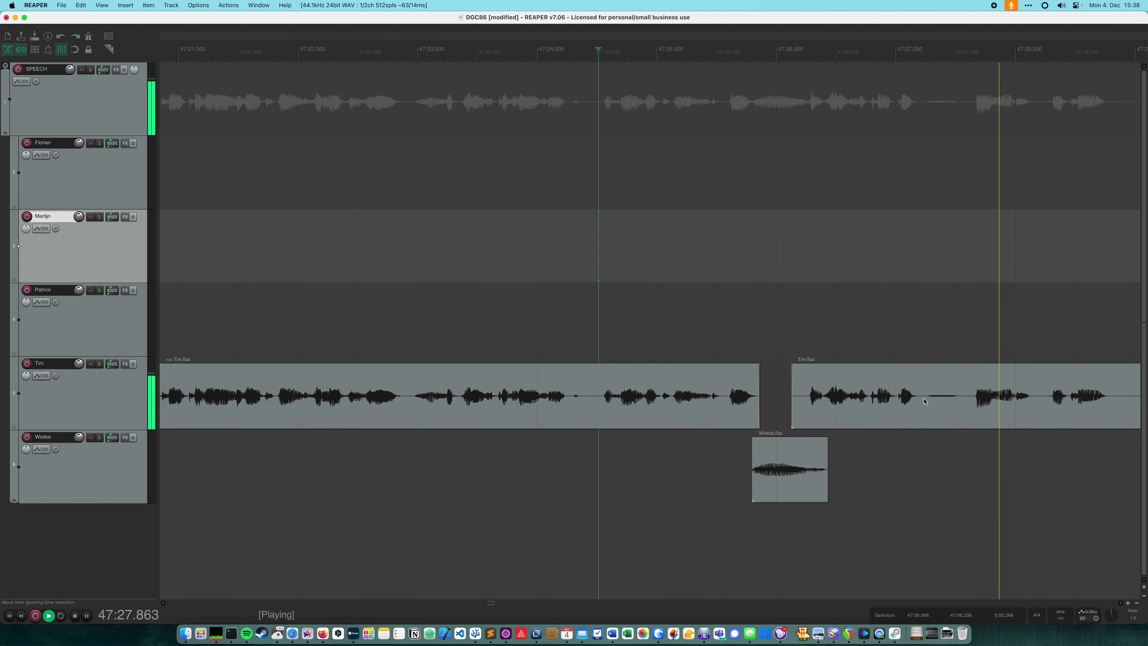
- Cut the fourth speaker's breath from about 47:27.23 to 47:27.59 and remove 0.071 s of the gap across all tracks
{"action": "left_click", "coordinate": [924, 380]}
{"action": "key", "text": "s"}
{"action": "left_click", "coordinate": [966, 380]}
{"action": "key", "text": "s"}
{"action": "left_click", "coordinate": [945, 379]}
{"action": "key", "text": "Delete"}
{"action": "left_click_drag", "start_coordinate": [932, 326], "coordinate": [939, 325]}
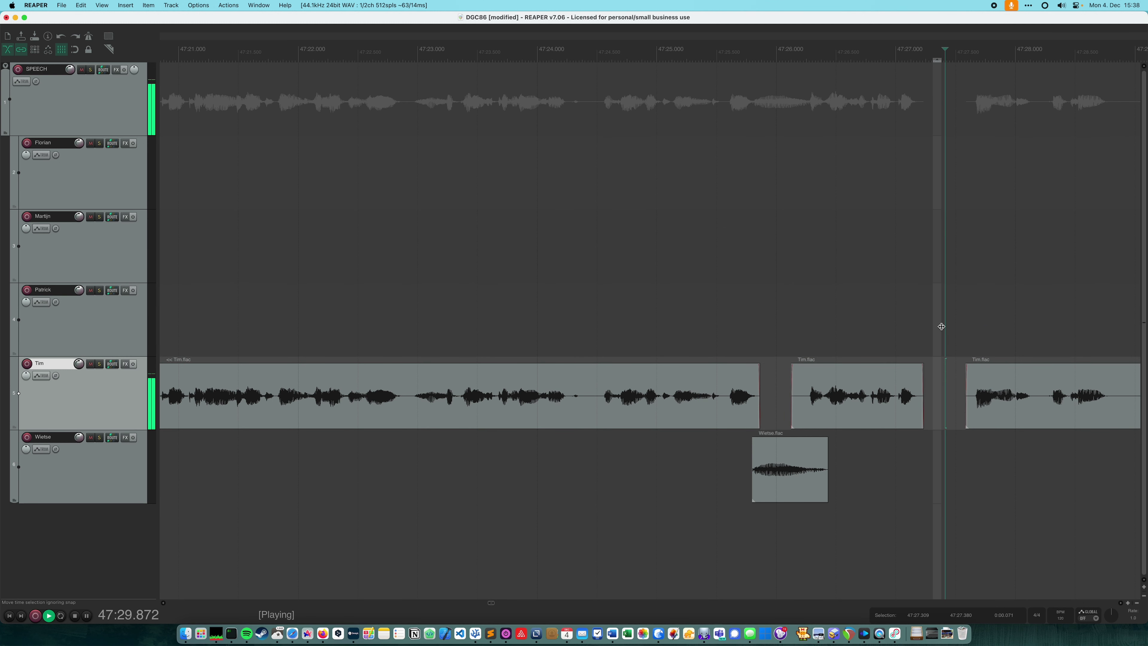
{"action": "key", "text": "Delete"}
- Play the edited passage from about 47:24.8 and save the project
{"action": "left_click", "coordinate": [632, 266]}
{"action": "scroll", "coordinate": [837, 212], "scroll_direction": "down", "scroll_amount": 3}
{"action": "left_click_drag", "start_coordinate": [1047, 33], "coordinate": [633, 351]}
{"action": "key", "text": "super+s"}
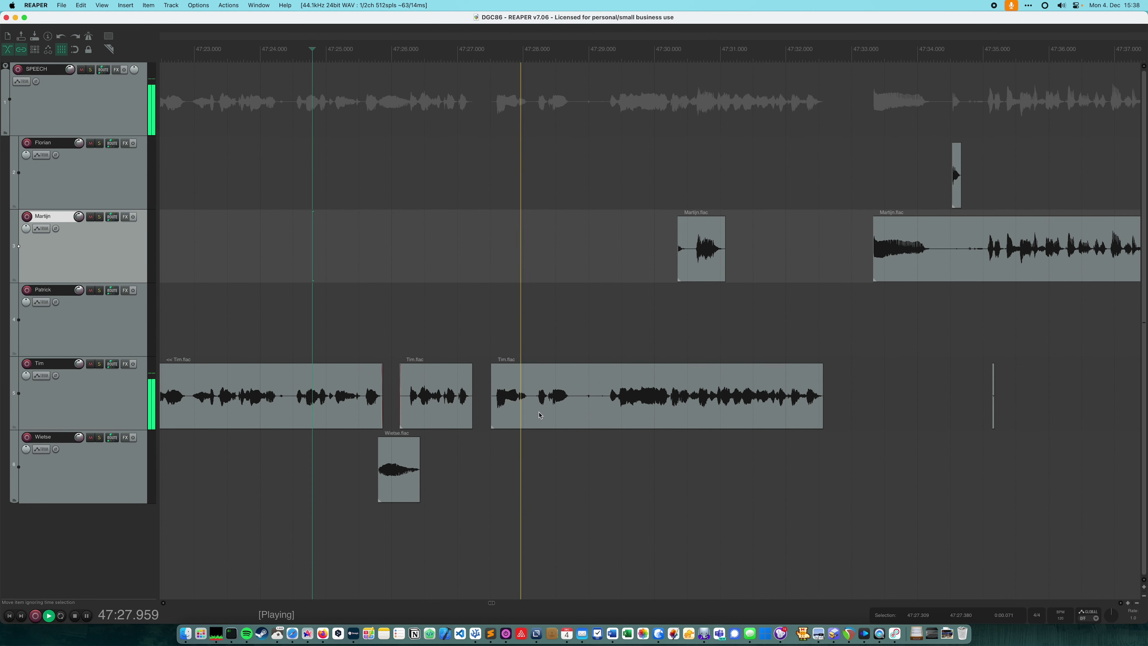
- Split the fourth speaker's clip at about 47:28.76 and 47:29.28 and delete the noisy pause between the splits
{"action": "scroll", "coordinate": [593, 414], "scroll_direction": "up", "scroll_amount": 3}
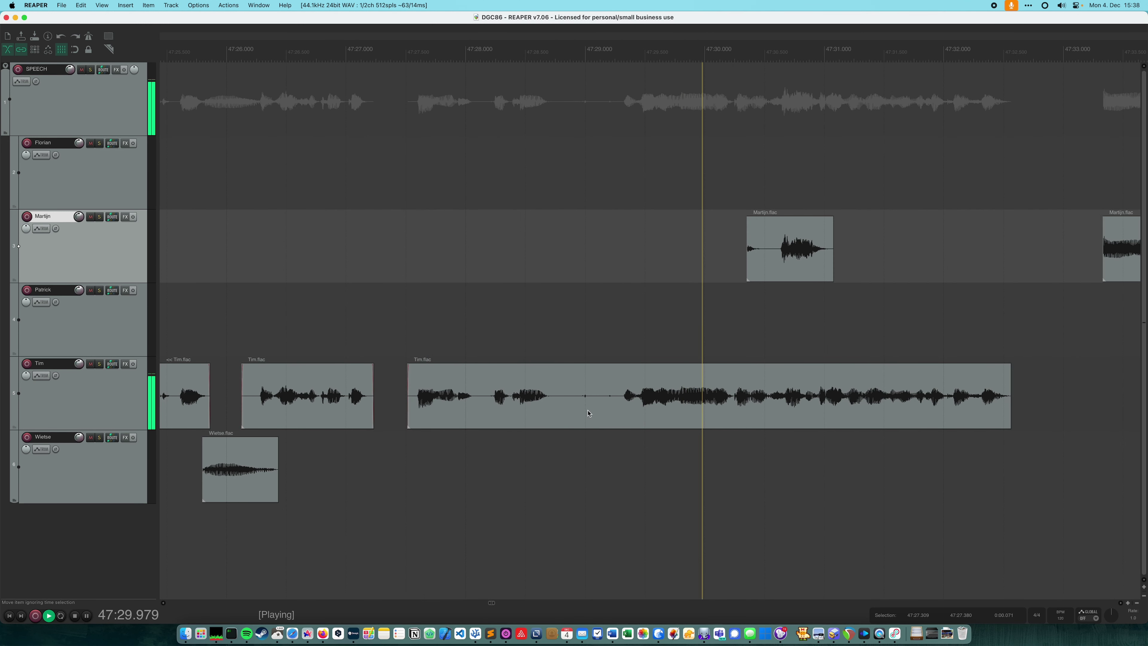
{"action": "left_click", "coordinate": [576, 415]}
{"action": "key", "text": "space"}
{"action": "left_click", "coordinate": [618, 400]}
{"action": "key", "text": "s"}
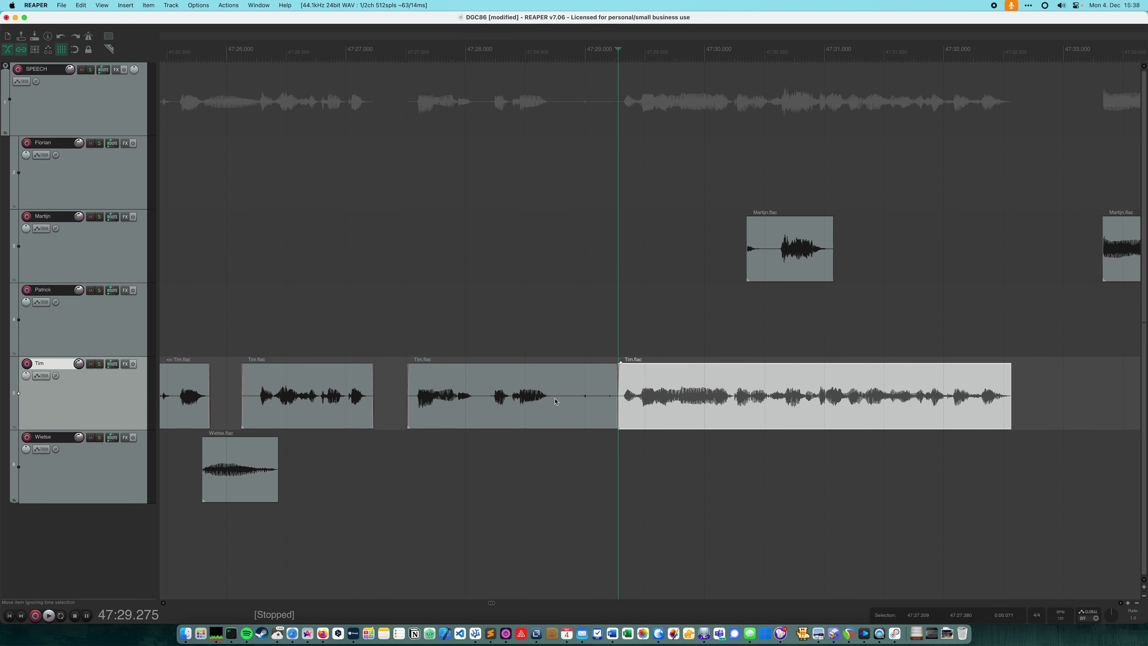
{"action": "left_click", "coordinate": [557, 401]}
{"action": "key", "text": "s"}
{"action": "left_click", "coordinate": [587, 377]}
{"action": "key", "text": "Delete"}
- Remove about 0.26 s of the gap from 47:28.900 across all tracks, nudge the fourth speaker's following clip earlier, and play from 47:26.35
{"action": "left_click_drag", "start_coordinate": [574, 308], "coordinate": [604, 313]}
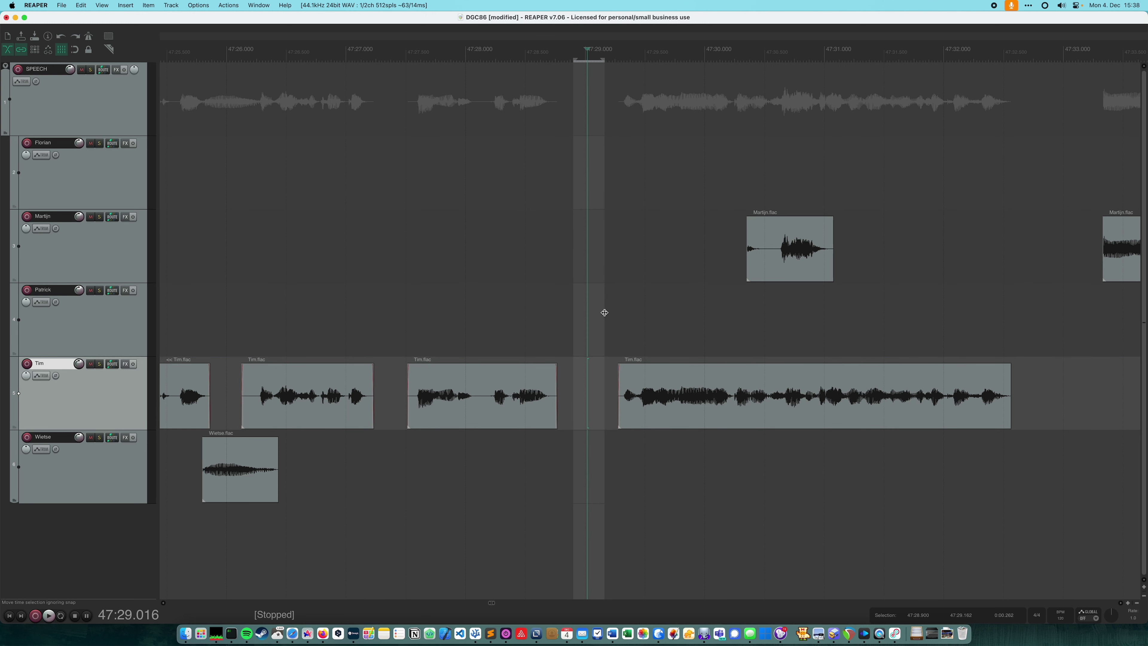
{"action": "key", "text": "ctrl+Delete"}
{"action": "left_click_drag", "start_coordinate": [618, 381], "coordinate": [606, 380]}
{"action": "left_click", "coordinate": [269, 247]}
{"action": "key", "text": "space"}
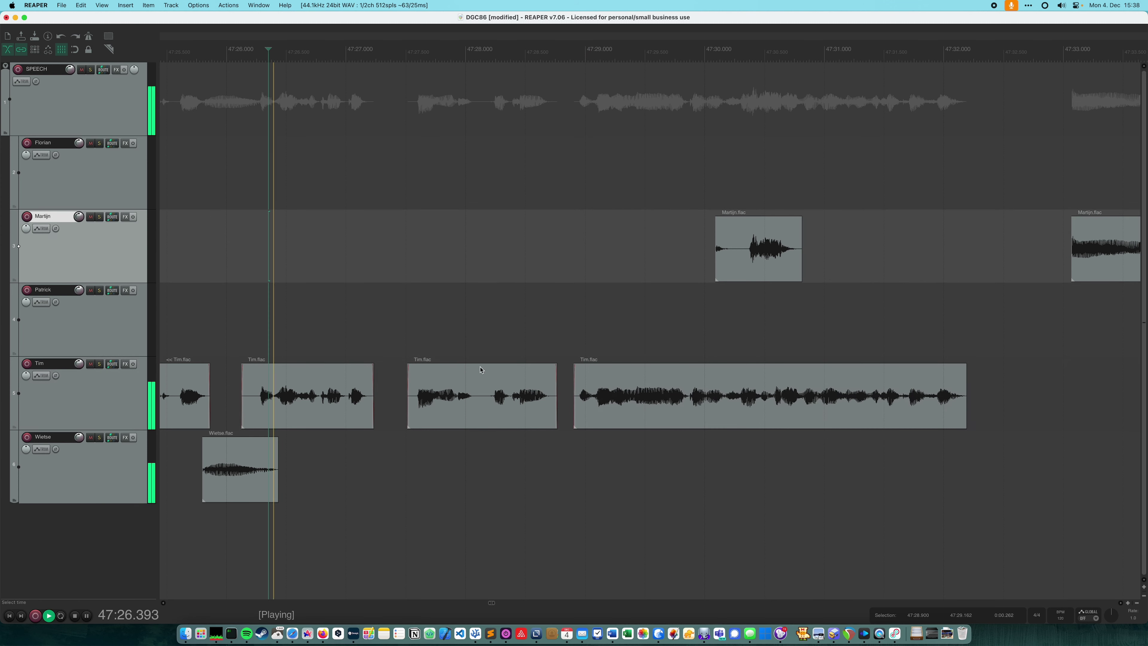
- Nudge the fourth speaker's last two clips earlier to start at about 47:27.41 and 47:28.76, replaying the pauses
{"action": "left_click_drag", "start_coordinate": [528, 381], "coordinate": [516, 382]}
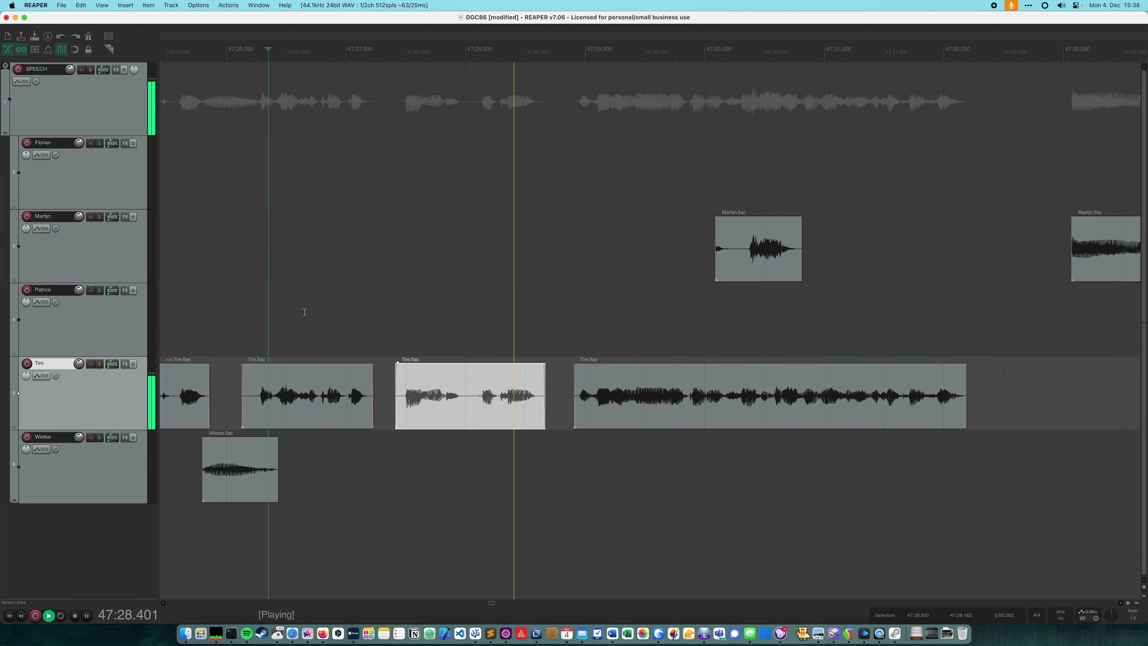
{"action": "left_click", "coordinate": [260, 313]}
{"action": "left_click_drag", "start_coordinate": [609, 381], "coordinate": [591, 381]}
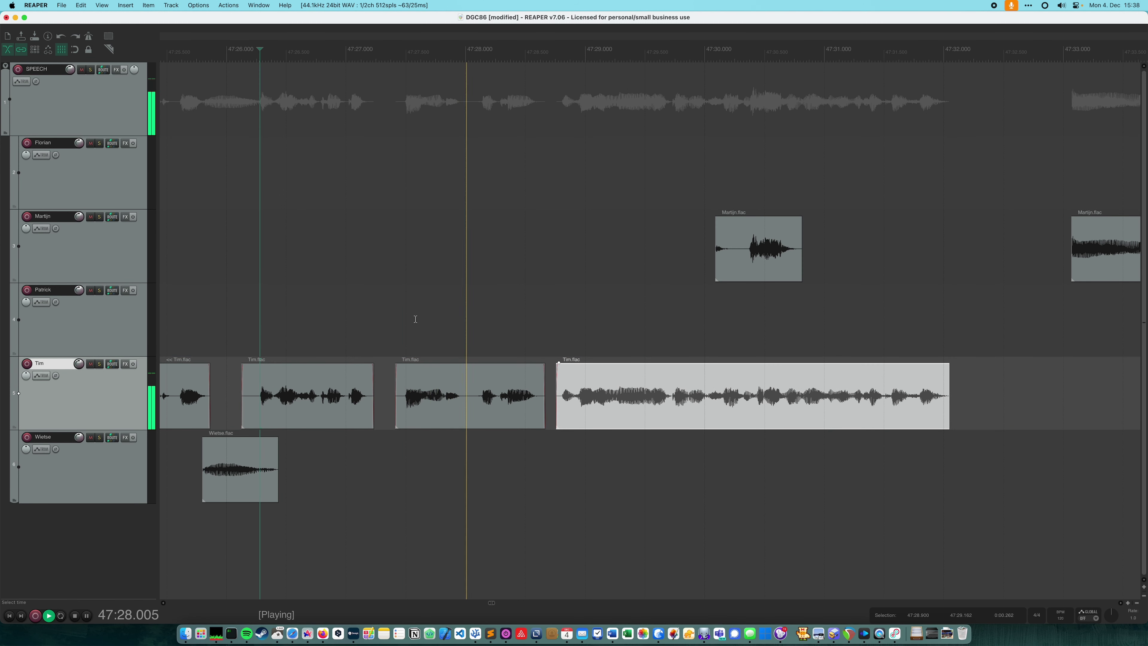
- Delete the second speaker's short interjection at about 47:30.1 under the fourth speaker's passage
{"action": "scroll", "coordinate": [512, 341], "scroll_direction": "down", "scroll_amount": 3}
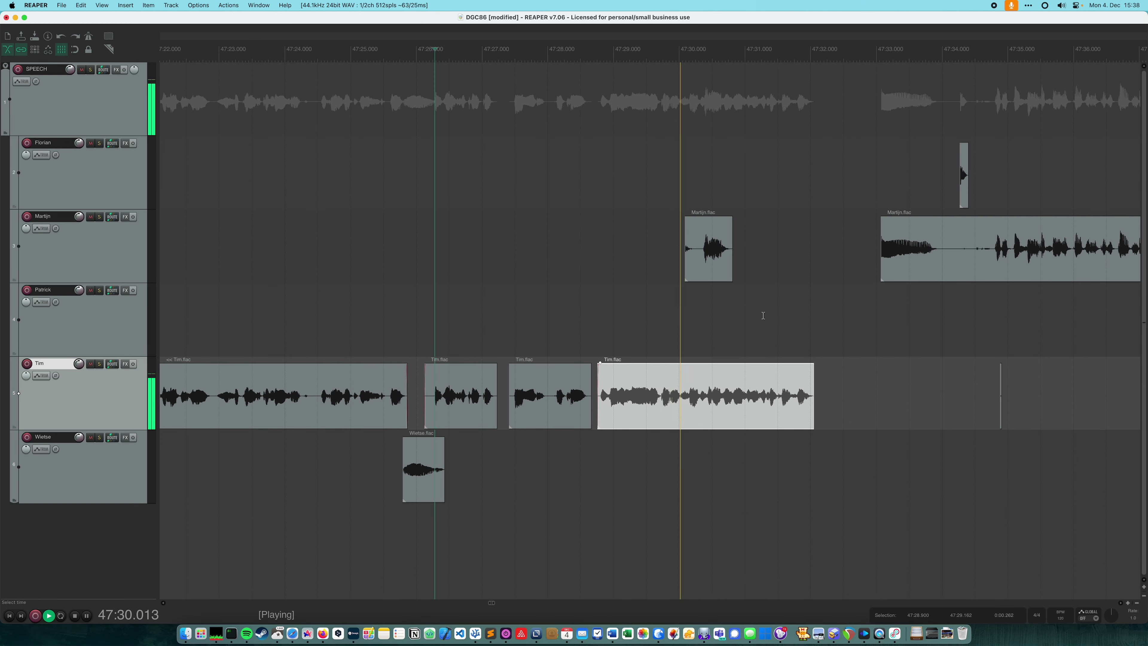
{"action": "left_click", "coordinate": [704, 258]}
{"action": "key", "text": "Delete"}
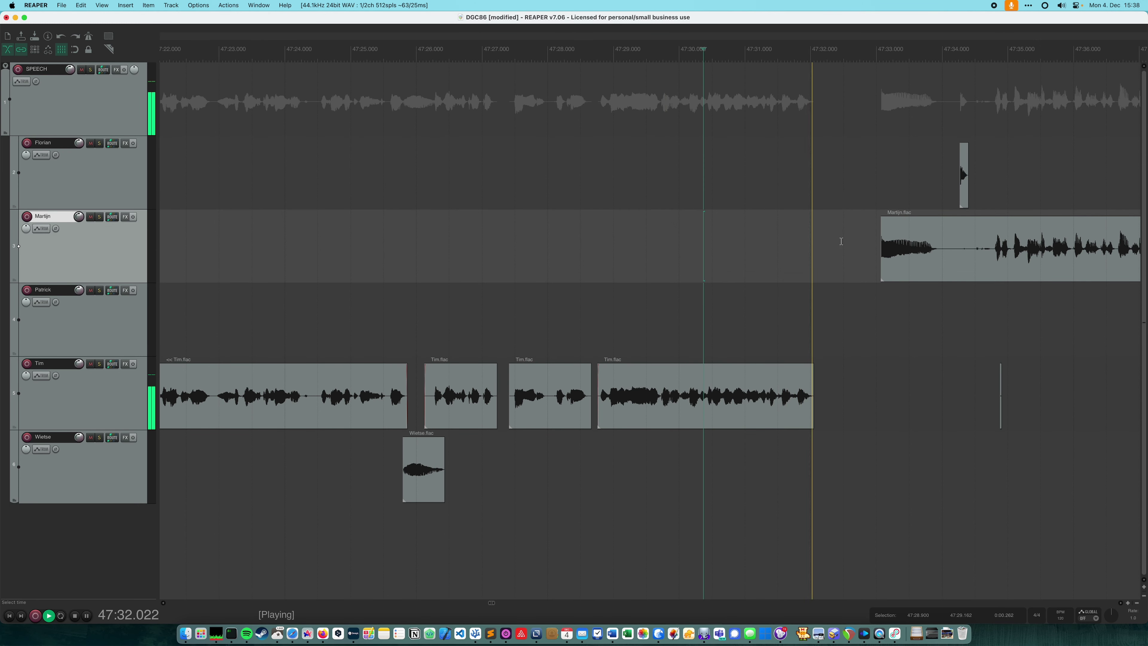
- Cut about 0.76 s of silence from around 47:32.18 across all tracks, closing the gap before the second speaker's reply
{"action": "key", "text": "space"}
{"action": "left_click_drag", "start_coordinate": [822, 179], "coordinate": [872, 181]}
{"action": "key", "text": "ctrl+Delete"}
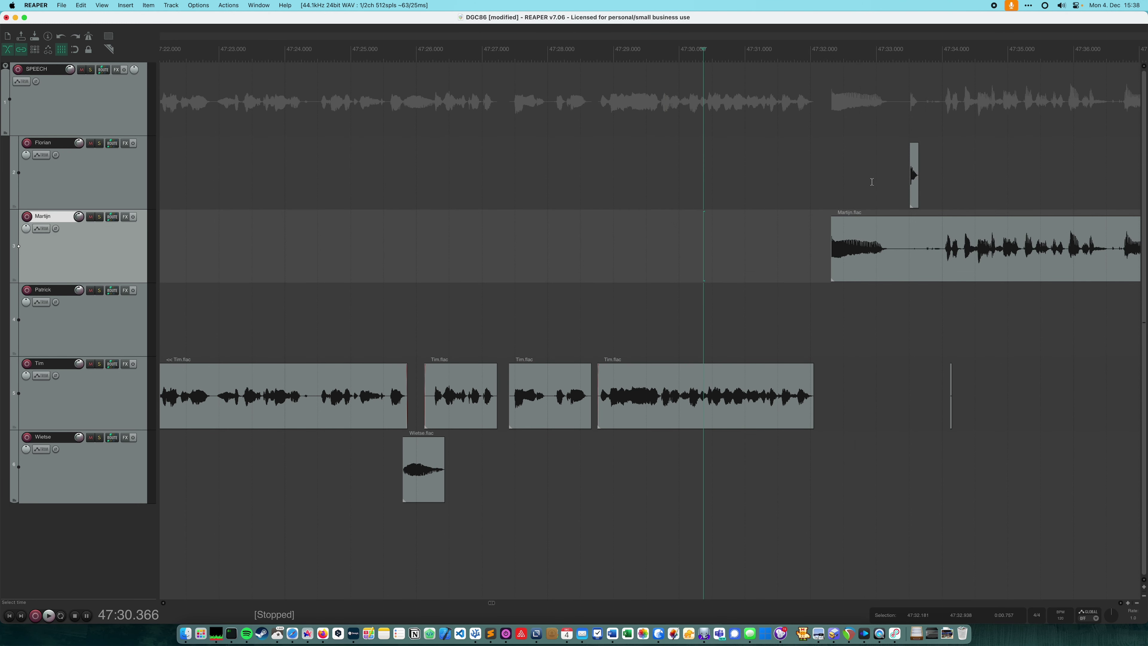
- Delete the tiny fourth-speaker leftover at about 47:34.1 and the first speaker's short clip at about 47:33.5
{"action": "left_click", "coordinate": [953, 383]}
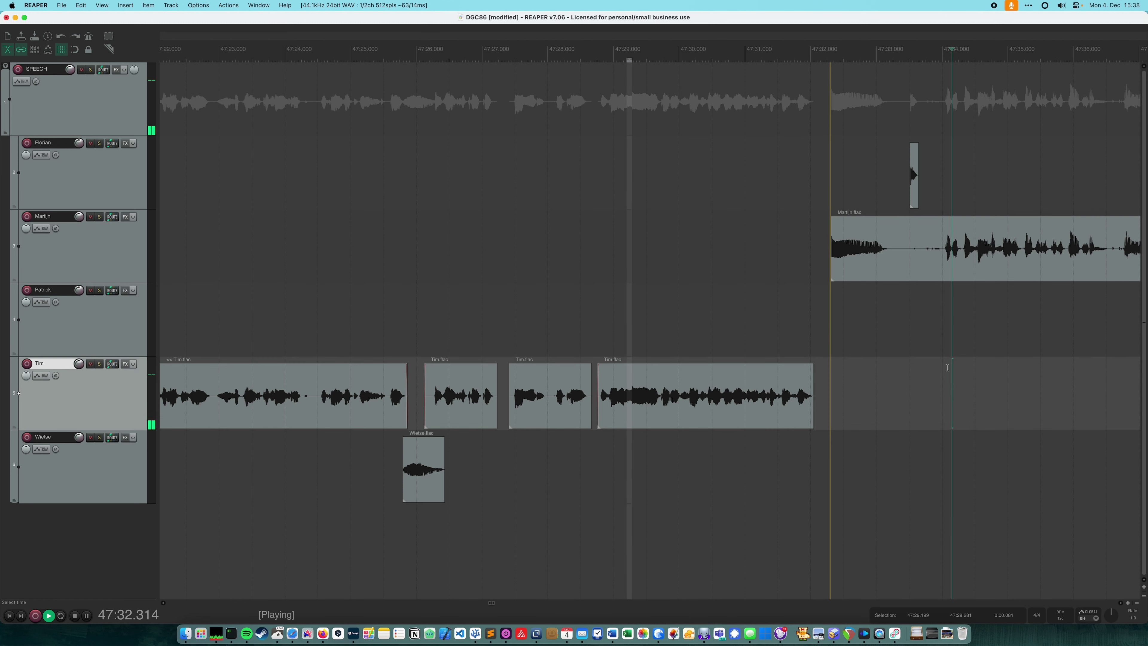
{"action": "left_click", "coordinate": [913, 171]}
{"action": "key", "text": "Delete"}
- Play the transition into the second speaker's reply from about 47:29.3 and inspect the start of that reply's clip
{"action": "left_click", "coordinate": [759, 158]}
{"action": "key", "text": "space"}
{"action": "left_click", "coordinate": [632, 182]}
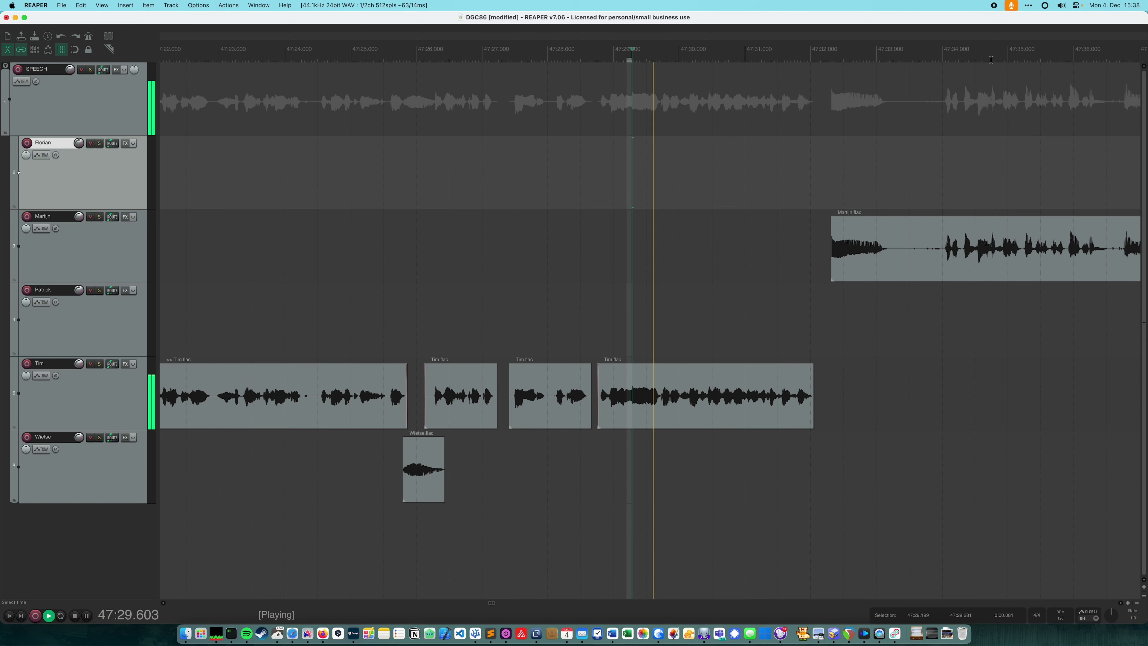
{"action": "scroll", "coordinate": [692, 40], "scroll_direction": "right", "scroll_amount": 10}
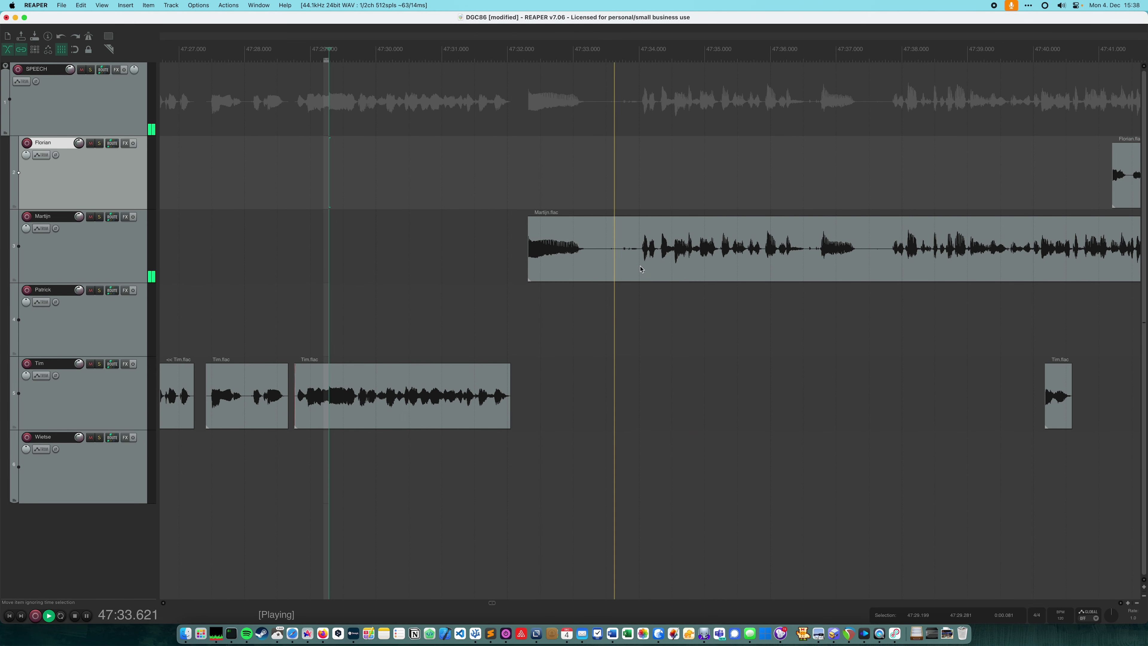
{"action": "scroll", "coordinate": [614, 190], "scroll_direction": "up", "scroll_amount": 5}
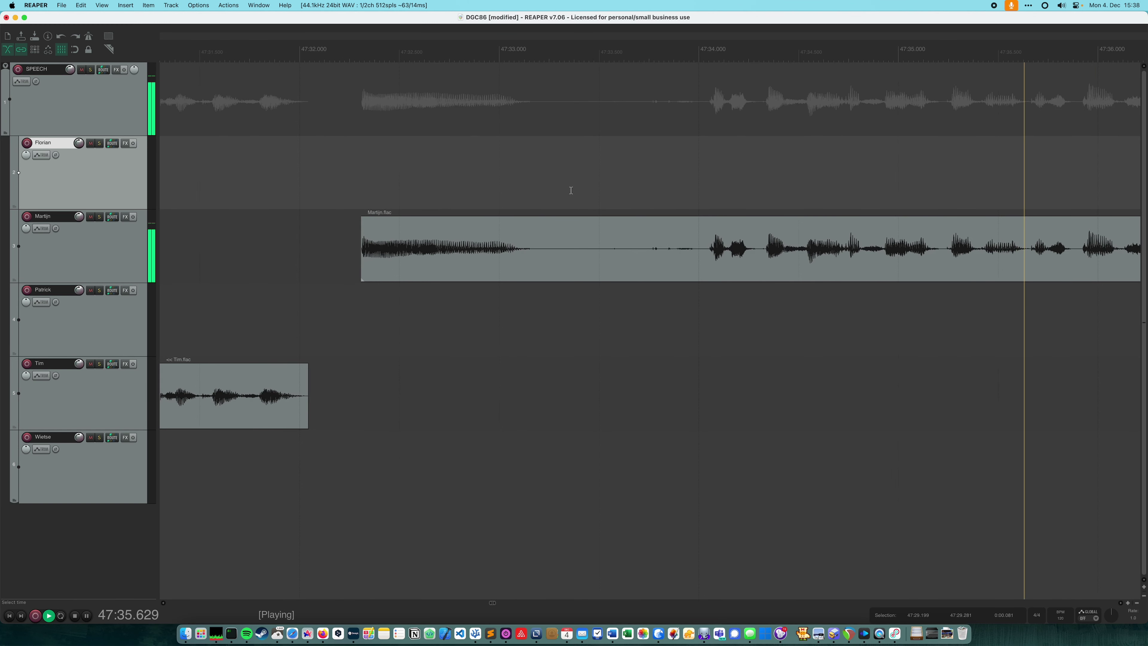
- Split out and delete the quiet noise in the second speaker's reply between about 47:33.43 and 47:34.02
{"action": "key", "text": "space"}
{"action": "left_click", "coordinate": [615, 190]}
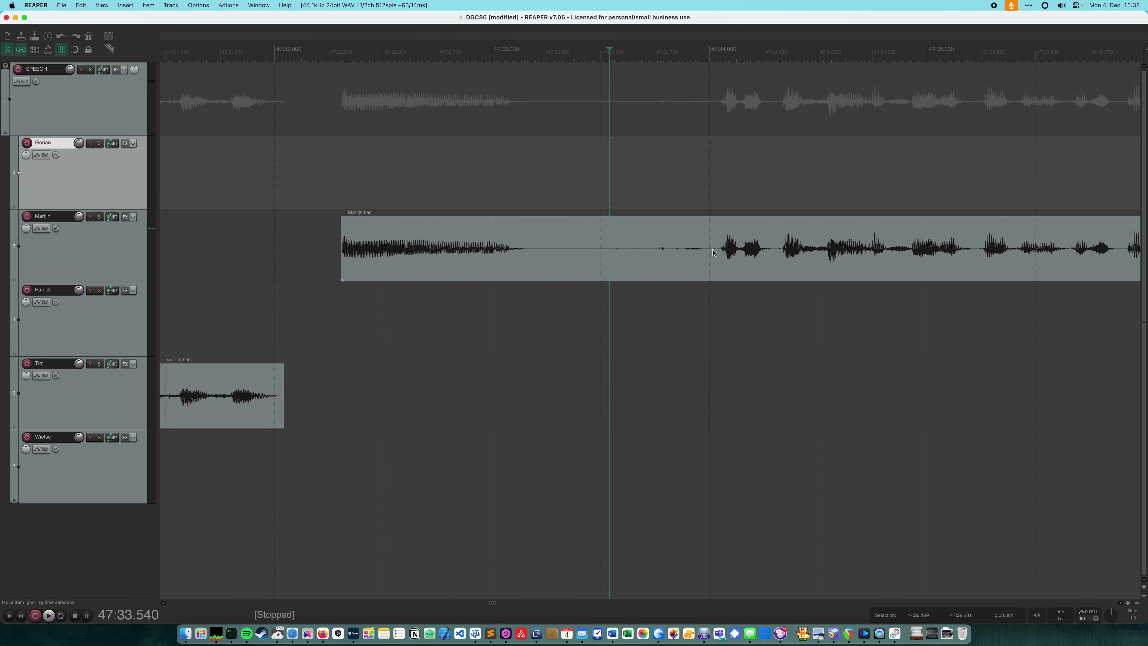
{"action": "left_click", "coordinate": [714, 253]}
{"action": "key", "text": "s"}
{"action": "left_click", "coordinate": [587, 252]}
{"action": "key", "text": "s"}
{"action": "left_click", "coordinate": [635, 228]}
{"action": "key", "text": "Delete"}
- Cut about 0.47 s from 47:33.53 to 47:34.00 across all tracks and play the shortened transition into the reply
{"action": "left_click_drag", "start_coordinate": [607, 203], "coordinate": [709, 183]}
{"action": "key", "text": "super+Delete"}
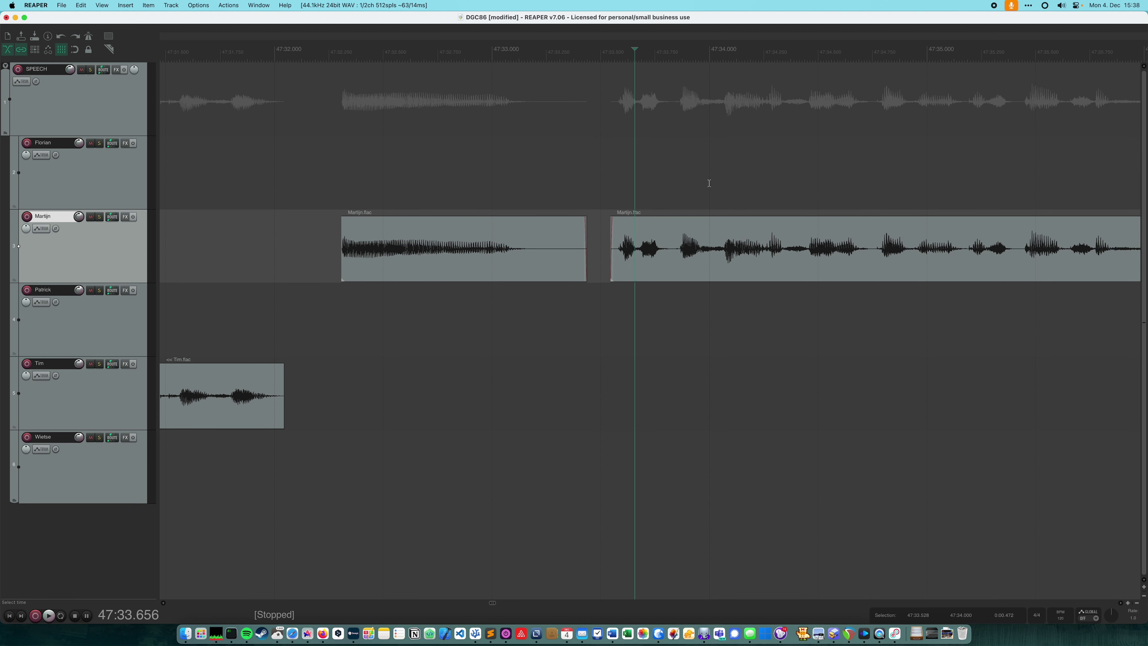
{"action": "left_click", "coordinate": [183, 180]}
{"action": "key", "text": "space"}
{"action": "scroll", "coordinate": [426, 365], "scroll_direction": "down", "scroll_amount": 3}
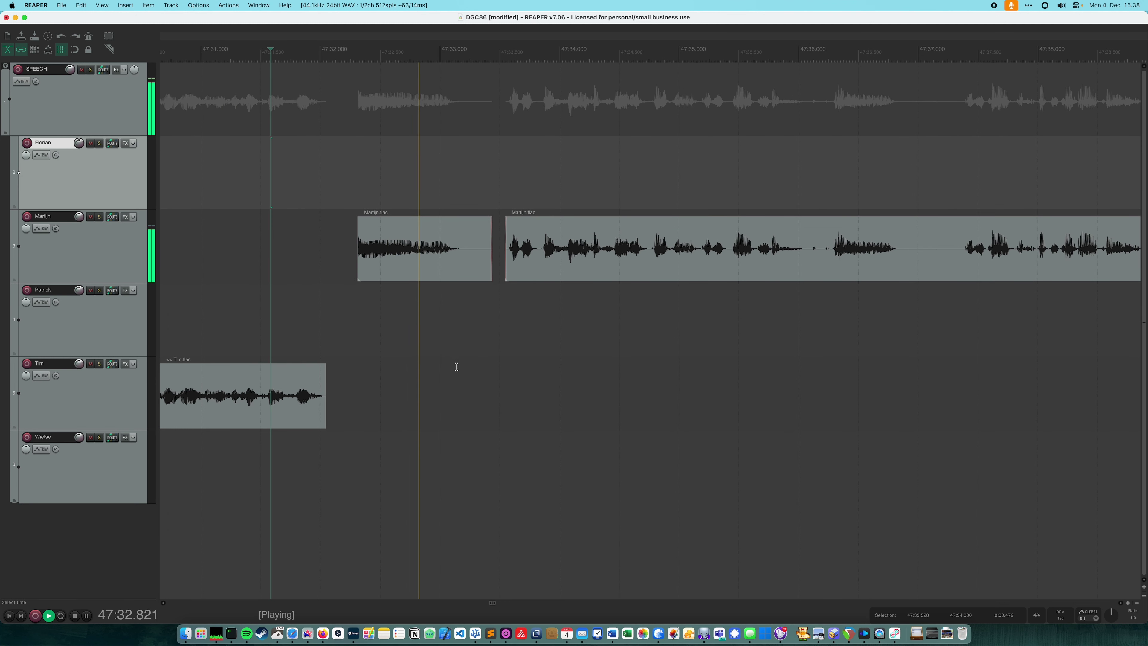
{"action": "scroll", "coordinate": [929, 205], "scroll_direction": "down", "scroll_amount": 3}
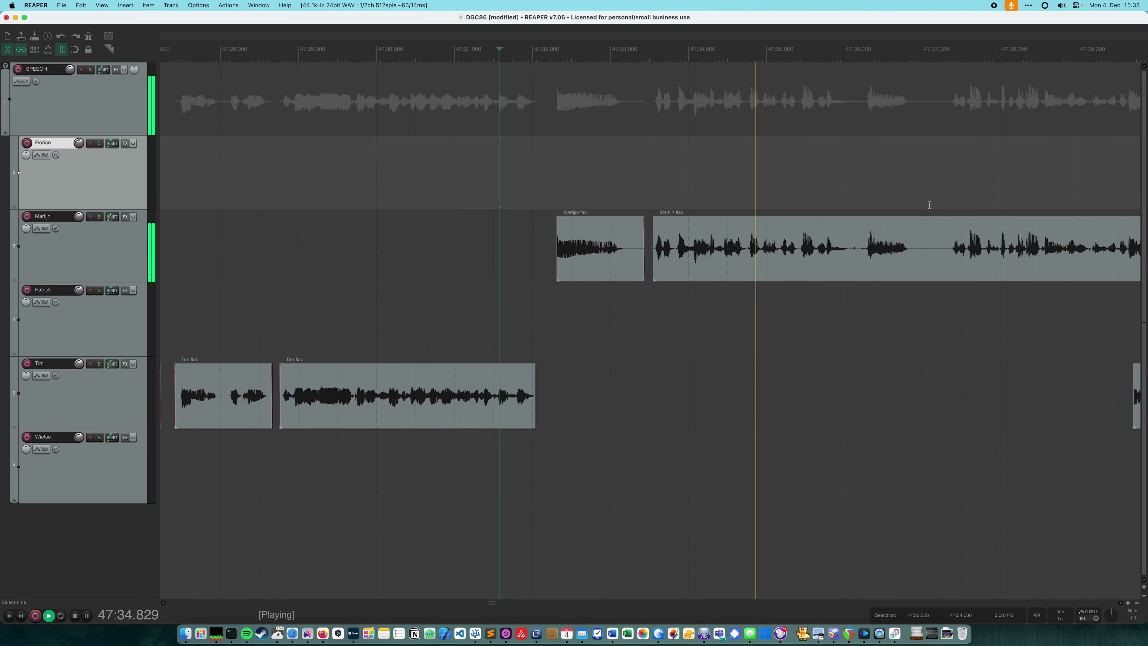
{"action": "scroll", "coordinate": [928, 203], "scroll_direction": "up", "scroll_amount": 3}
{"action": "scroll", "coordinate": [556, 57], "scroll_direction": "right", "scroll_amount": 5}
{"action": "scroll", "coordinate": [635, 214], "scroll_direction": "down", "scroll_amount": 3}
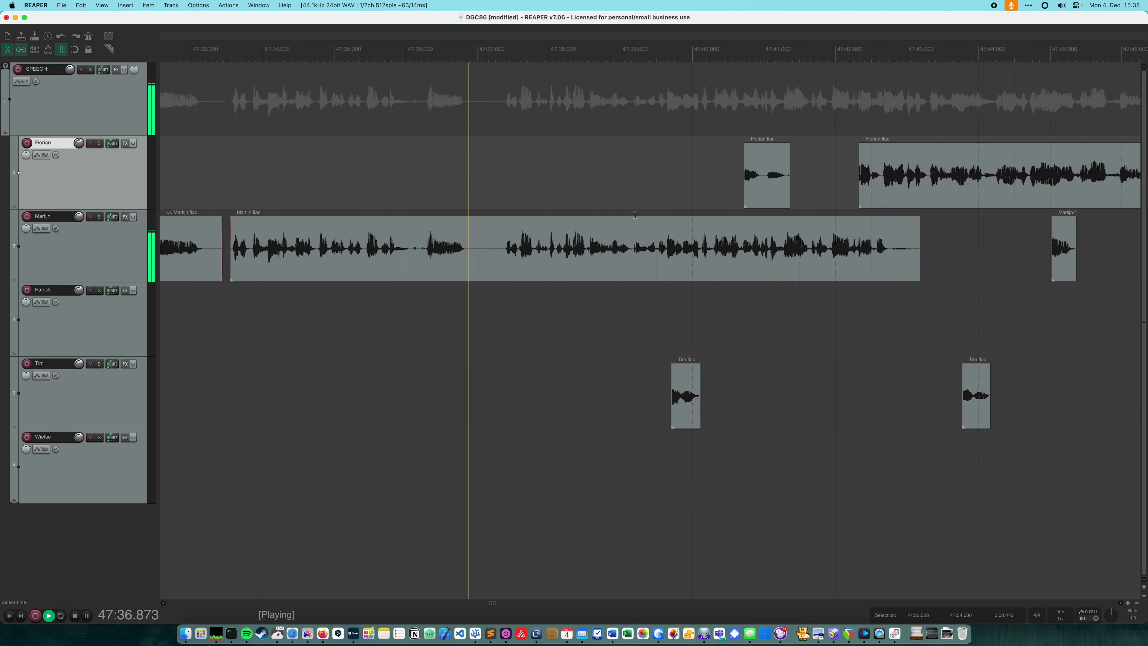
{"action": "scroll", "coordinate": [635, 215], "scroll_direction": "down", "scroll_amount": 1}
- Cut the second speaker's drawn-out filler and pause from about 47:36.07 to 47:37.34 across all tracks and play the edit
{"action": "left_click", "coordinate": [276, 126]}
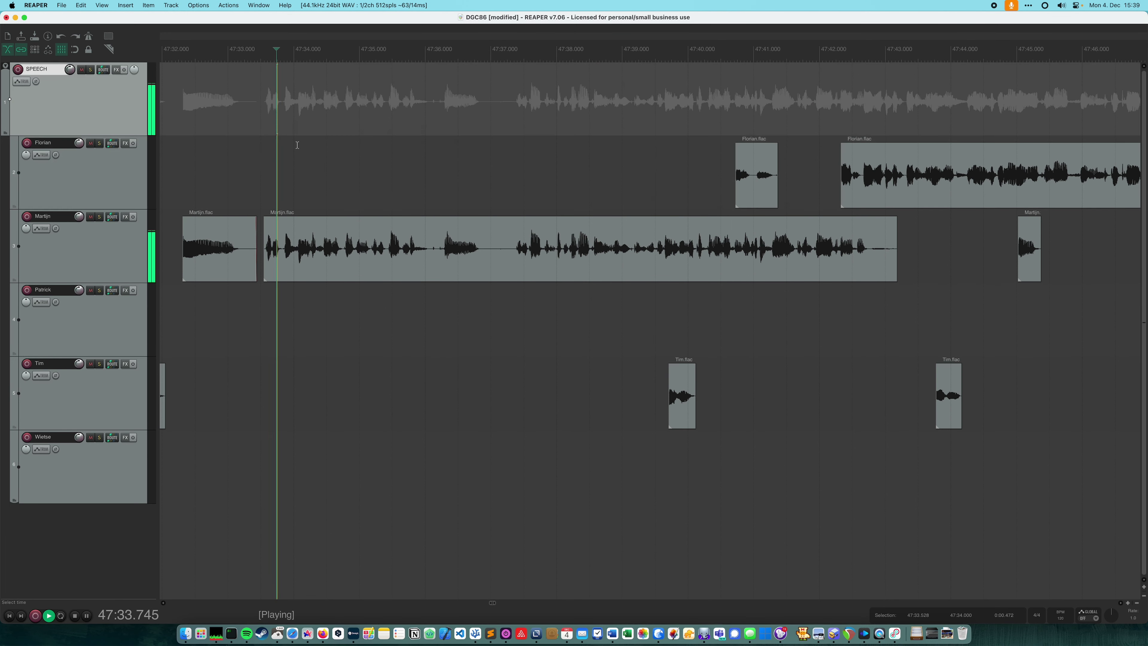
{"action": "scroll", "coordinate": [412, 200], "scroll_direction": "up", "scroll_amount": 5}
{"action": "scroll", "coordinate": [460, 223], "scroll_direction": "down", "scroll_amount": 3}
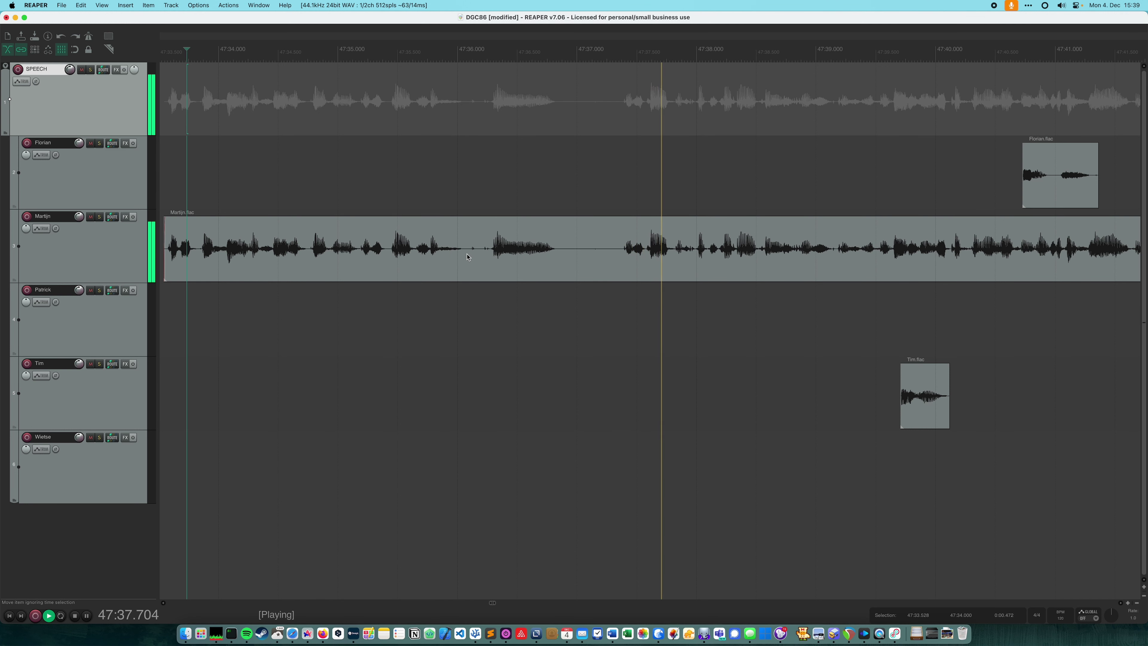
{"action": "left_click_drag", "start_coordinate": [466, 173], "coordinate": [618, 225]}
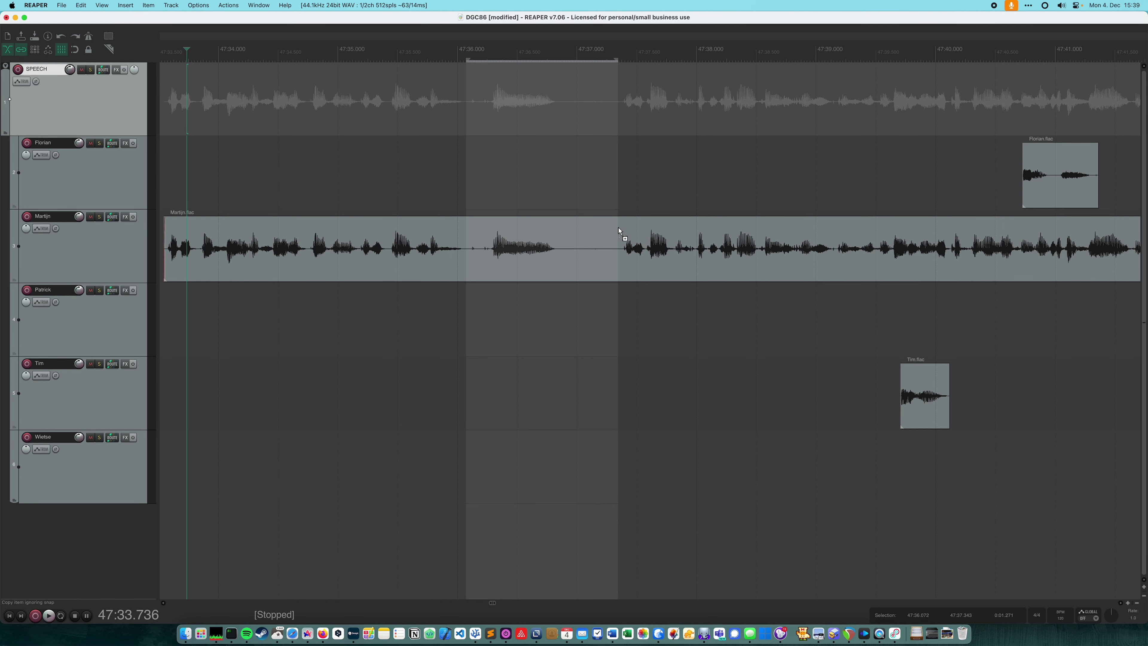
{"action": "key", "text": "super+shift+x"}
{"action": "left_click", "coordinate": [266, 176]}
{"action": "key", "text": "space"}
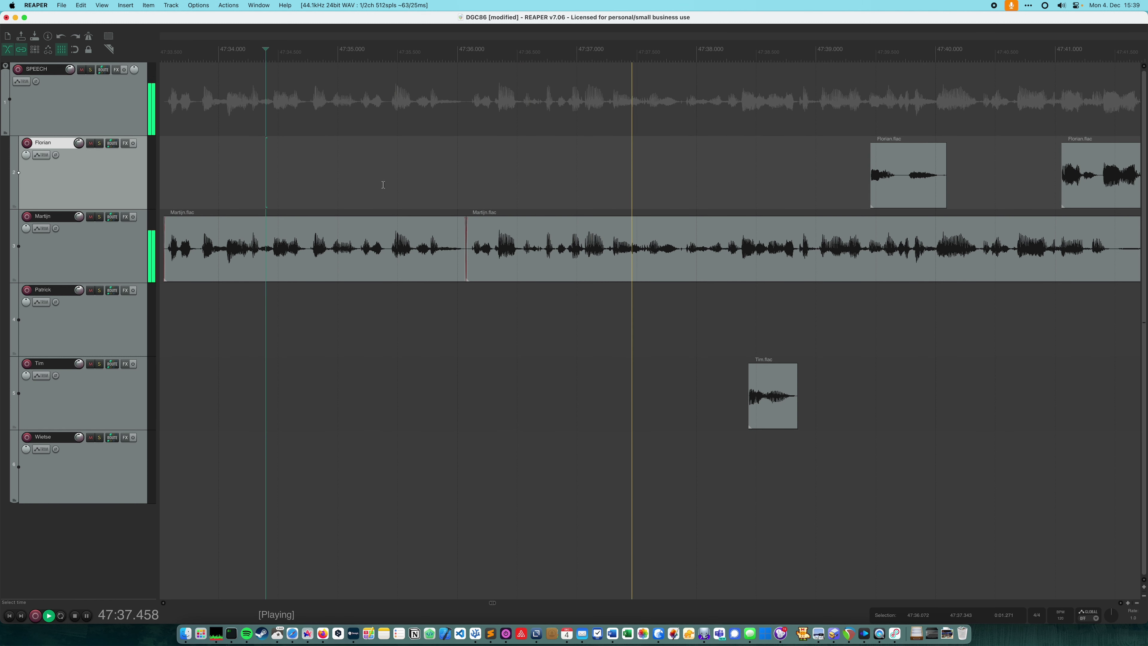
- Try to cut about 0.68 s from 47:35.41 to 47:36.09 across all tracks, then undo the cut
{"action": "key", "text": "space"}
{"action": "left_click_drag", "start_coordinate": [383, 184], "coordinate": [466, 203]}
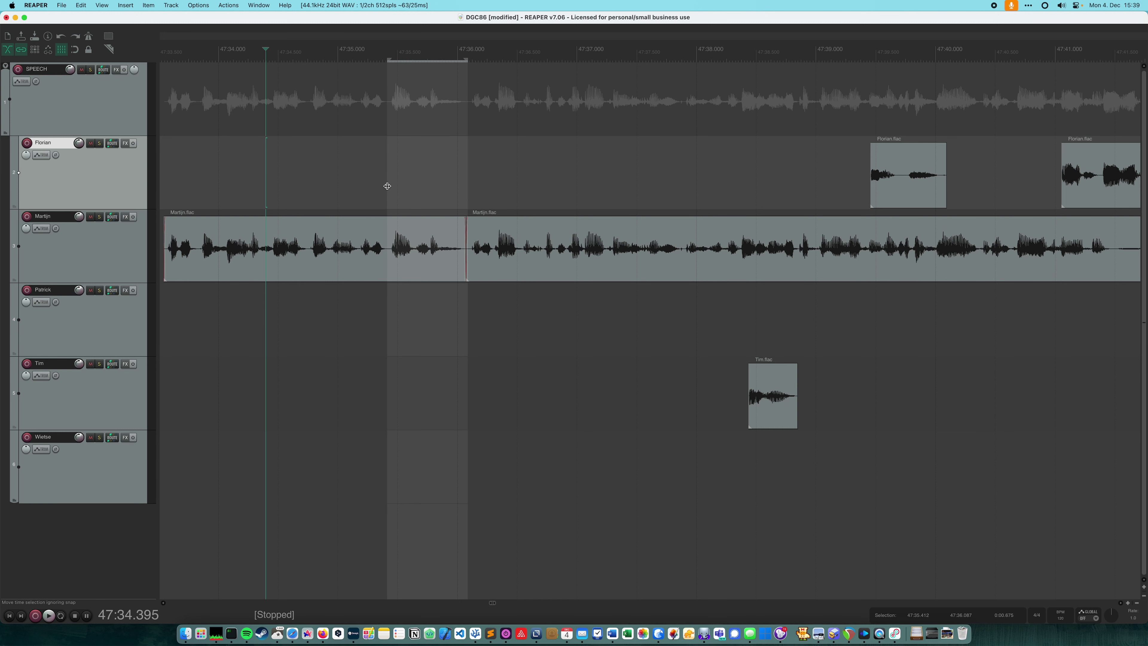
{"action": "key", "text": "ctrl+Delete"}
{"action": "left_click", "coordinate": [227, 139]}
{"action": "key", "text": "space"}
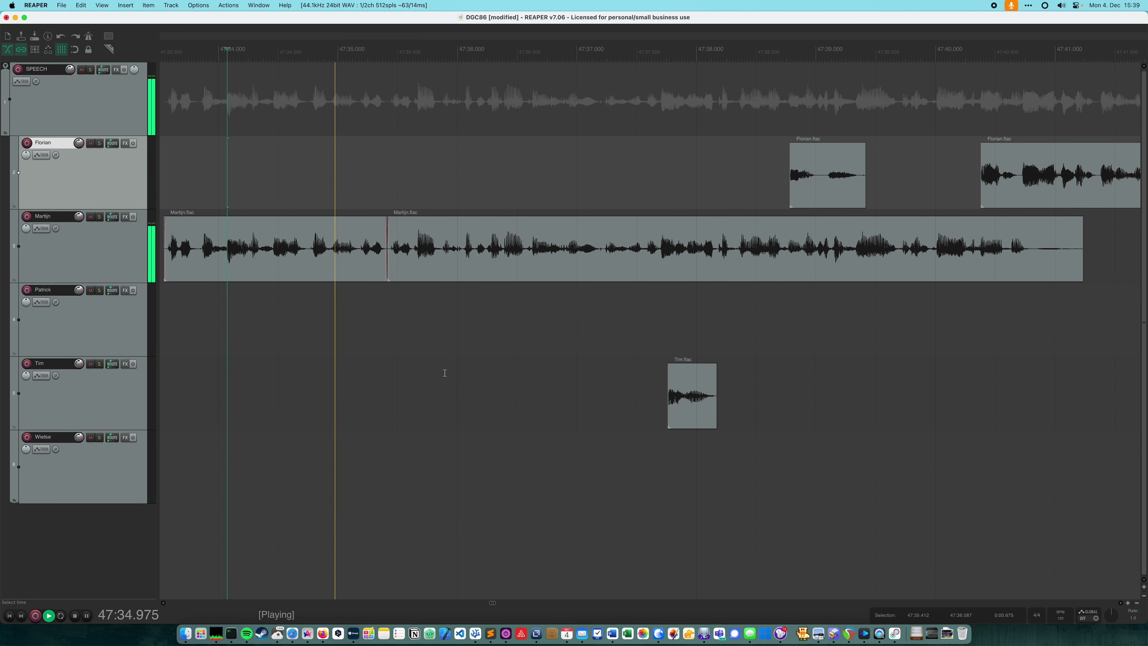
{"action": "key", "text": "ctrl+z"}
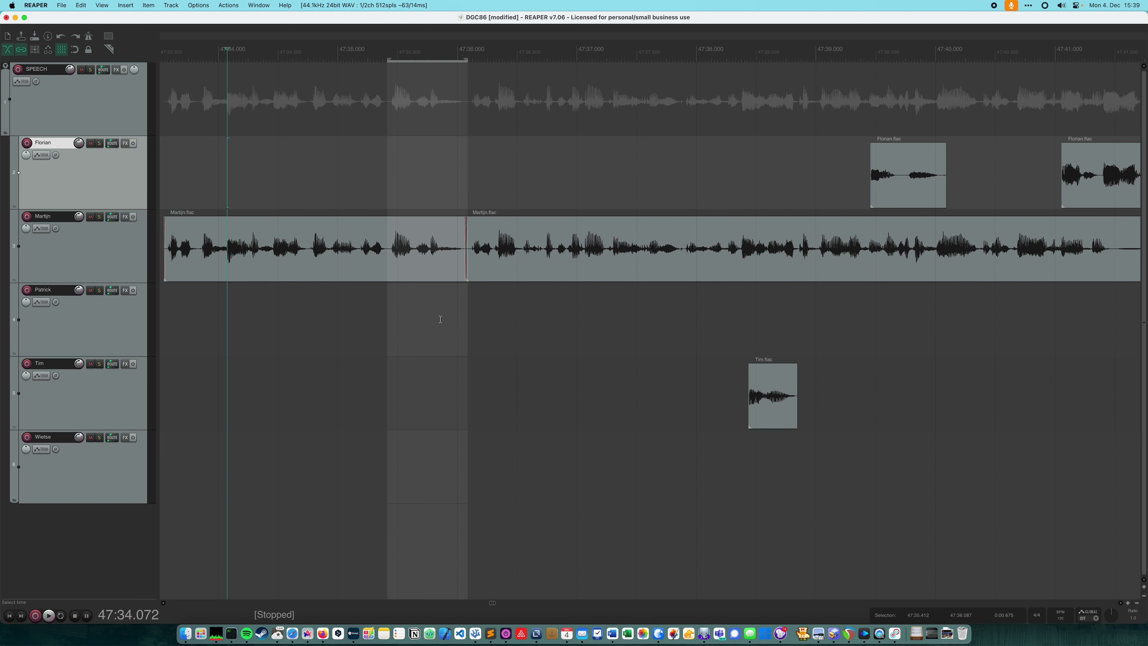
- Try a slightly shorter cut of about 0.65 s, from 47:35.44 to 47:36.09 across all tracks, and undo it
{"action": "left_click", "coordinate": [279, 173]}
{"action": "key", "text": "space"}
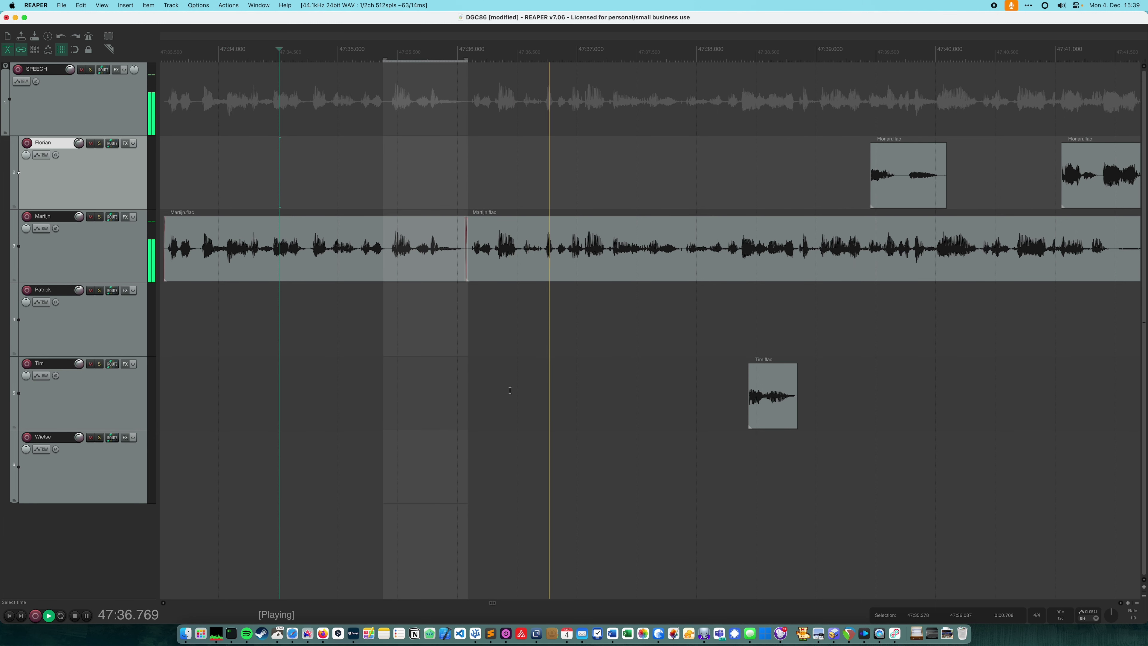
{"action": "key", "text": "space"}
{"action": "left_click_drag", "start_coordinate": [383, 189], "coordinate": [388, 189]}
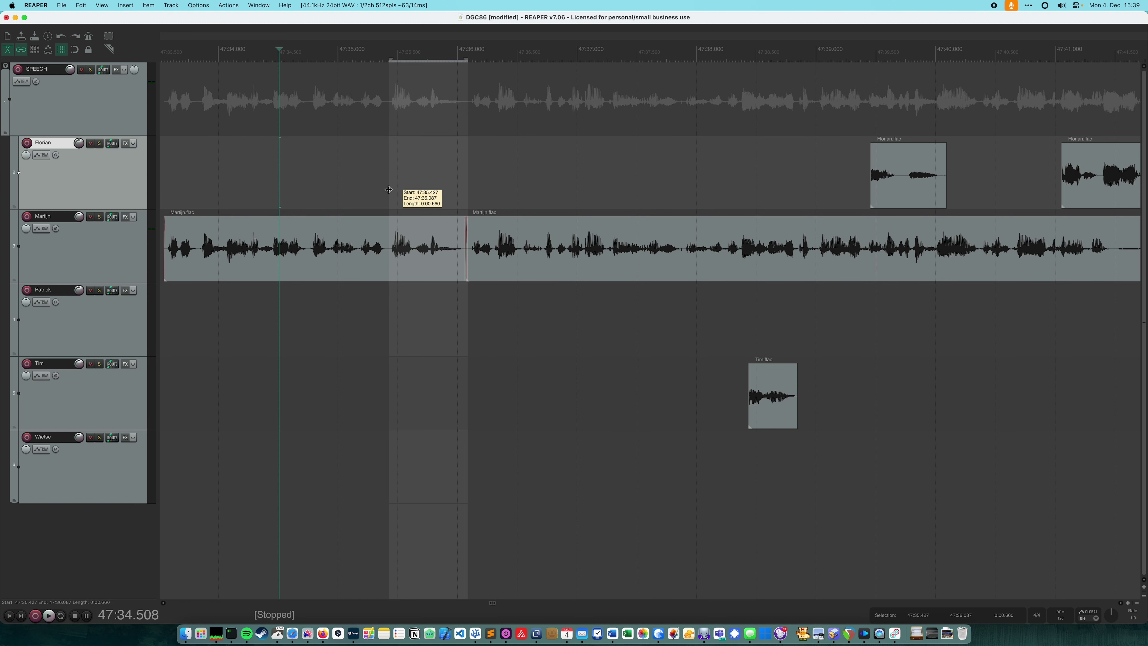
{"action": "key", "text": "ctrl+Delete"}
{"action": "key", "text": "space"}
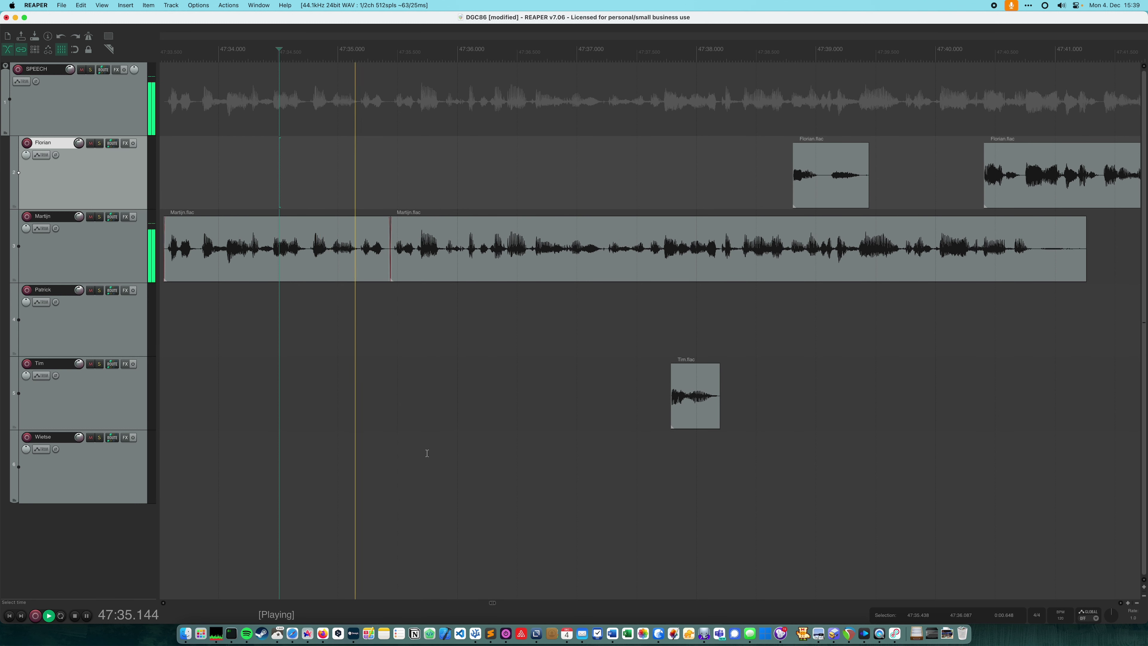
{"action": "key", "text": "space"}
{"action": "key", "text": "ctrl+z"}
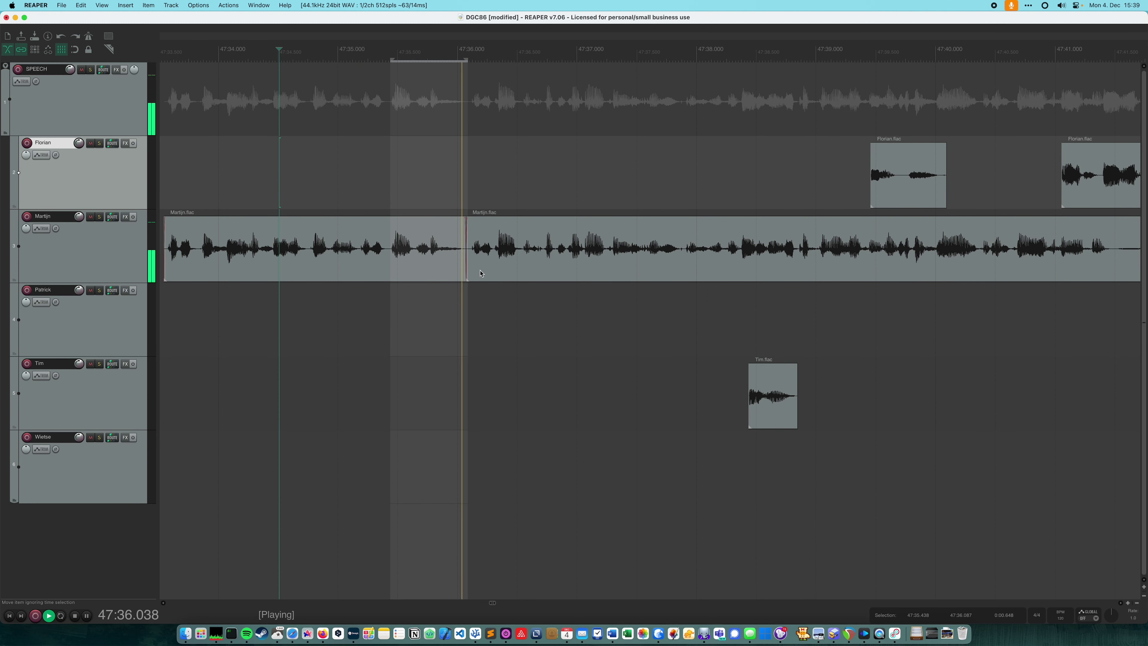
- Cut about 0.86 s of the second speaker's passage from 47:35.44 to 47:36.30 across all tracks and play the join
{"action": "left_click_drag", "start_coordinate": [470, 186], "coordinate": [492, 187]}
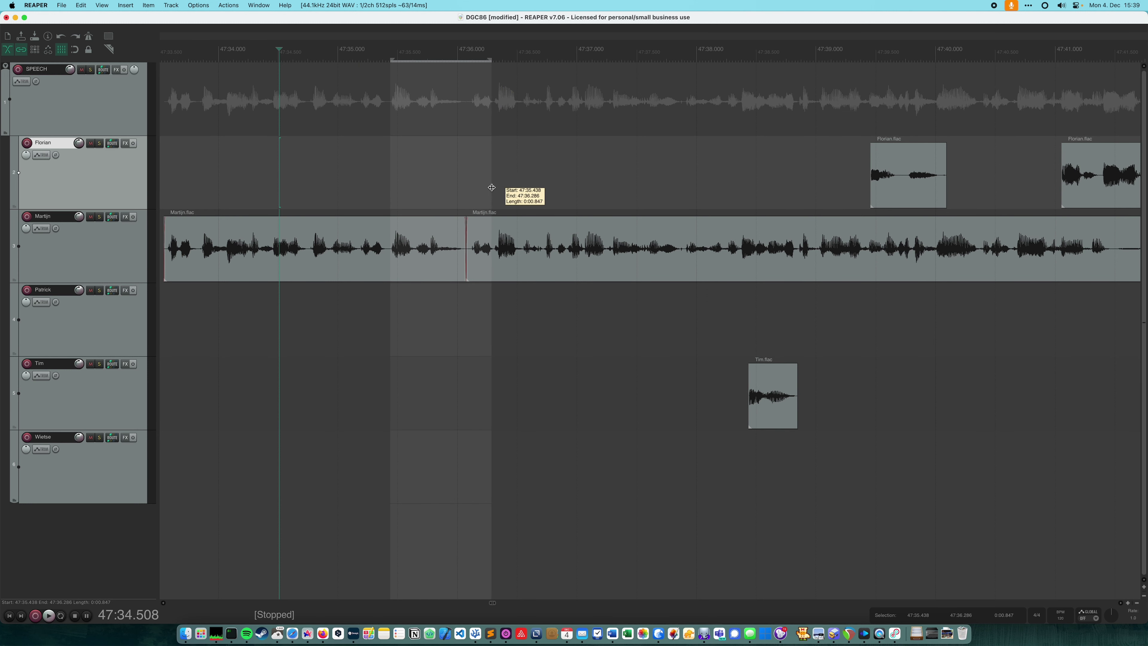
{"action": "key", "text": "ctrl+Delete"}
{"action": "key", "text": "space"}
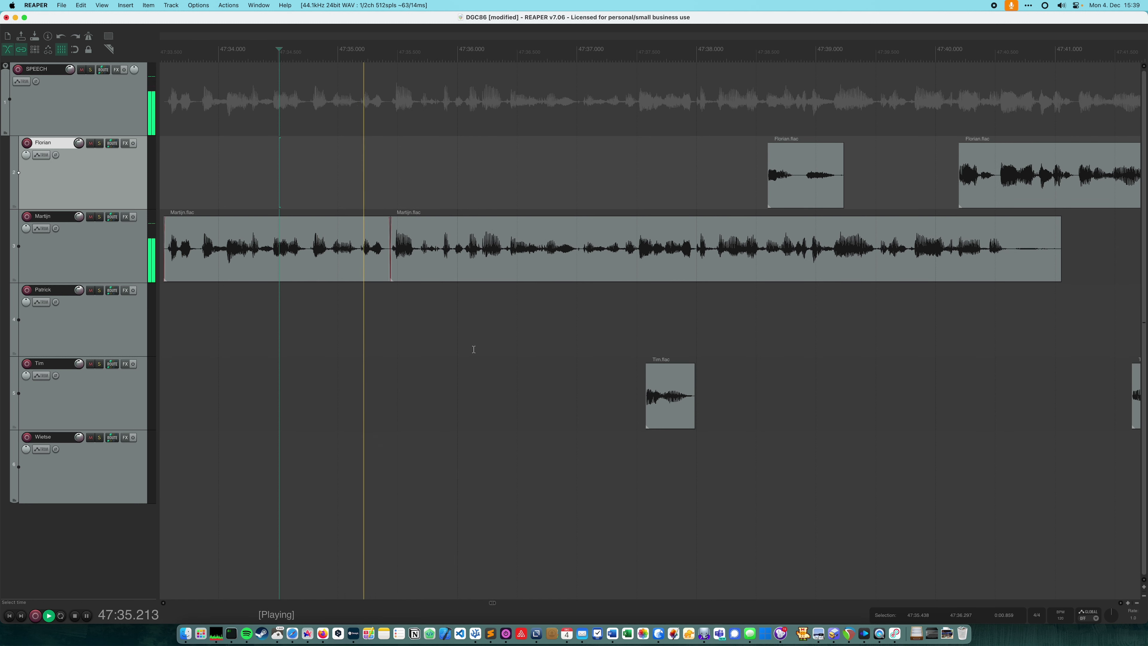
{"action": "key", "text": "space"}
{"action": "key", "text": "space"}
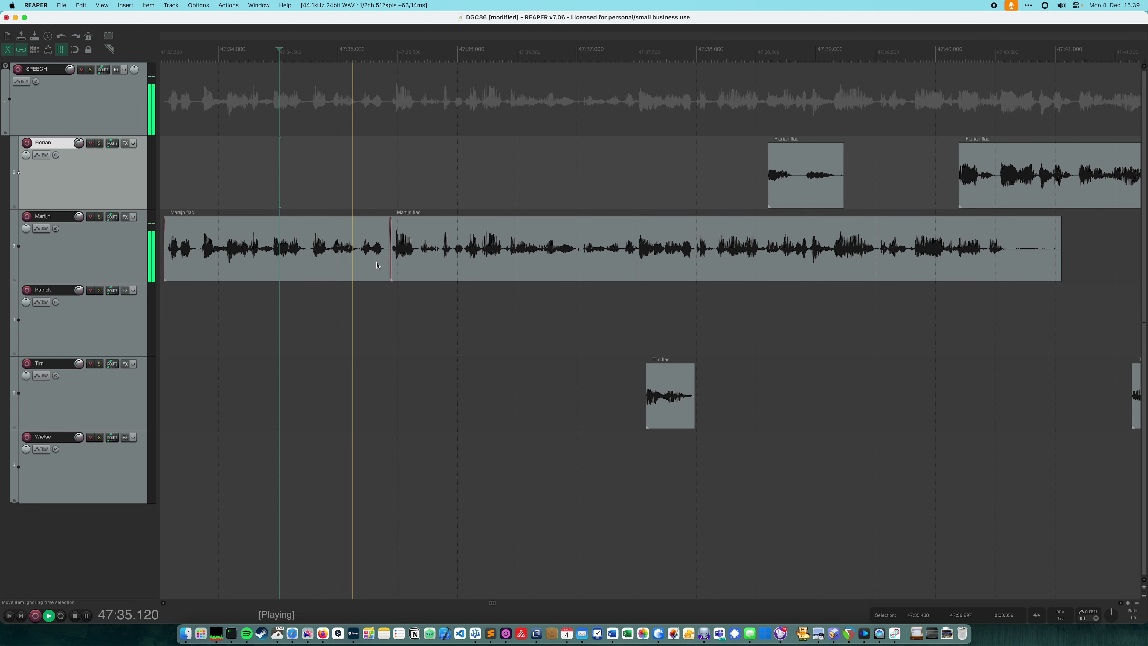
{"action": "scroll", "coordinate": [660, 284], "scroll_direction": "down", "scroll_amount": 3}
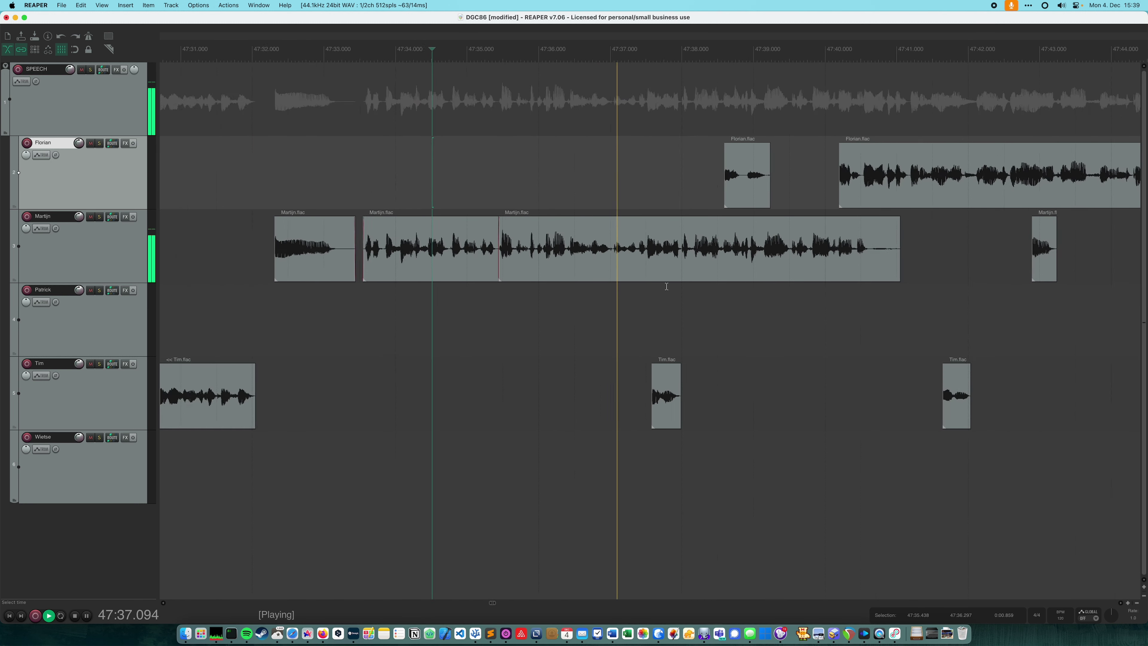
{"action": "scroll", "coordinate": [705, 308], "scroll_direction": "up", "scroll_amount": 3}
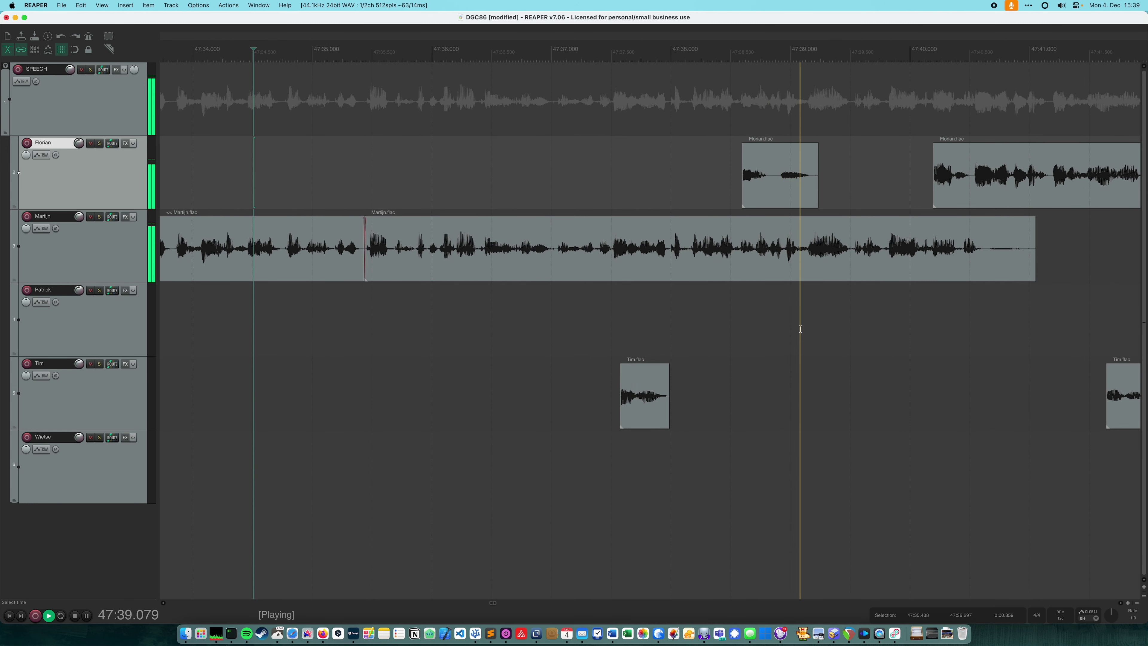
- Delete the first speaker's short interjection at about 47:38.6 and trim the second speaker's quiet passage tail after about 47:40.6
{"action": "left_click", "coordinate": [771, 185]}
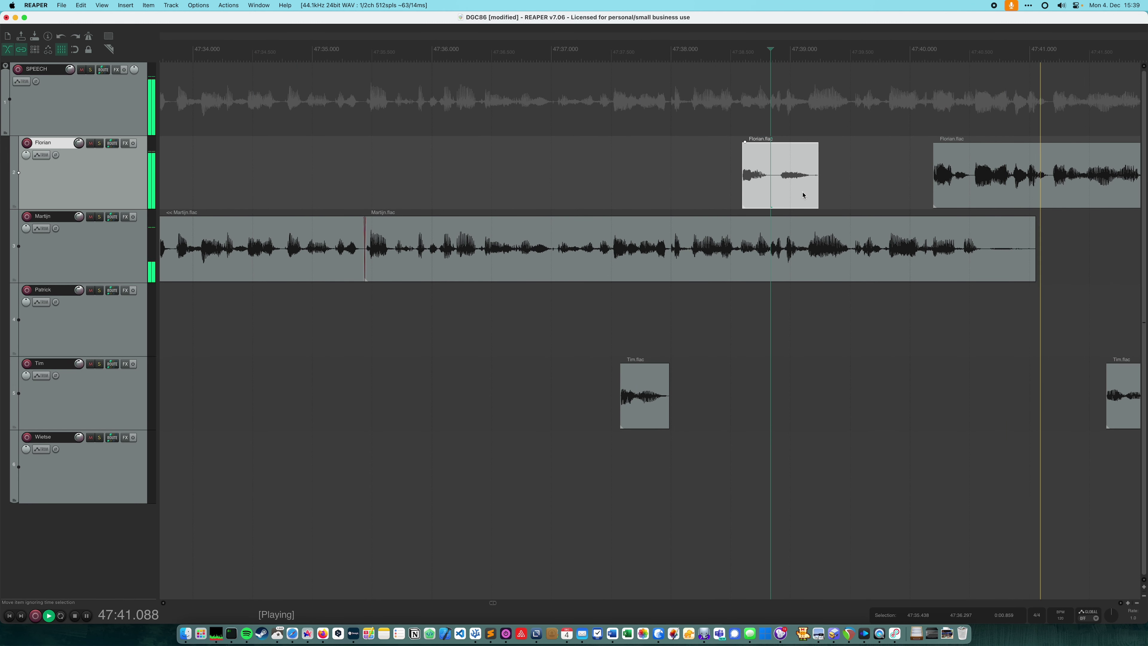
{"action": "key", "text": "Delete"}
{"action": "left_click", "coordinate": [985, 252]}
{"action": "key", "text": "s"}
{"action": "left_click", "coordinate": [999, 232]}
{"action": "key", "text": "Delete"}
- Play the handover and shift the first speaker's passage with all following clips about 0.42 s later, to start at about 47:40.6
{"action": "left_click", "coordinate": [584, 181]}
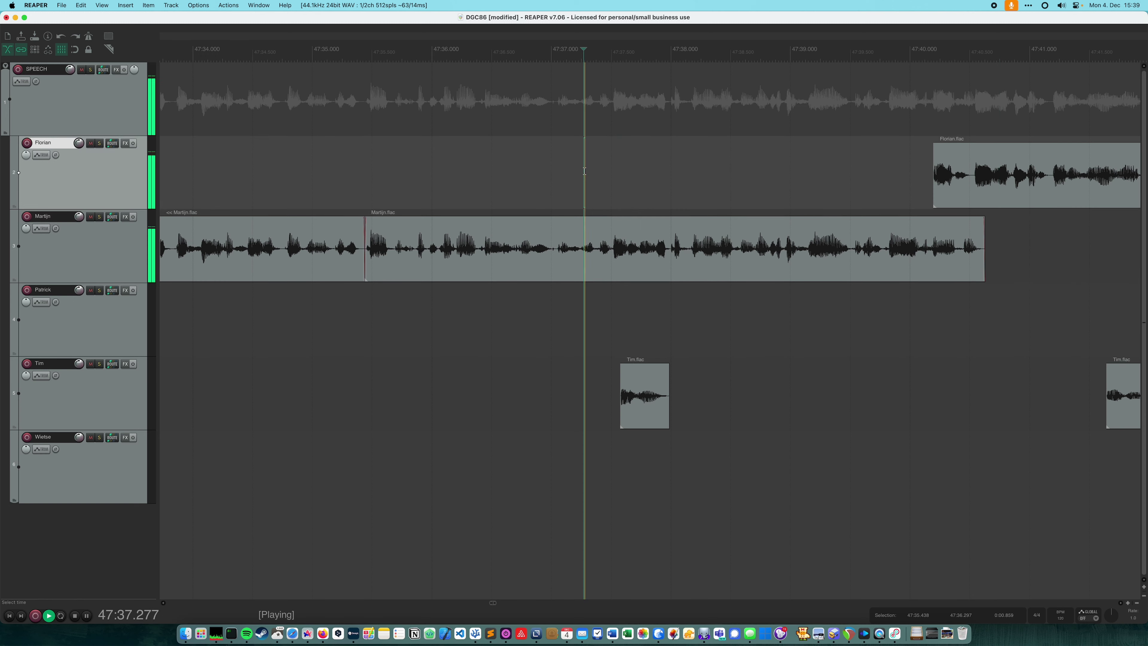
{"action": "scroll", "coordinate": [511, 268], "scroll_direction": "right", "scroll_amount": 3}
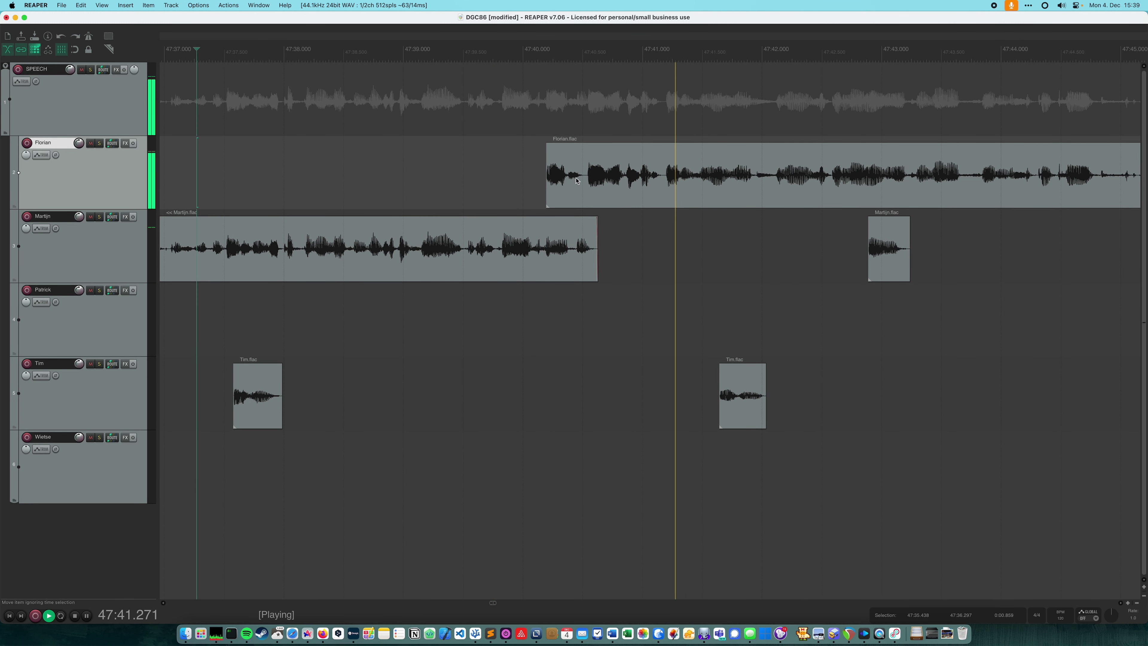
{"action": "left_click_drag", "start_coordinate": [574, 172], "coordinate": [618, 168]}
{"action": "key", "text": "alt+p"}
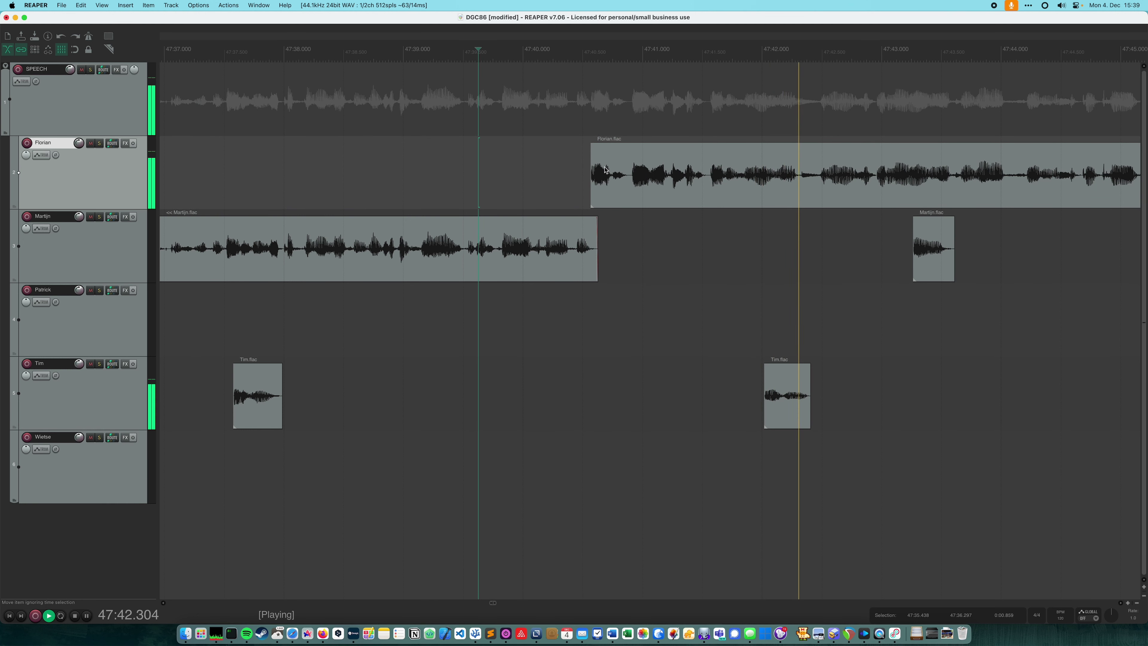
{"action": "left_click_drag", "start_coordinate": [604, 172], "coordinate": [610, 172]}
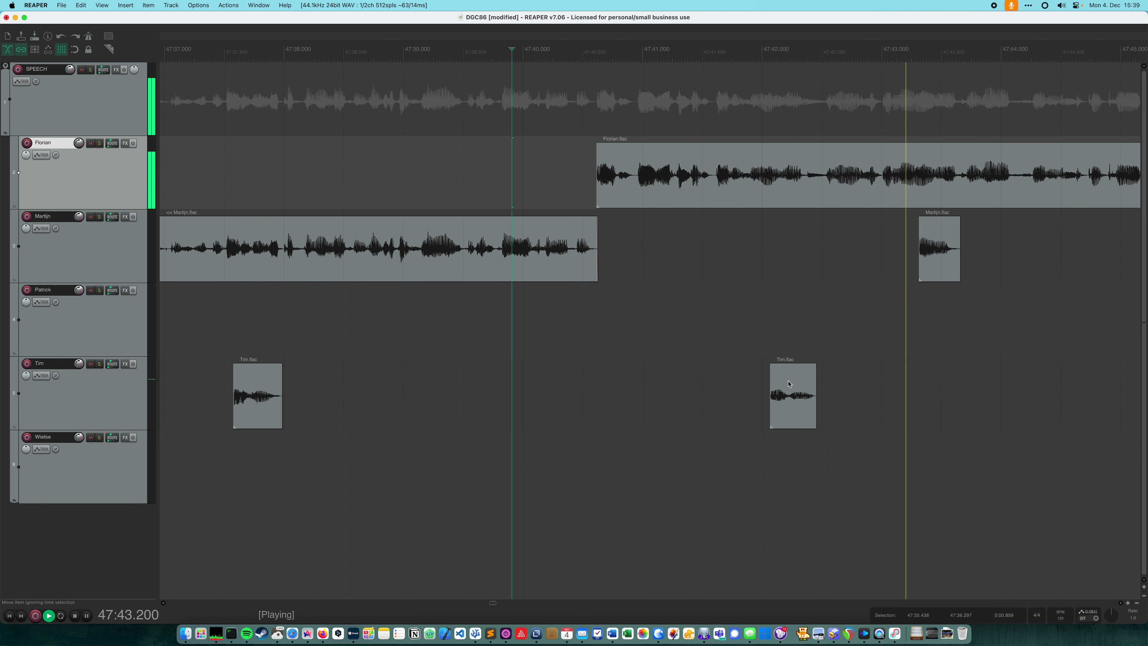
- Move the second speaker's interjection to about 47:42.3 and the fourth speaker's to about 47:42.2, and play the result
{"action": "left_click", "coordinate": [742, 245]}
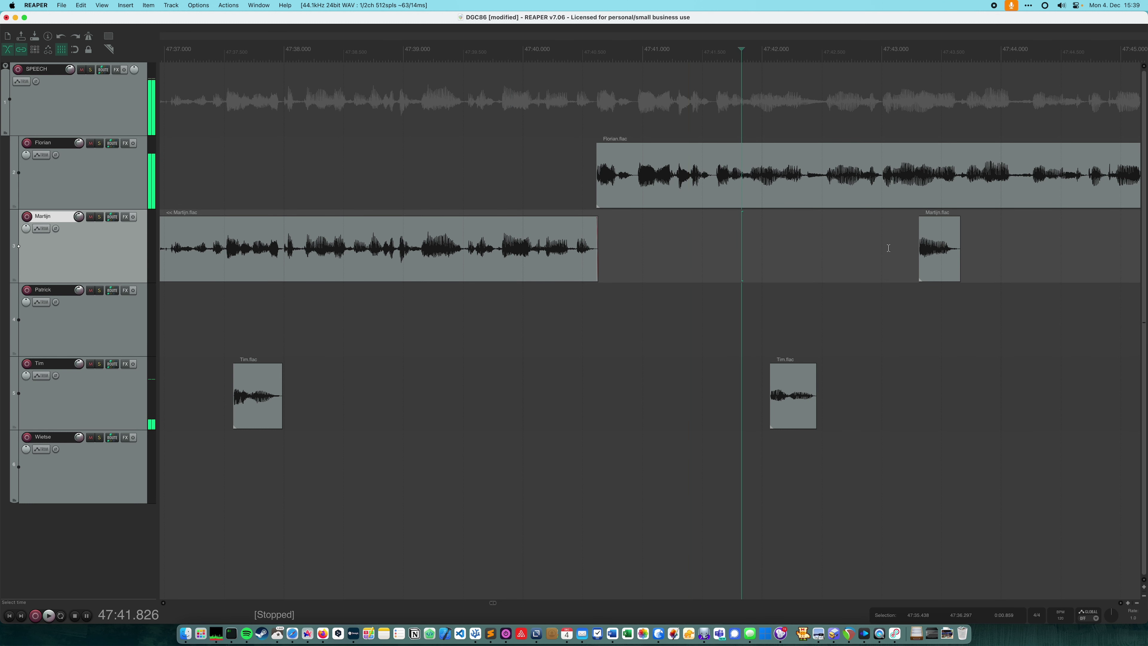
{"action": "left_click_drag", "start_coordinate": [921, 248], "coordinate": [800, 248]}
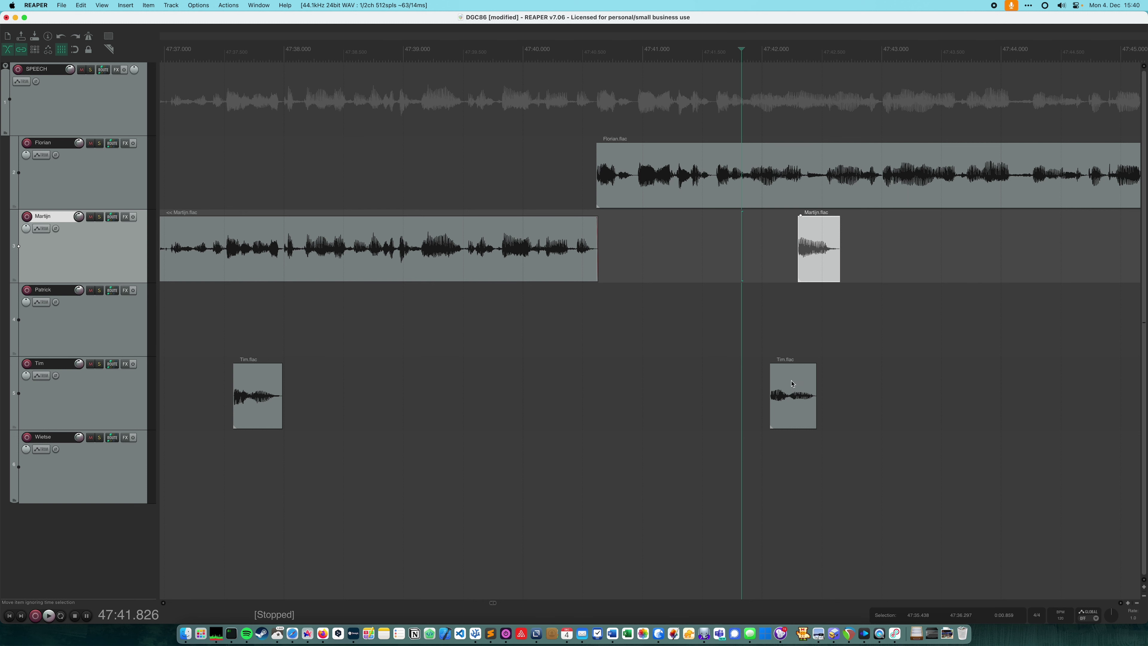
{"action": "left_click_drag", "start_coordinate": [790, 381], "coordinate": [809, 382]}
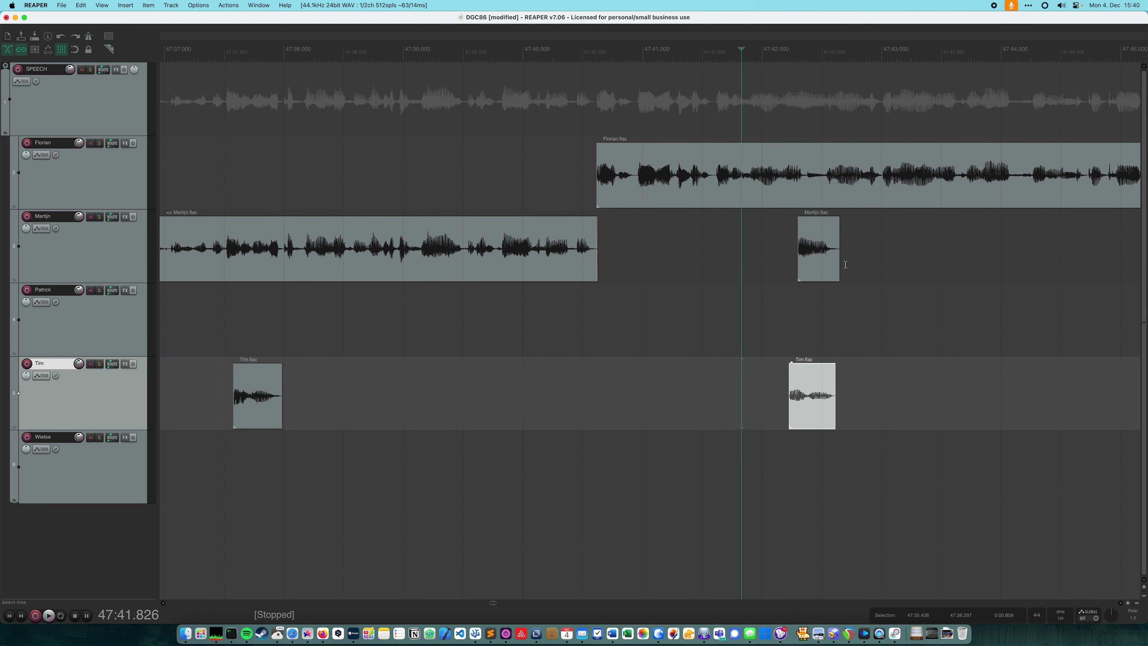
{"action": "left_click", "coordinate": [665, 243]}
{"action": "key", "text": "space"}
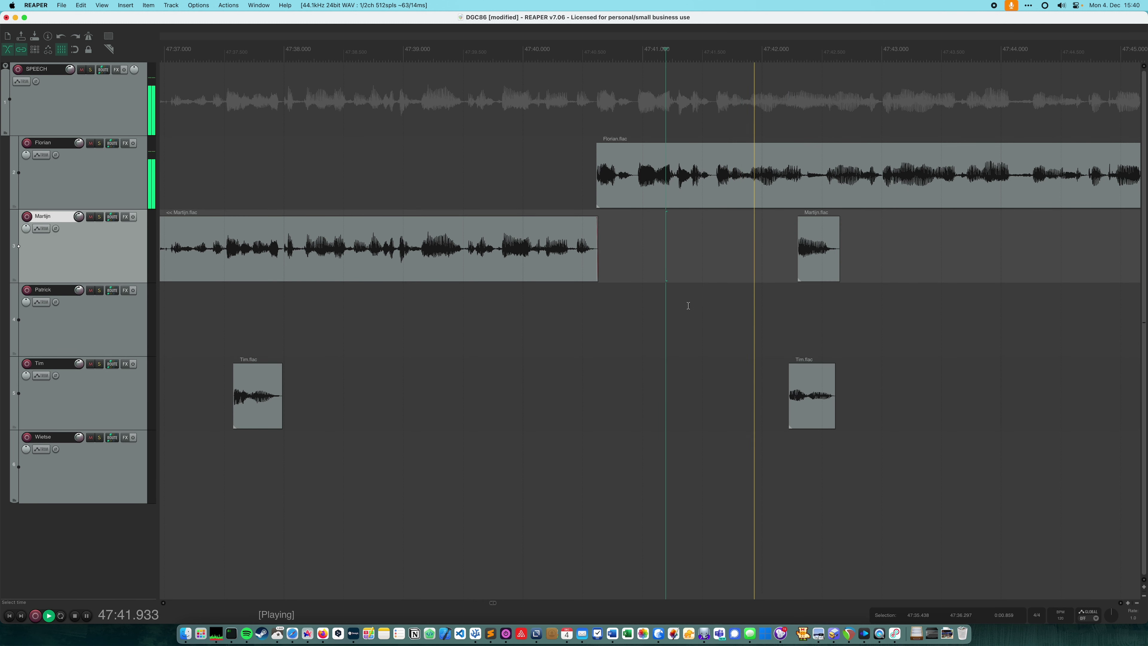
{"action": "key", "text": "Left"}
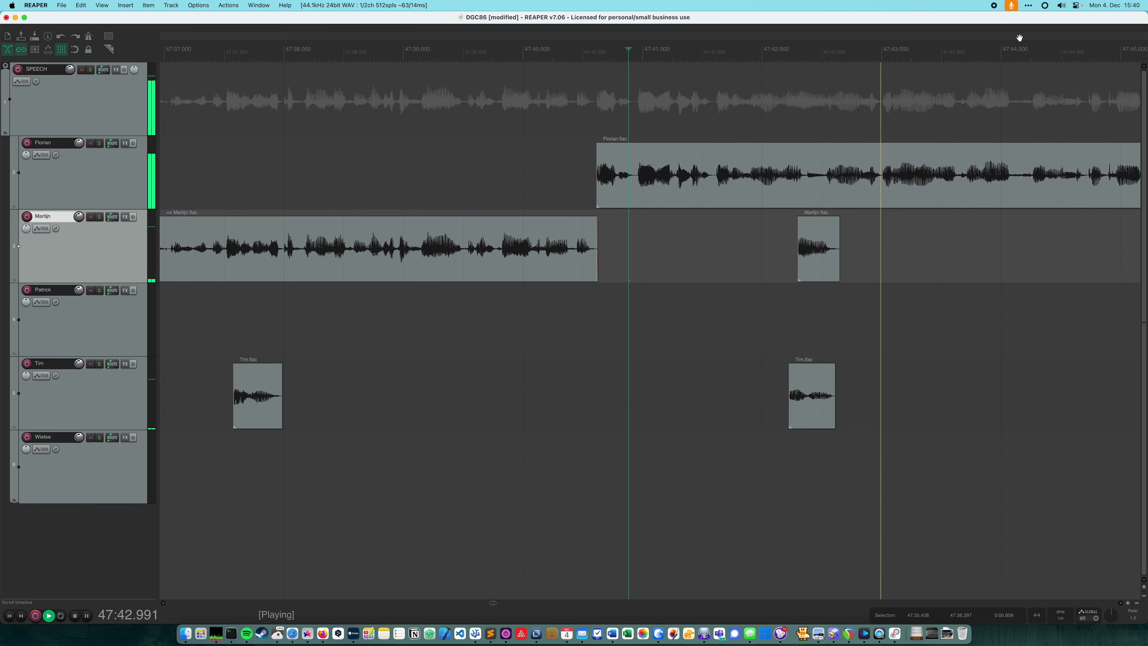
- Split the fourth speaker's interjection at about 47:47.6, delete its quiet lead-in, and replay the passage from about 47:45.8
{"action": "left_click_drag", "start_coordinate": [1015, 42], "coordinate": [669, 123]}
{"action": "scroll", "coordinate": [688, 371], "scroll_direction": "down", "scroll_amount": 3}
{"action": "scroll", "coordinate": [711, 366], "scroll_direction": "down", "scroll_amount": 1}
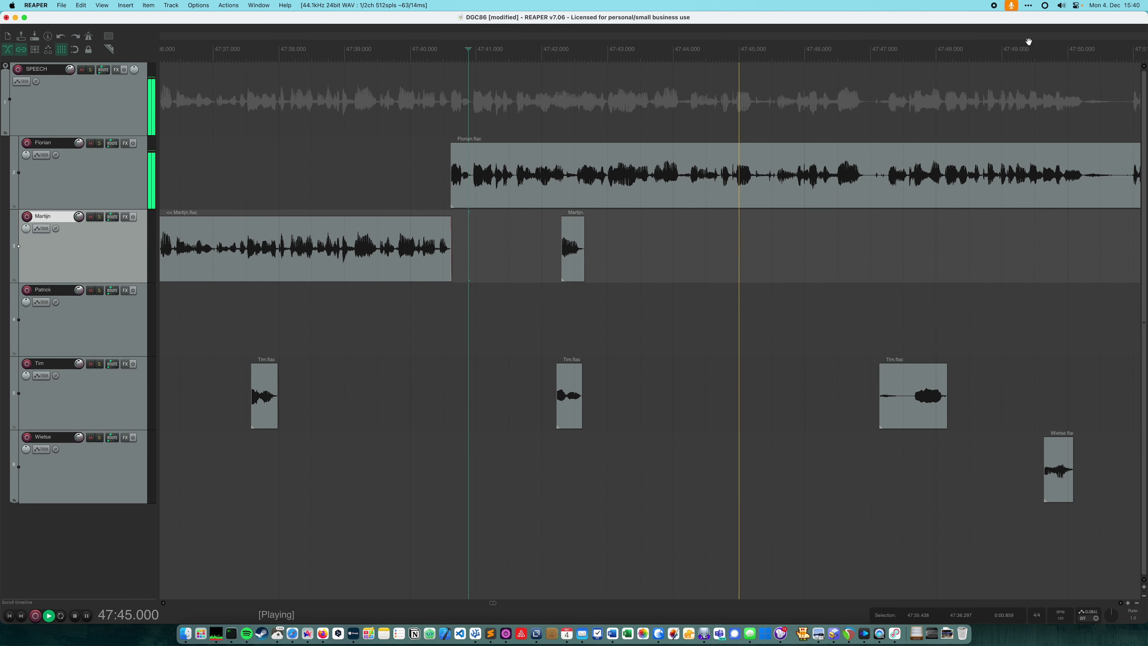
{"action": "scroll", "coordinate": [541, 336], "scroll_direction": "right", "scroll_amount": 5}
{"action": "scroll", "coordinate": [564, 297], "scroll_direction": "up", "scroll_amount": 3}
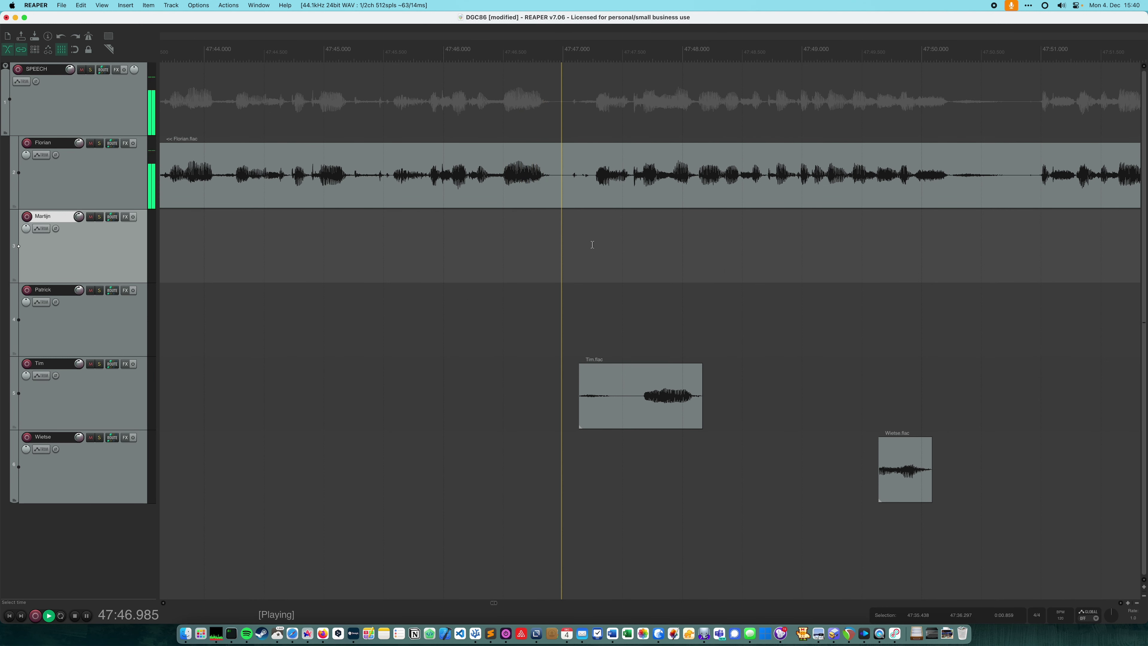
{"action": "left_click", "coordinate": [635, 372]}
{"action": "key", "text": "s"}
{"action": "left_click", "coordinate": [606, 373]}
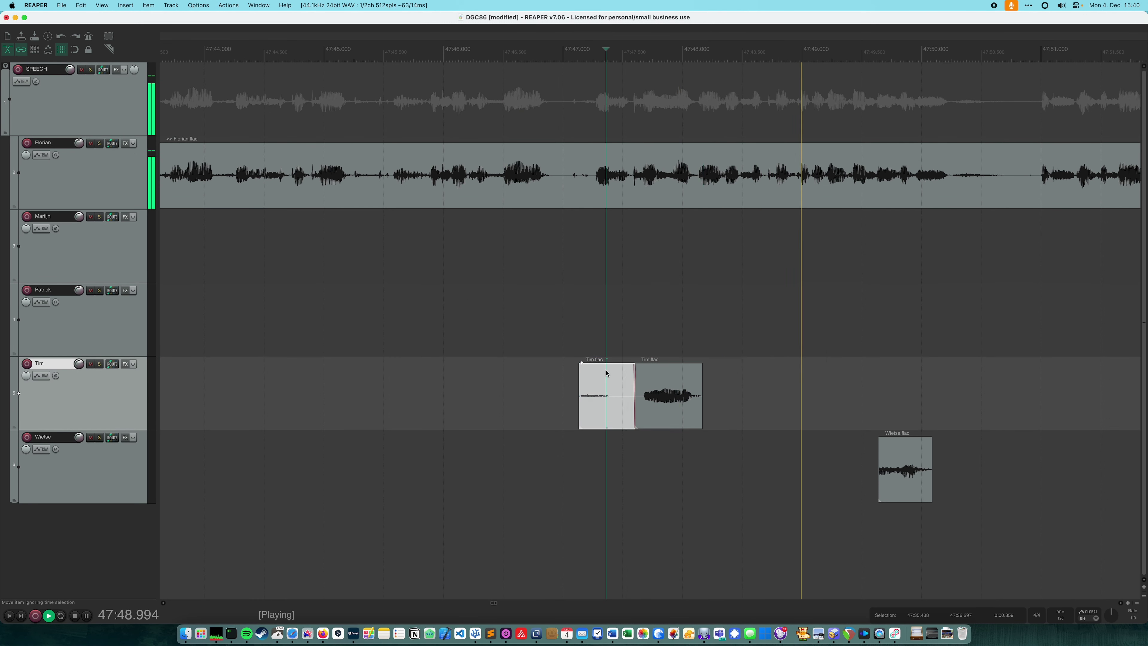
{"action": "key", "text": "Delete"}
{"action": "left_click", "coordinate": [420, 253]}
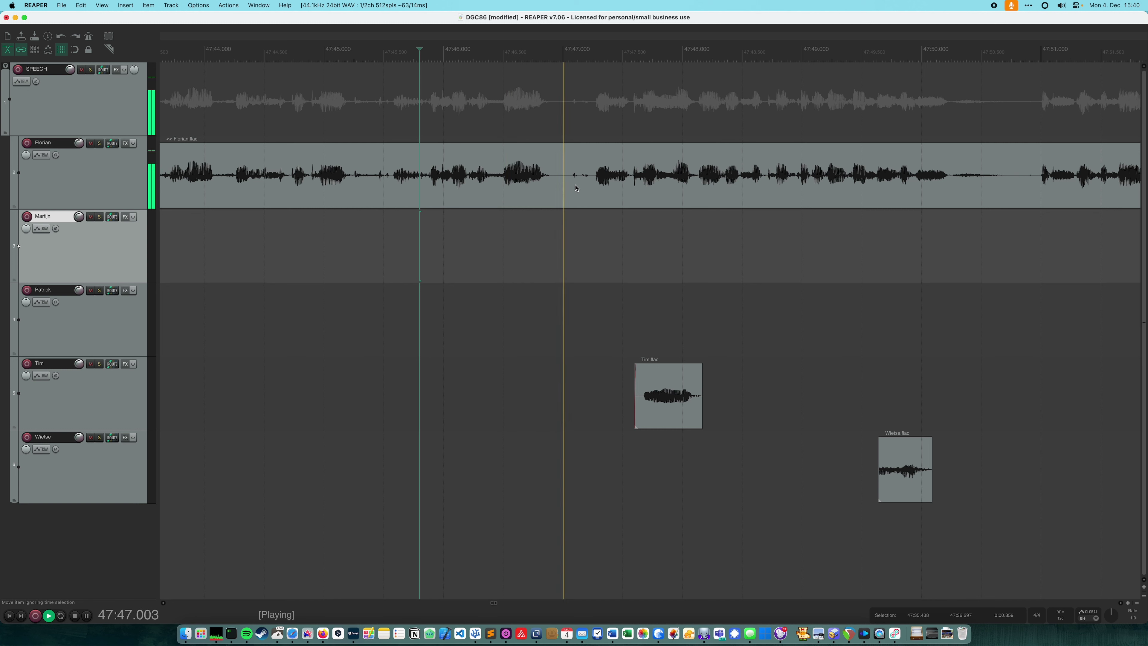
- Cut out the first speaker's small noise between about 47:47.04 and 47:47.24 and remove about 0.08 s of the gap from all tracks
{"action": "key", "text": "space"}
{"action": "left_click", "coordinate": [567, 178]}
{"action": "key", "text": "s"}
{"action": "left_click", "coordinate": [592, 178]}
{"action": "key", "text": "s"}
{"action": "left_click", "coordinate": [579, 177]}
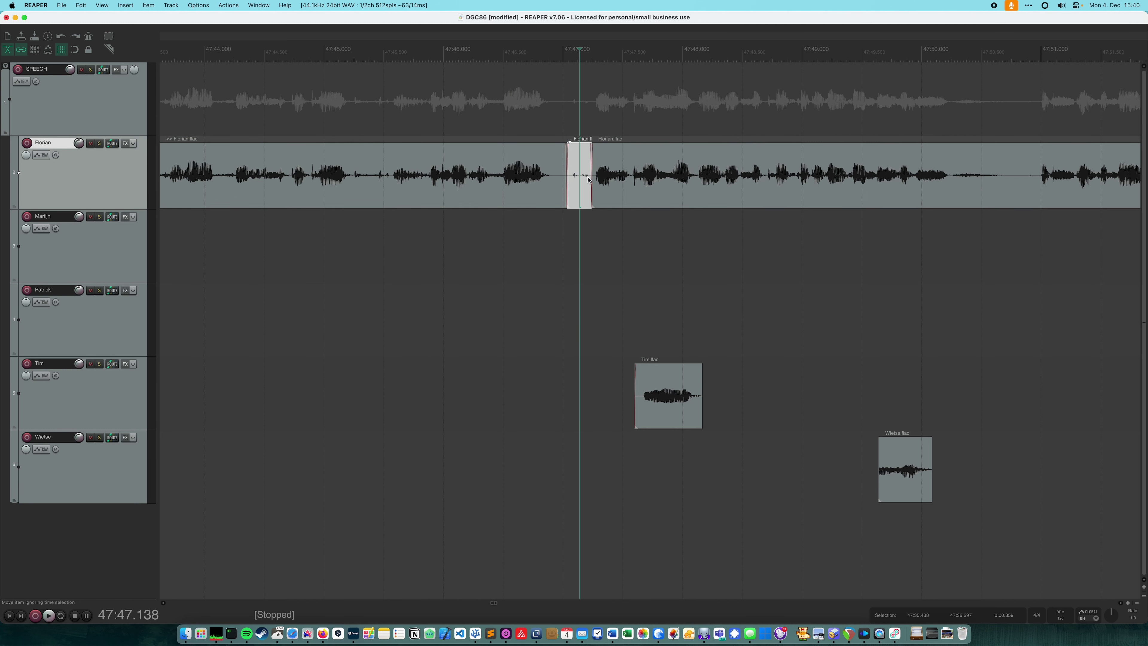
{"action": "left_click_drag", "start_coordinate": [576, 131], "coordinate": [584, 130]}
{"action": "key", "text": "Delete"}
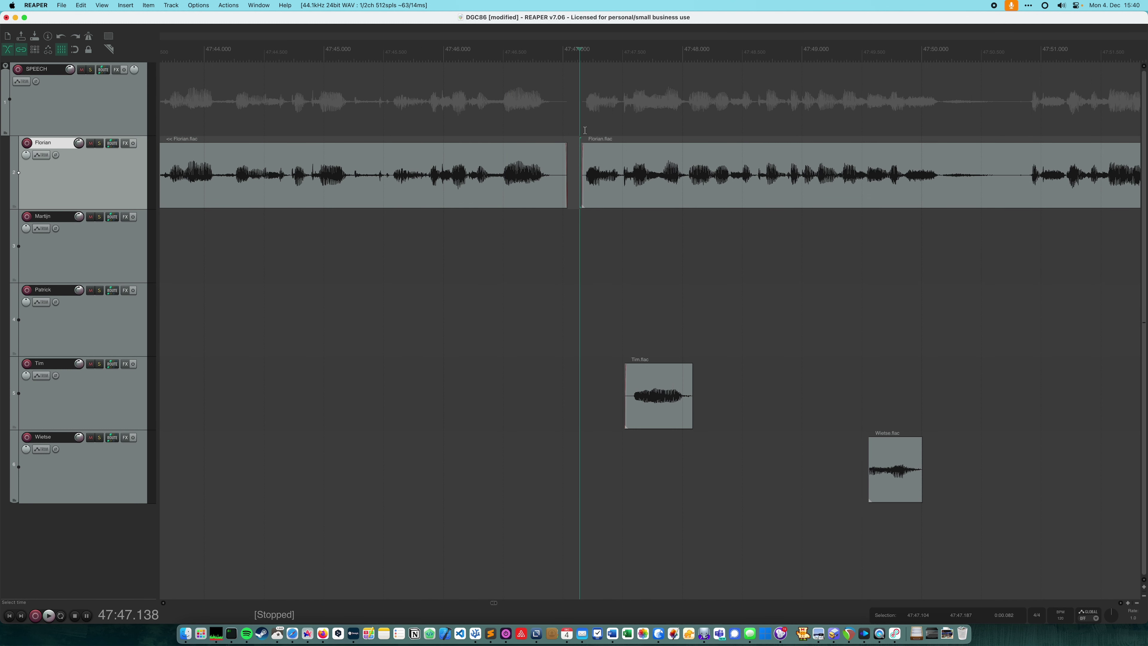
- Play the transition from about 47:45.3 and delete the first speaker's audio between about 47:47.15 and 47:47.49
{"action": "key", "text": "space"}
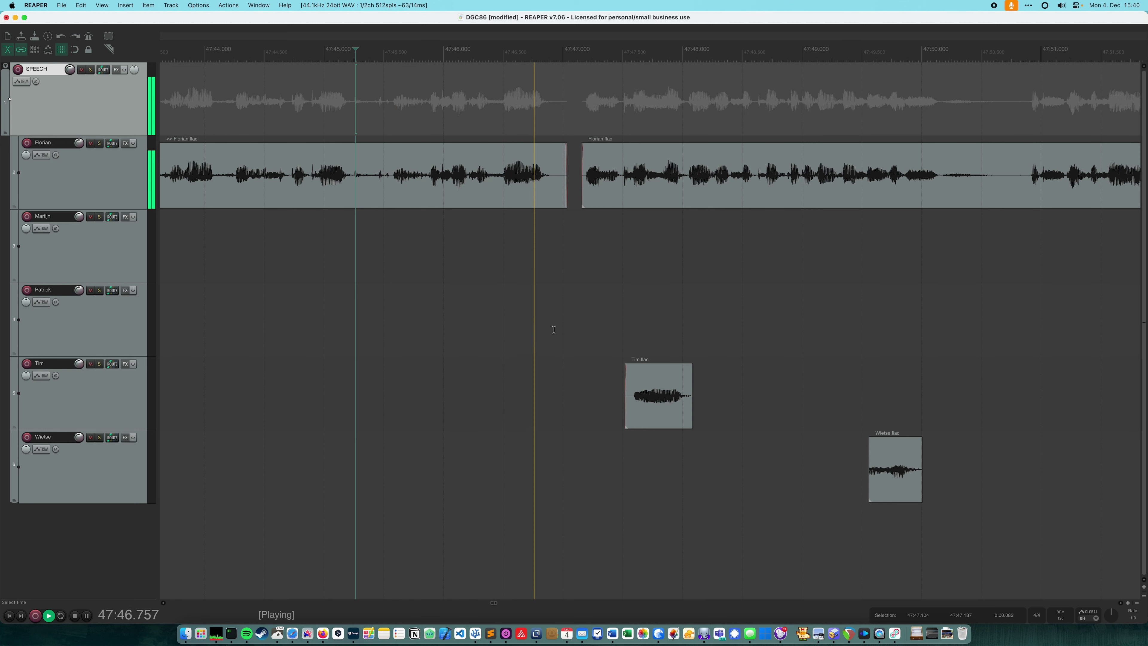
{"action": "key", "text": "space"}
{"action": "key", "text": "space"}
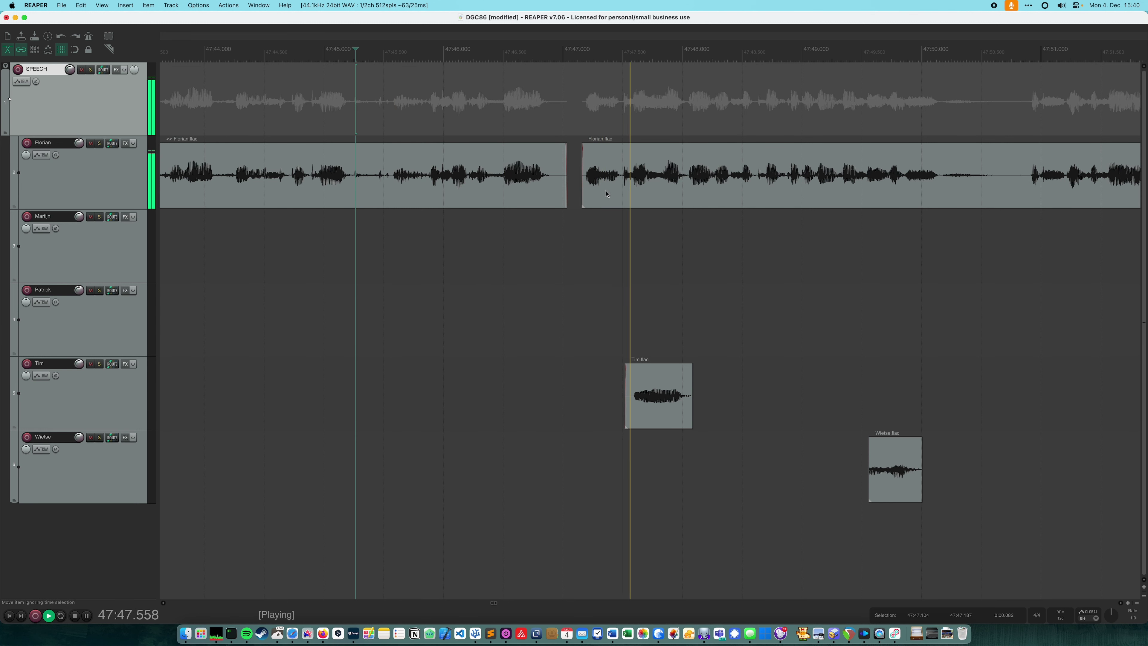
{"action": "key", "text": "space"}
{"action": "key", "text": "space"}
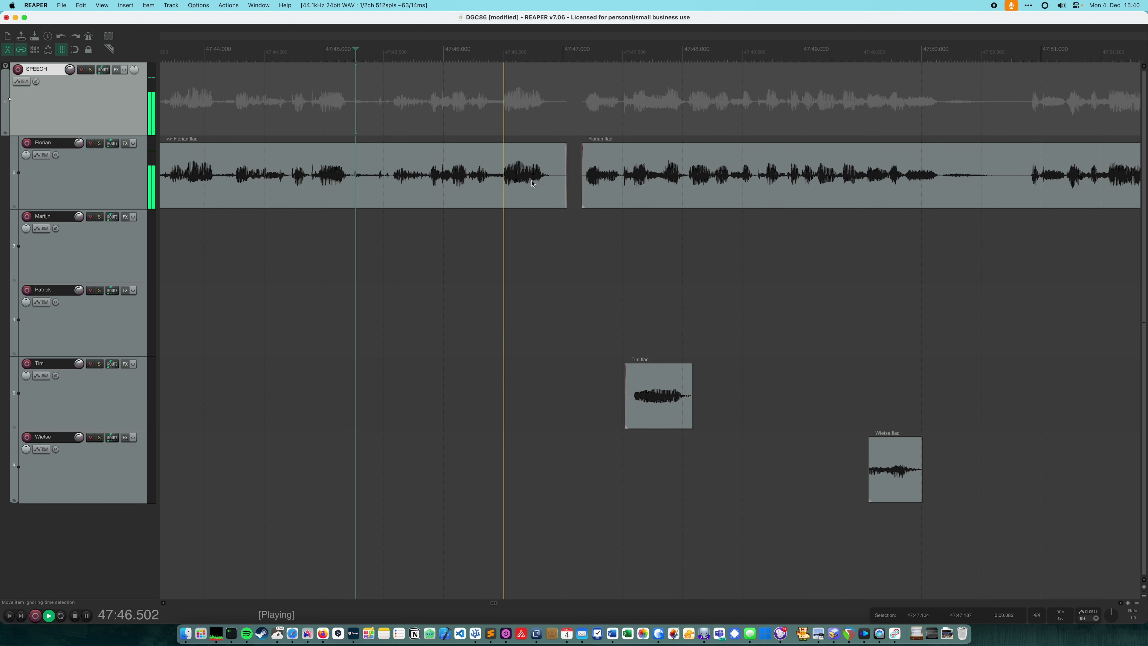
{"action": "key", "text": "space"}
{"action": "left_click", "coordinate": [625, 189]}
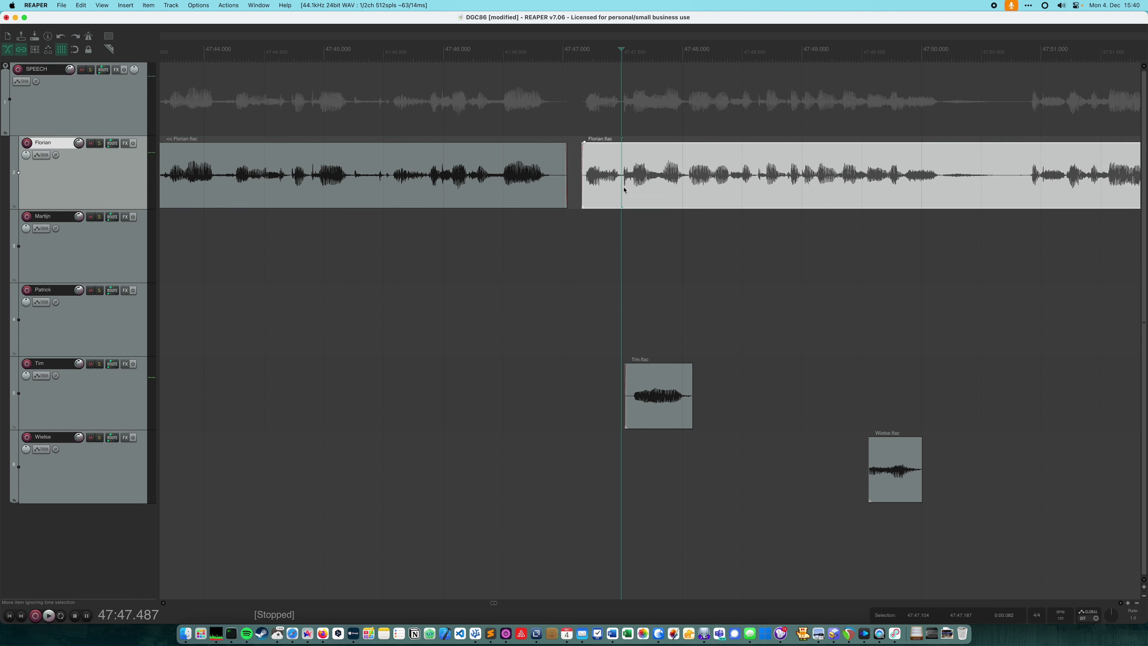
{"action": "key", "text": "s"}
{"action": "left_click", "coordinate": [602, 186]}
{"action": "key", "text": "Delete"}
- Remove 47:46.931 to 47:47.314 from all tracks, shift the following clips about 0.11 s earlier, and play from about 47:45.7
{"action": "mouse_move", "coordinate": [551, 129]}
{"action": "left_mouse_down"}
{"action": "mouse_move", "coordinate": [600, 135]}
{"action": "mouse_move", "coordinate": [555, 119]}
{"action": "left_mouse_up"}
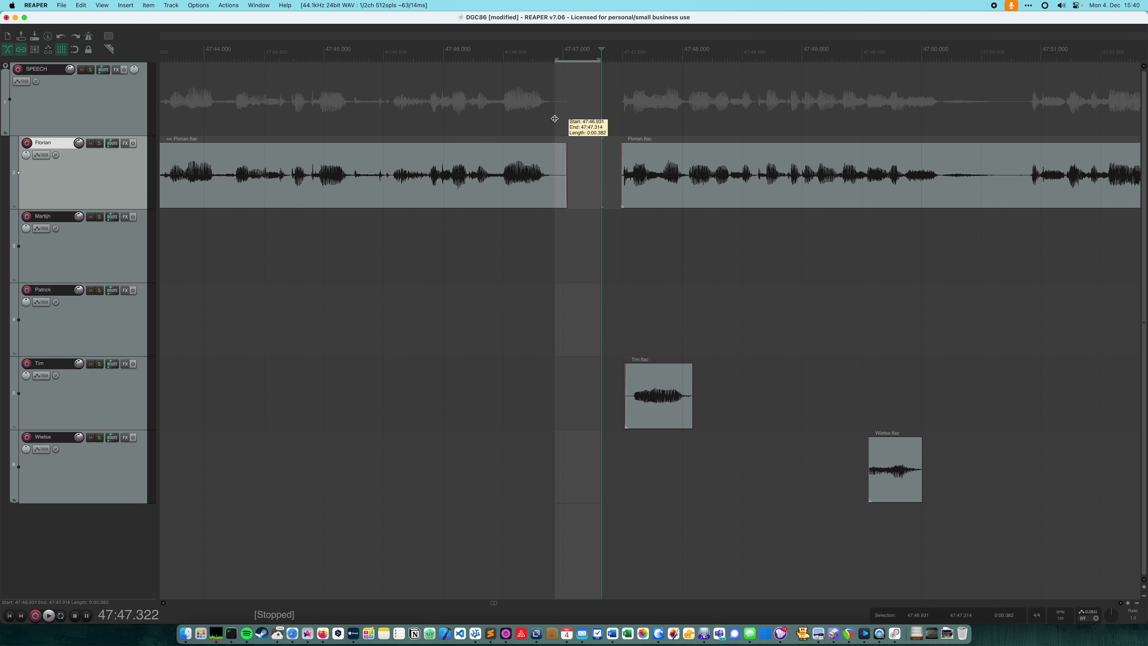
{"action": "key", "text": "ctrl+Delete"}
{"action": "left_click_drag", "start_coordinate": [616, 188], "coordinate": [602, 187]}
{"action": "left_click", "coordinate": [405, 121]}
{"action": "key", "text": "space"}
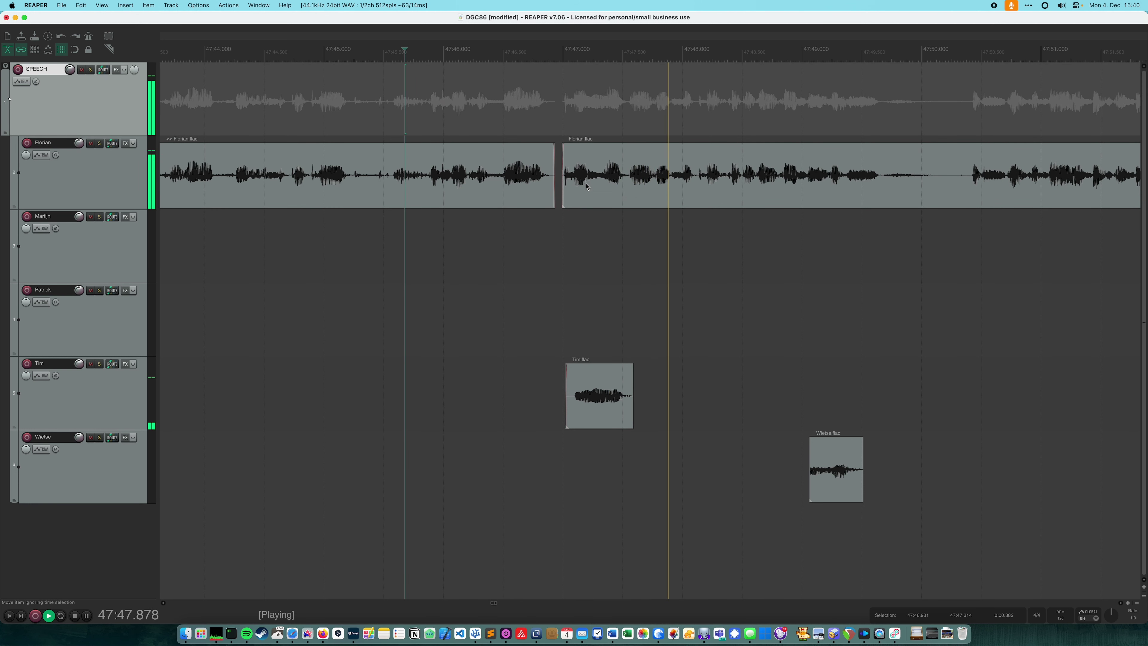
- Move the clips after the gap about 0.37 s later and trim the start of the first speaker's clip to 47:47.209
{"action": "mouse_move", "coordinate": [584, 177]}
{"action": "left_mouse_down"}
{"action": "mouse_move", "coordinate": [629, 176]}
{"action": "mouse_move", "coordinate": [558, 188]}
{"action": "mouse_move", "coordinate": [570, 187]}
{"action": "left_mouse_up"}
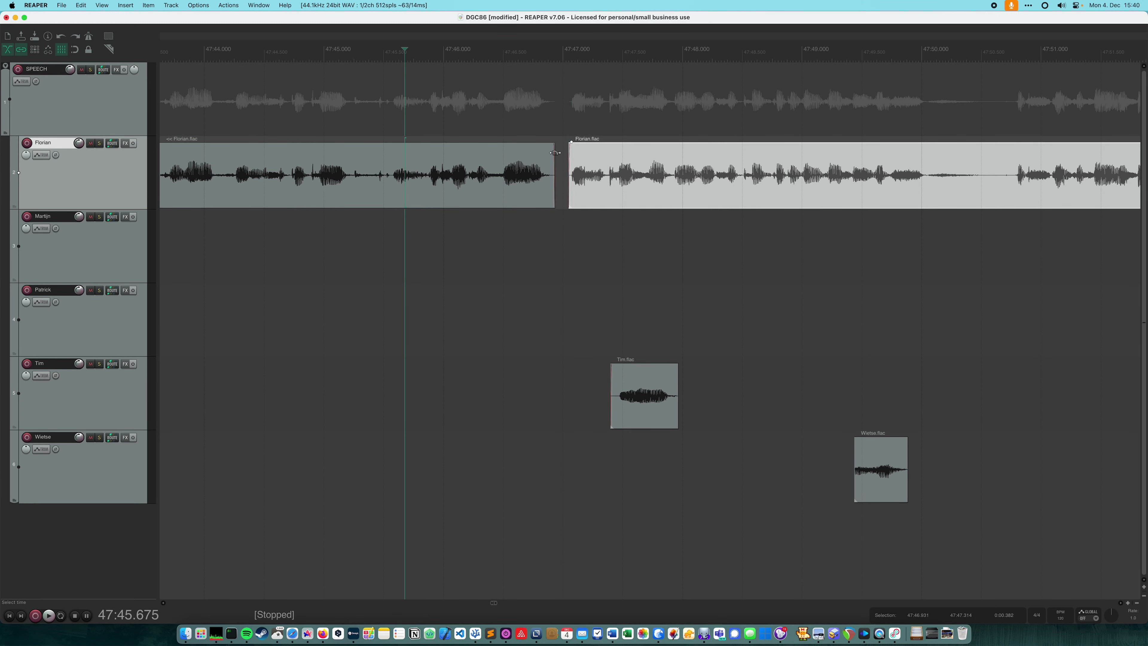
{"action": "left_click", "coordinate": [537, 127]}
{"action": "key", "text": "space"}
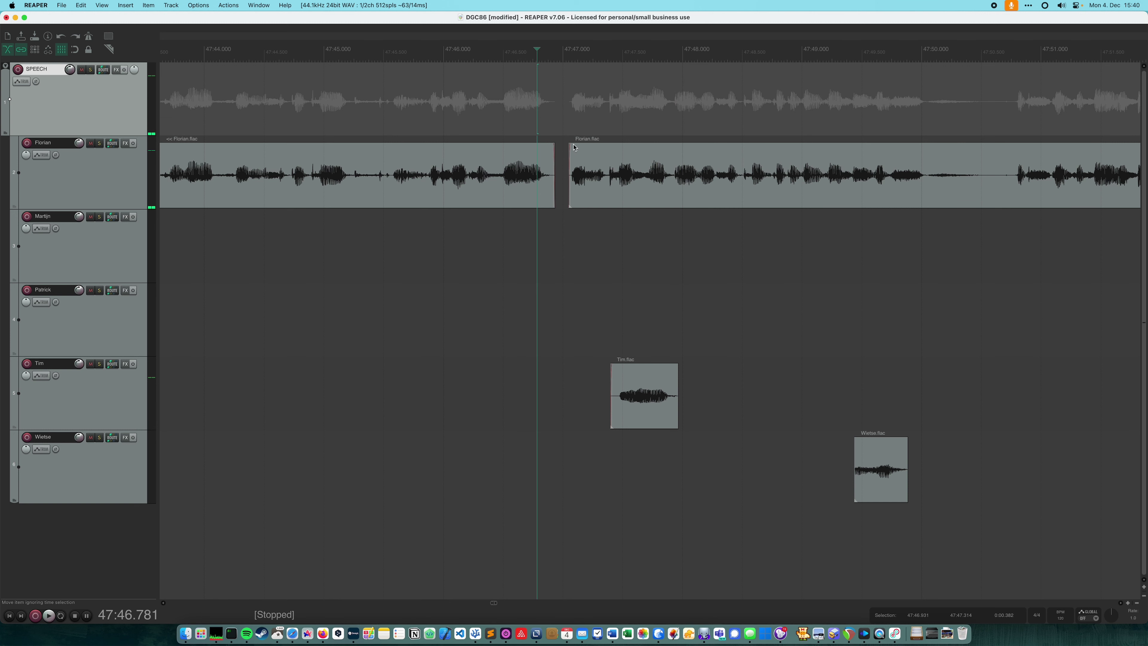
{"action": "key", "text": "space"}
{"action": "left_click_drag", "start_coordinate": [570, 160], "coordinate": [589, 163]}
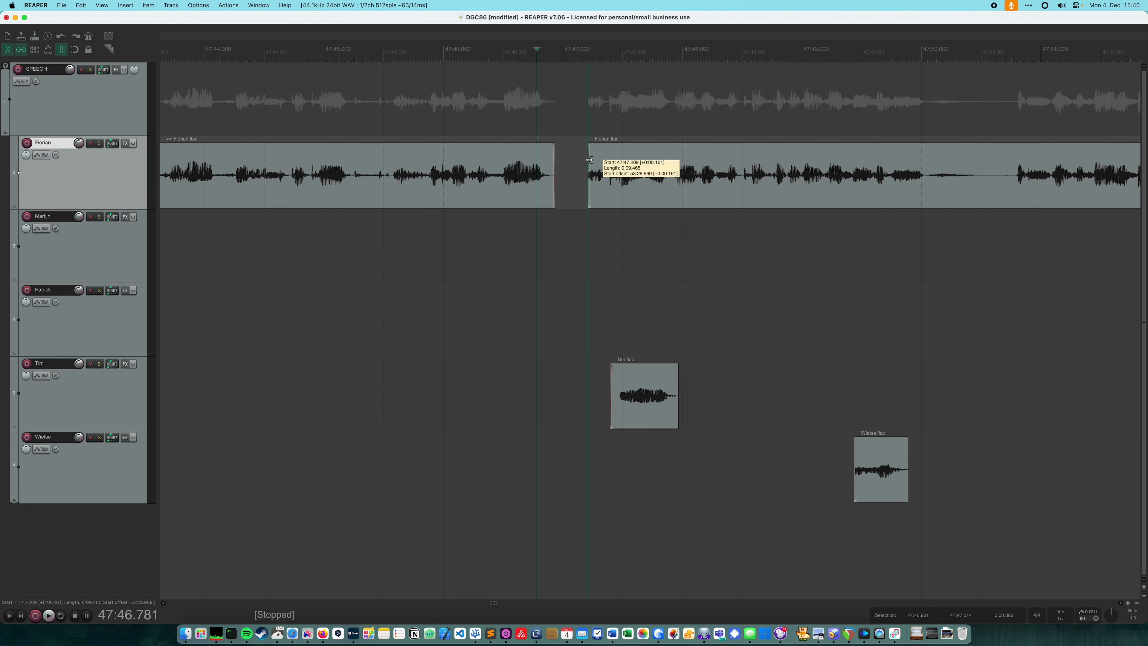
{"action": "key", "text": "space"}
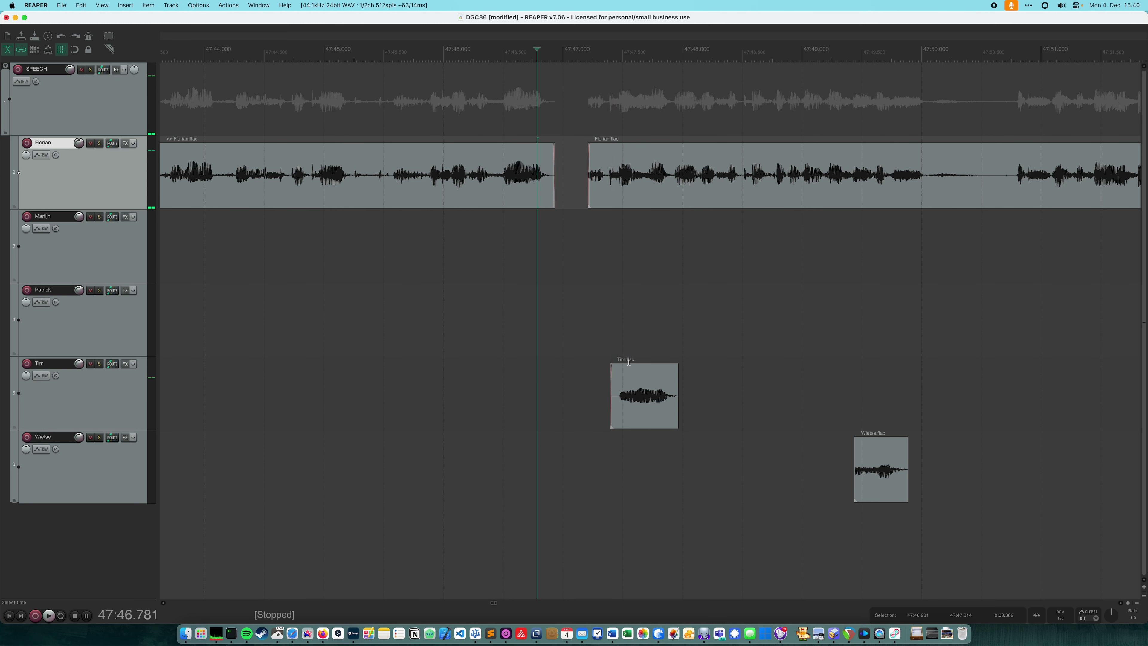
- Replay the transition and extend the start of the first speaker's clip slightly, to about 47:47.20
{"action": "left_click", "coordinate": [516, 126]}
{"action": "key", "text": "space"}
{"action": "key", "text": "space"}
{"action": "mouse_move", "coordinate": [587, 189]}
{"action": "left_mouse_down"}
{"action": "mouse_move", "coordinate": [576, 186]}
{"action": "mouse_move", "coordinate": [586, 187]}
{"action": "left_mouse_up"}
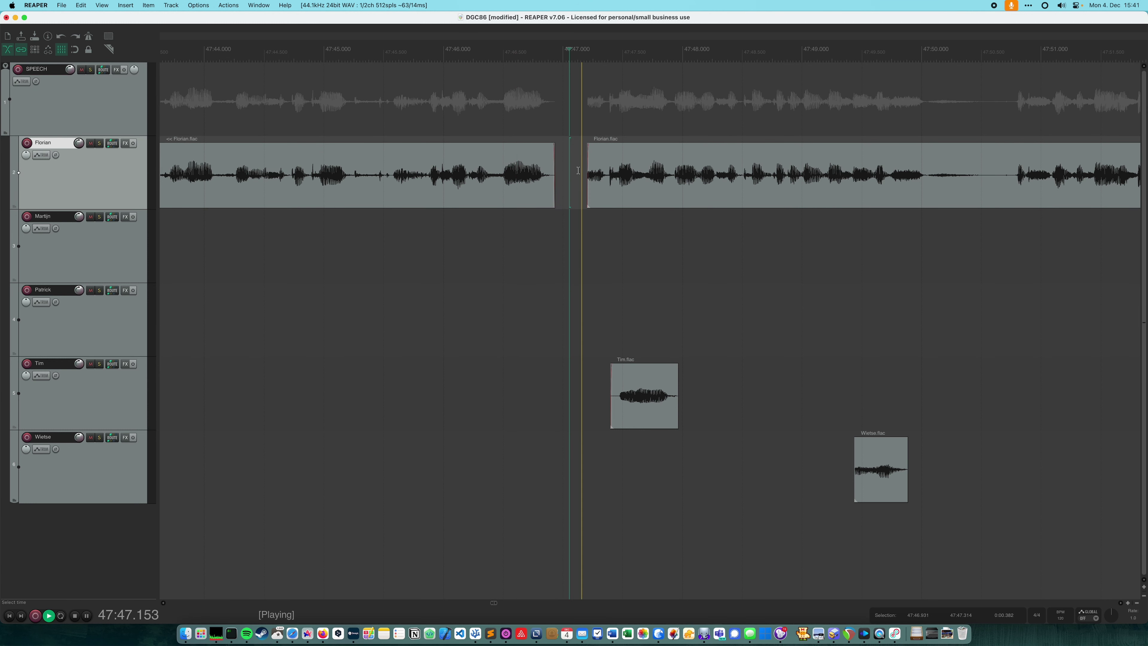
{"action": "scroll", "coordinate": [578, 170], "scroll_direction": "up", "scroll_amount": 6}
{"action": "left_click", "coordinate": [512, 142]}
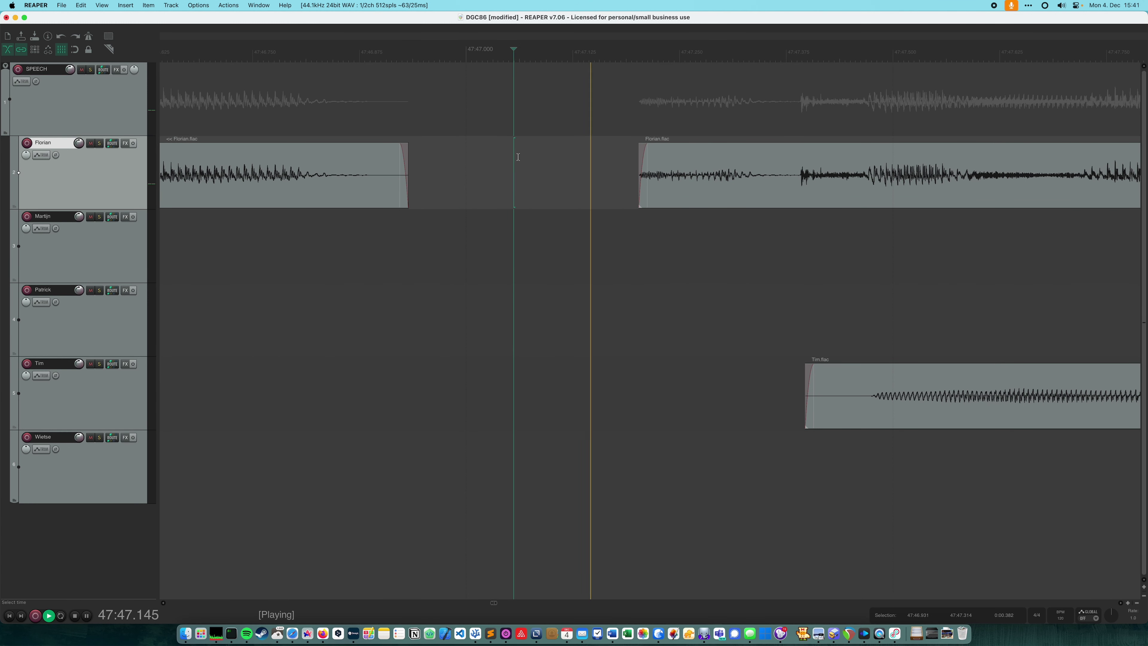
{"action": "key", "text": "space"}
- Remove about 0.19 s and 0.08 s of the first speaker's gap near 47:47 from all tracks, and replay from about 47:45.8
{"action": "scroll", "coordinate": [518, 157], "scroll_direction": "down", "scroll_amount": 3}
{"action": "left_click_drag", "start_coordinate": [475, 135], "coordinate": [562, 135]}
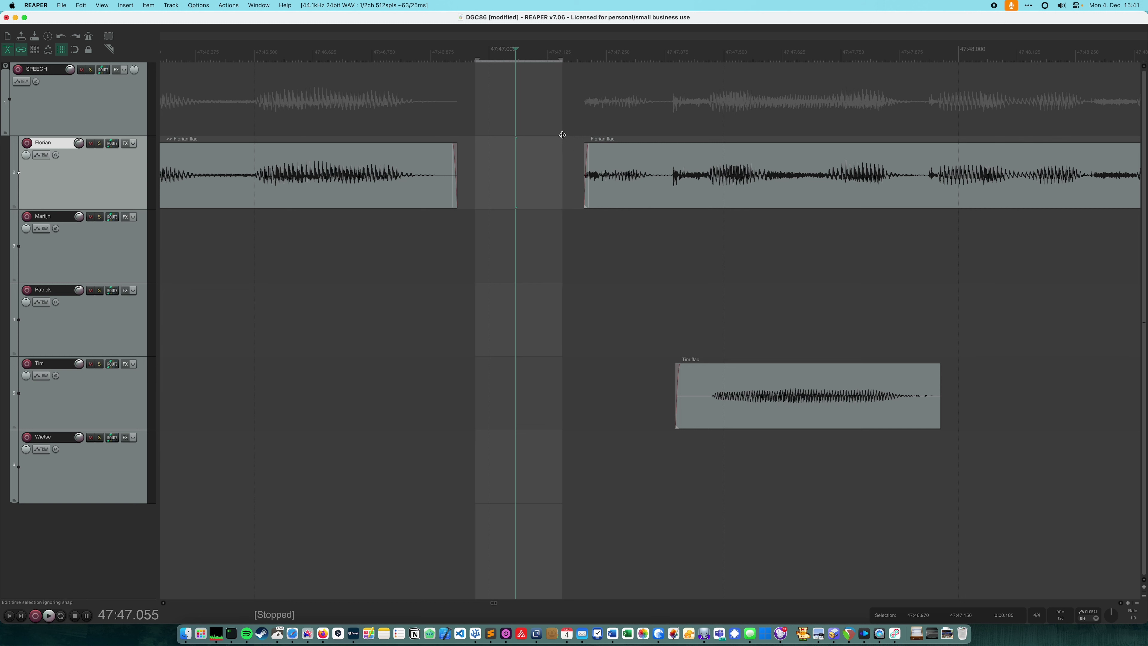
{"action": "key", "text": "super+Delete"}
{"action": "left_click_drag", "start_coordinate": [445, 142], "coordinate": [482, 143]}
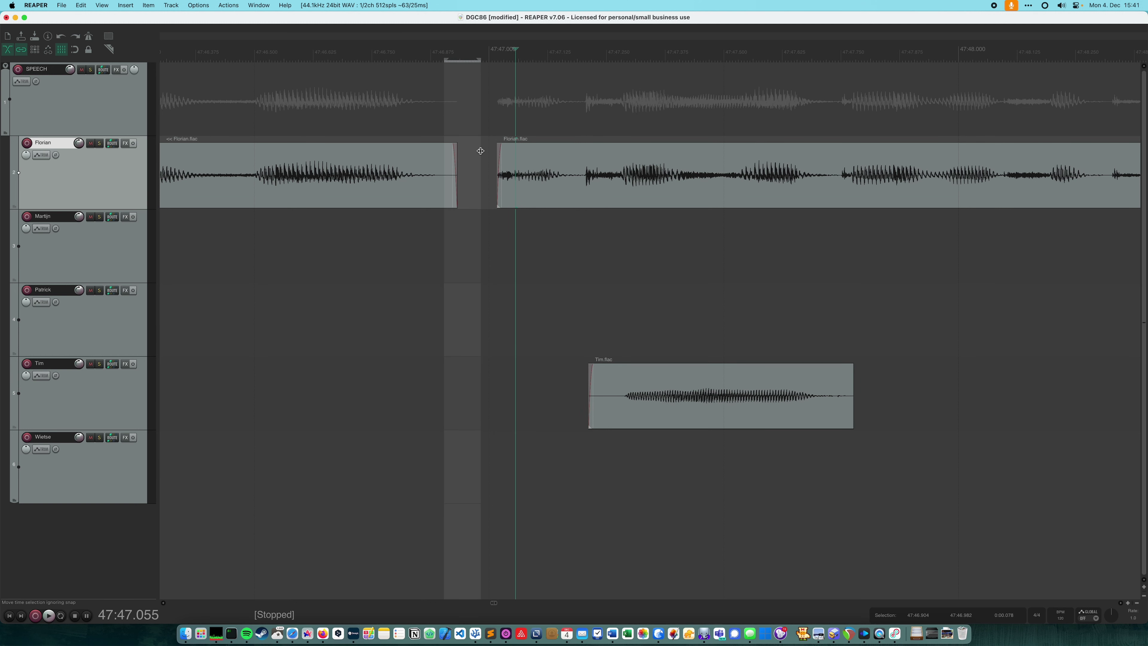
{"action": "scroll", "coordinate": [482, 142], "scroll_direction": "down", "scroll_amount": 4}
{"action": "key", "text": "space"}
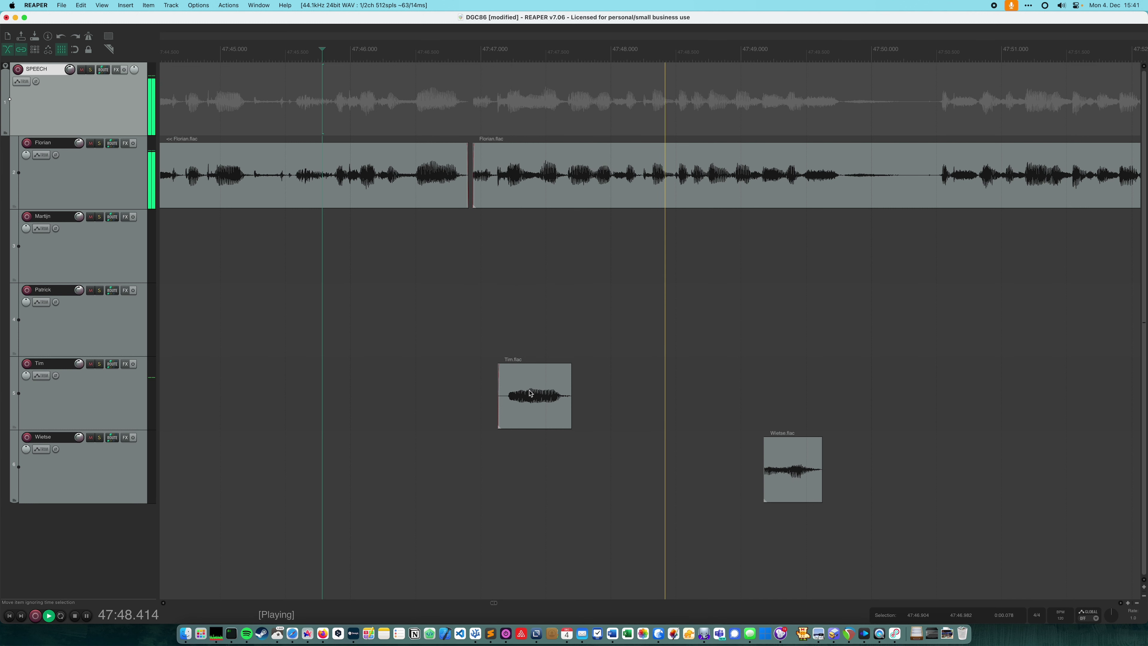
- Replay from about 47:46.3 and delete the fourth speaker's interjection at about 47:47.0
{"action": "left_click", "coordinate": [383, 326]}
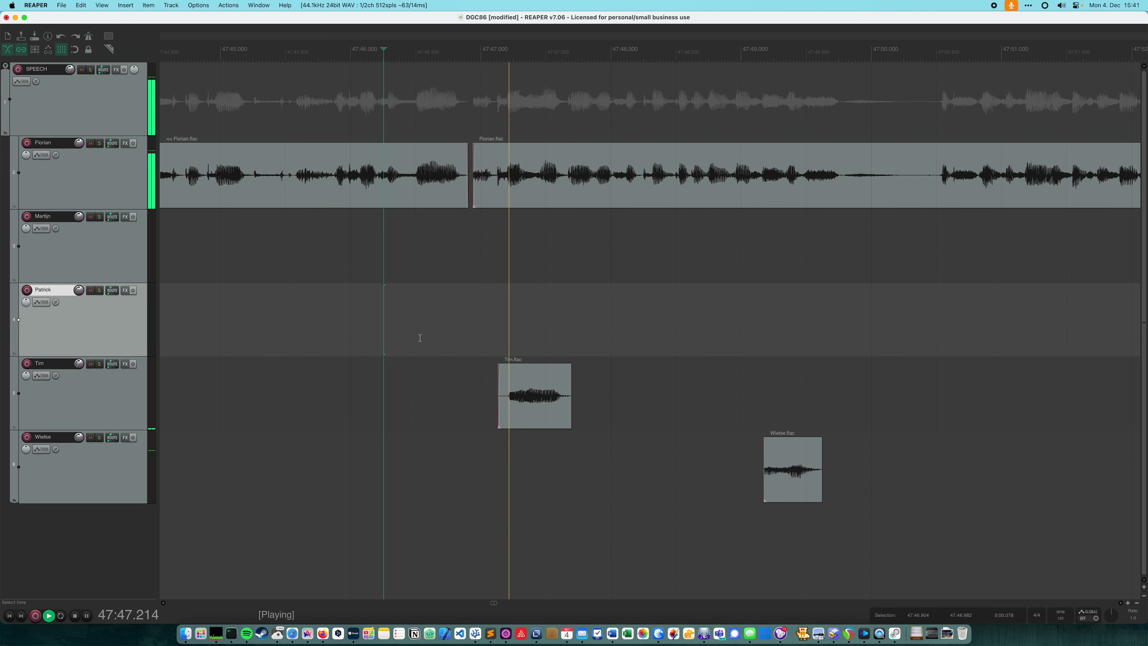
{"action": "left_click", "coordinate": [516, 375]}
{"action": "key", "text": "Delete"}
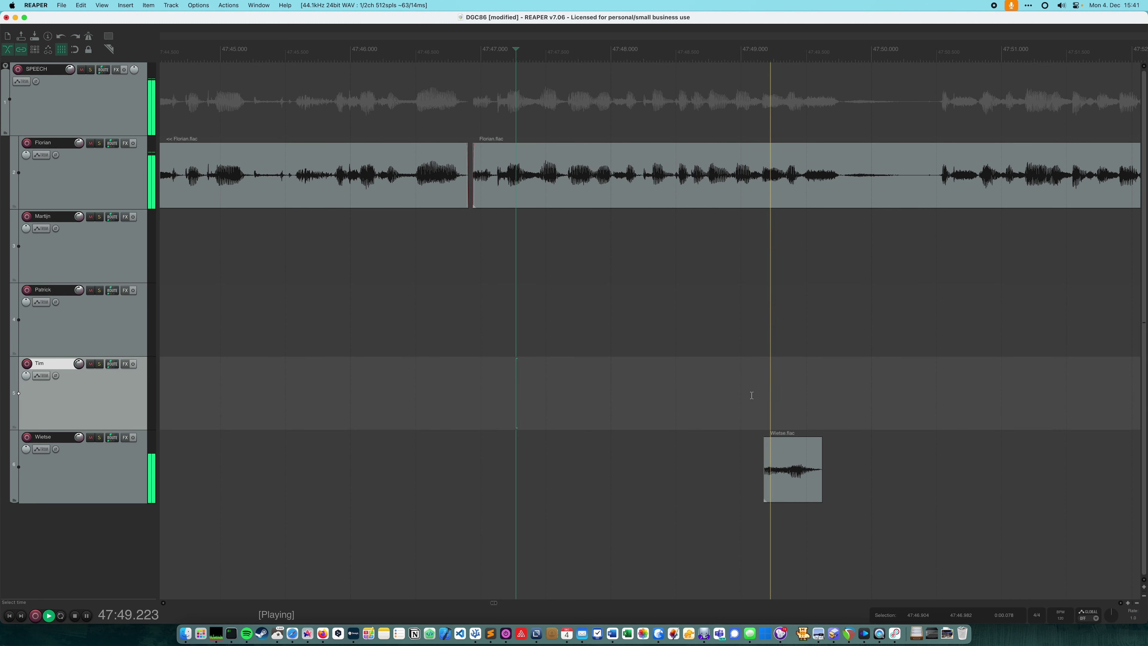
- Move the fifth speaker's interjection to about 47:49.77 and then back to about 47:49.62, replaying the passage after each move
{"action": "left_click_drag", "start_coordinate": [796, 462], "coordinate": [872, 461]}
{"action": "left_click", "coordinate": [736, 393]}
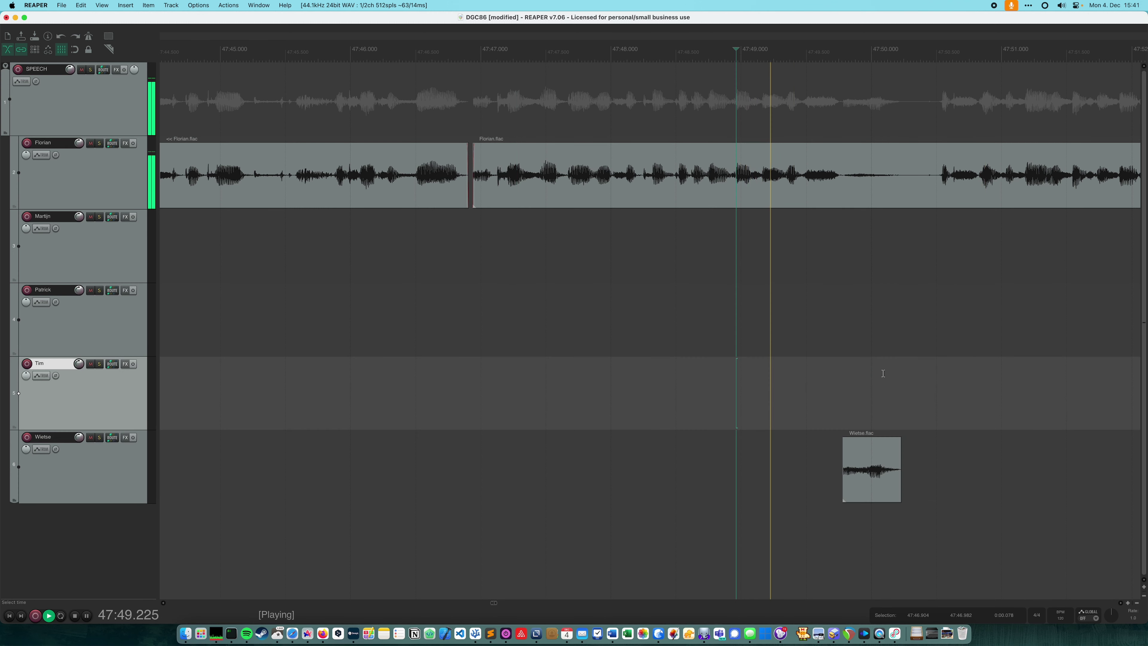
{"action": "scroll", "coordinate": [888, 381], "scroll_direction": "up", "scroll_amount": 3}
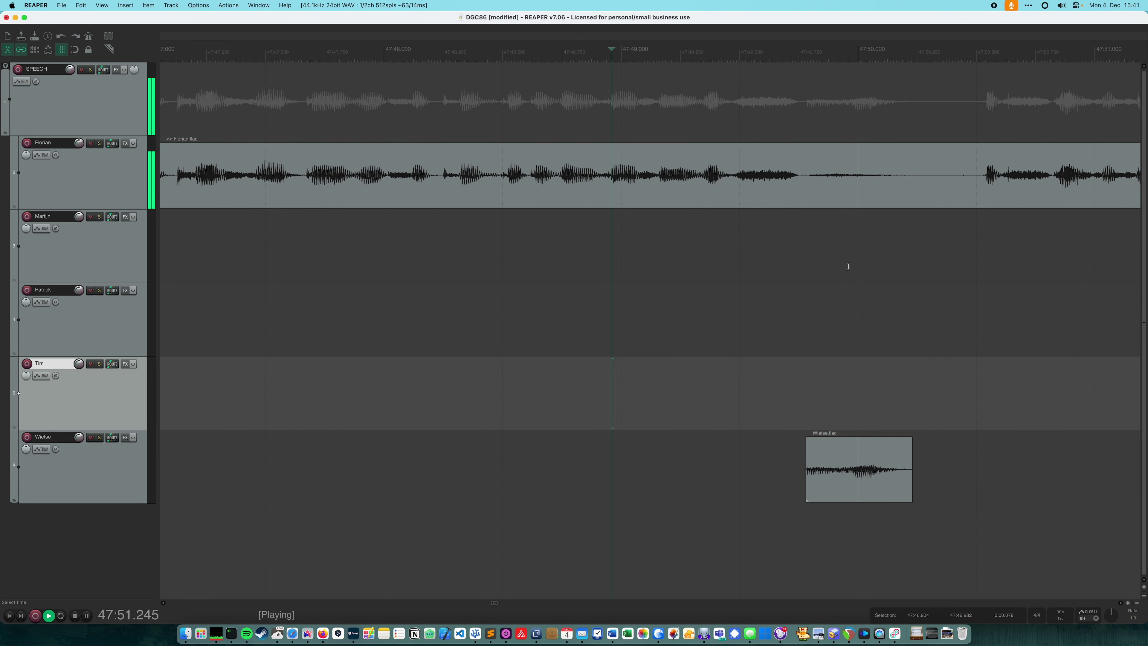
{"action": "left_click", "coordinate": [503, 326]}
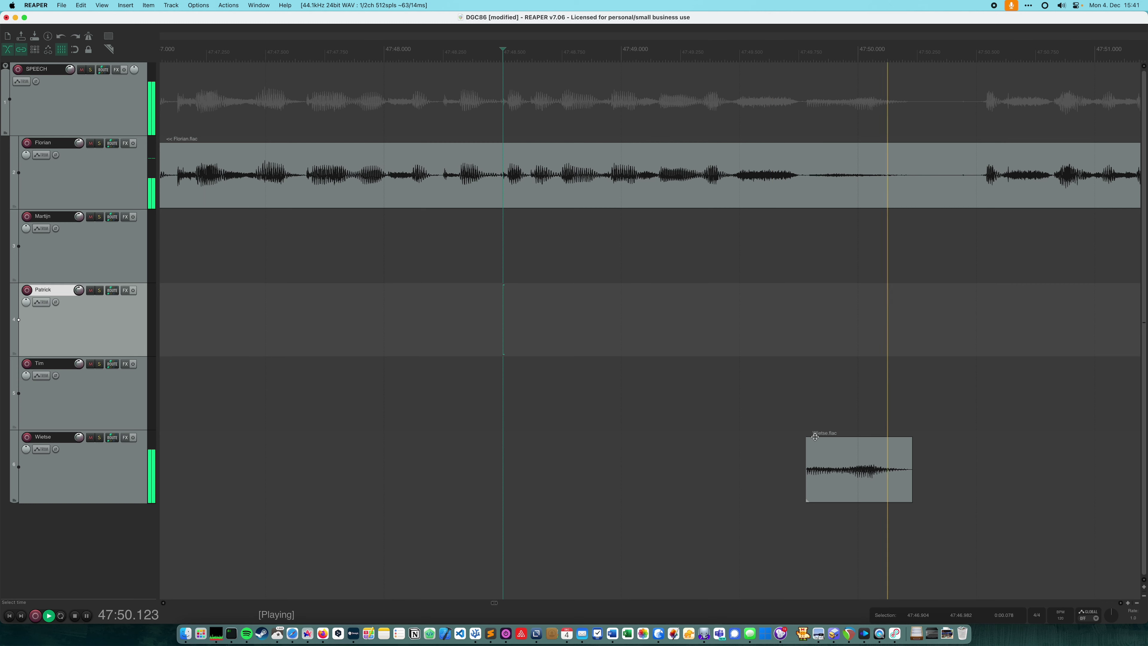
{"action": "left_click_drag", "start_coordinate": [841, 453], "coordinate": [802, 452]}
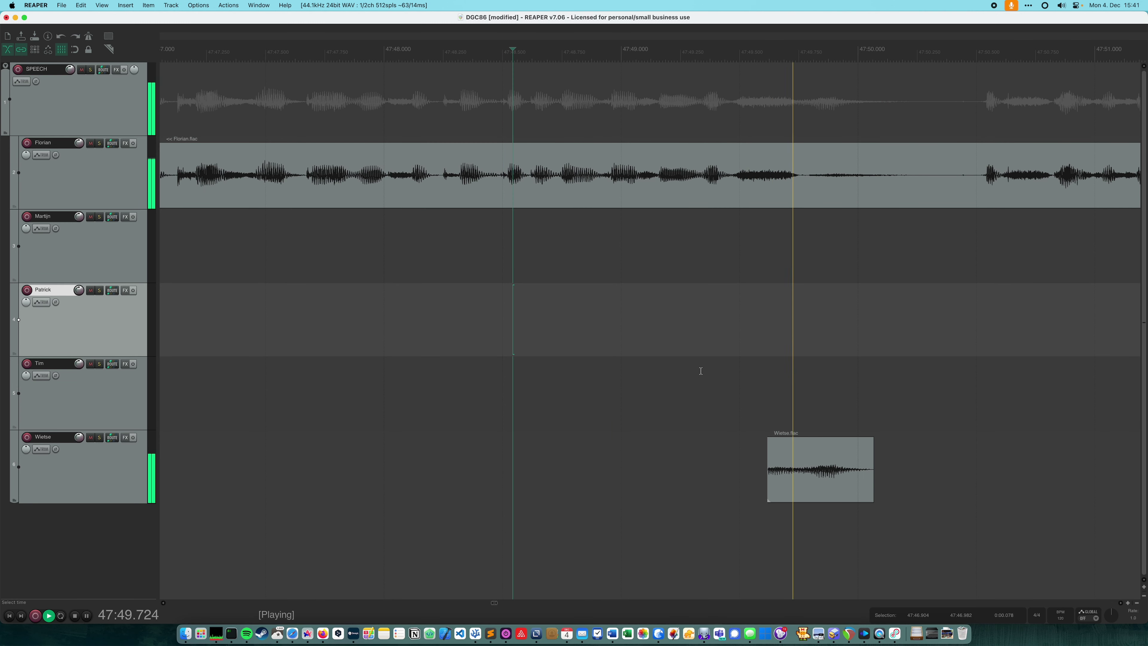
{"action": "scroll", "coordinate": [917, 200], "scroll_direction": "down", "scroll_amount": 1}
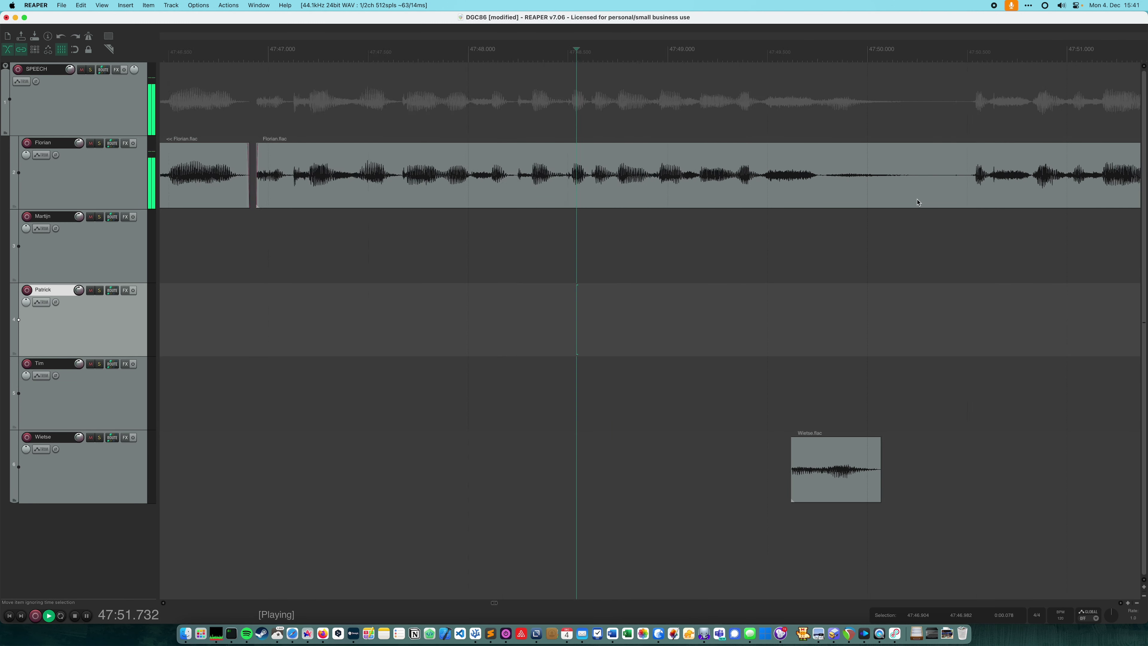
- Replay the passage from about 47:49.4 and 47:49.1, and cut out the first speaker's filler between about 47:49.47 and 47:50.52
{"action": "scroll", "coordinate": [858, 181], "scroll_direction": "up", "scroll_amount": 1}
{"action": "scroll", "coordinate": [589, 53], "scroll_direction": "right", "scroll_amount": 5}
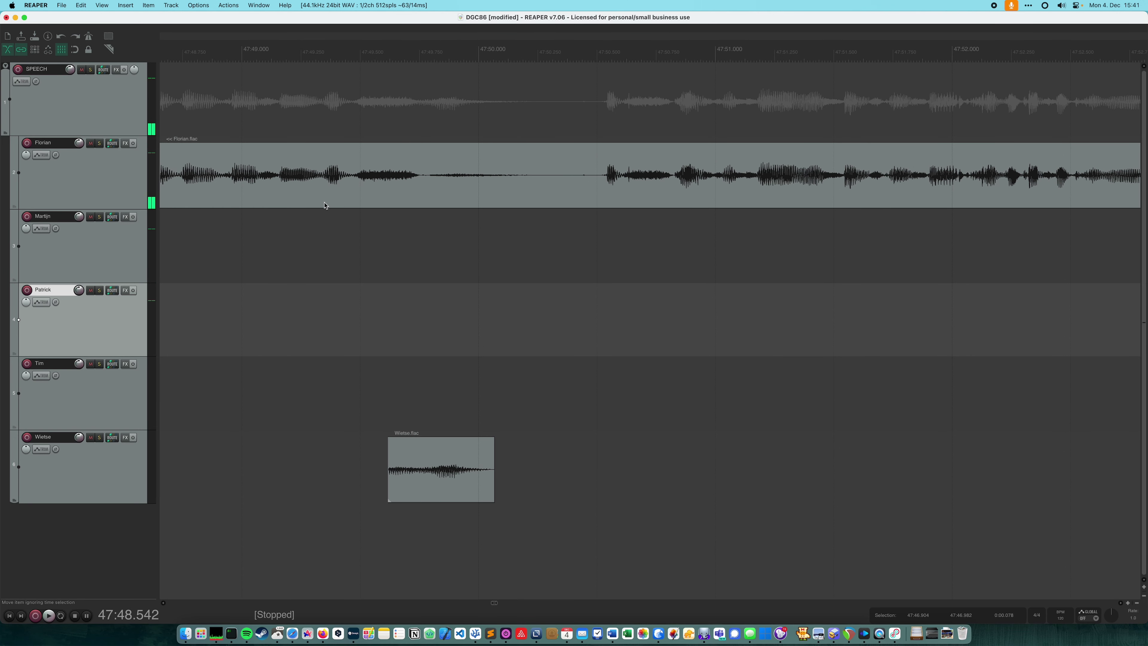
{"action": "left_click", "coordinate": [339, 204]}
{"action": "key", "text": "space"}
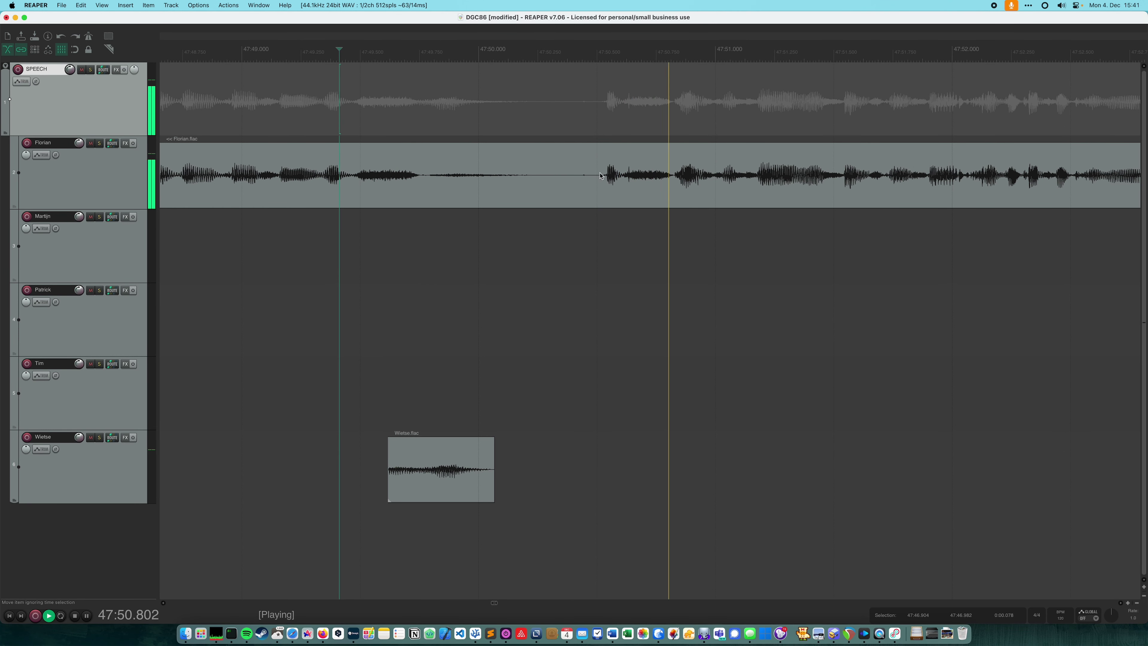
{"action": "key", "text": "space"}
{"action": "left_click", "coordinate": [264, 179]}
{"action": "key", "text": "space"}
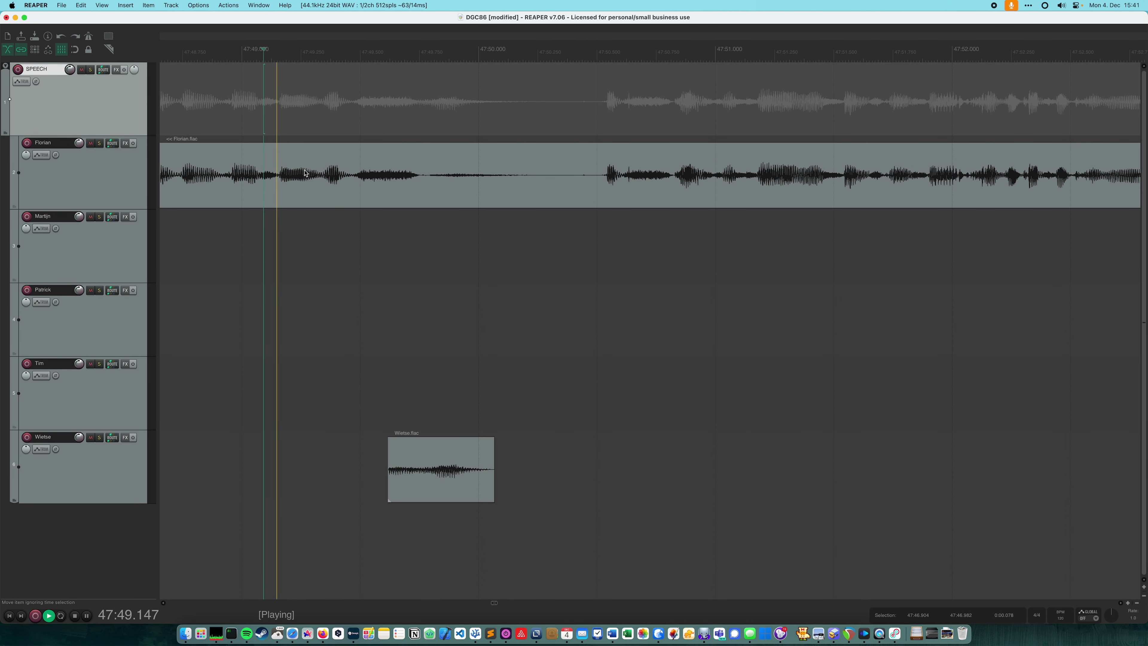
{"action": "left_click", "coordinate": [353, 188]}
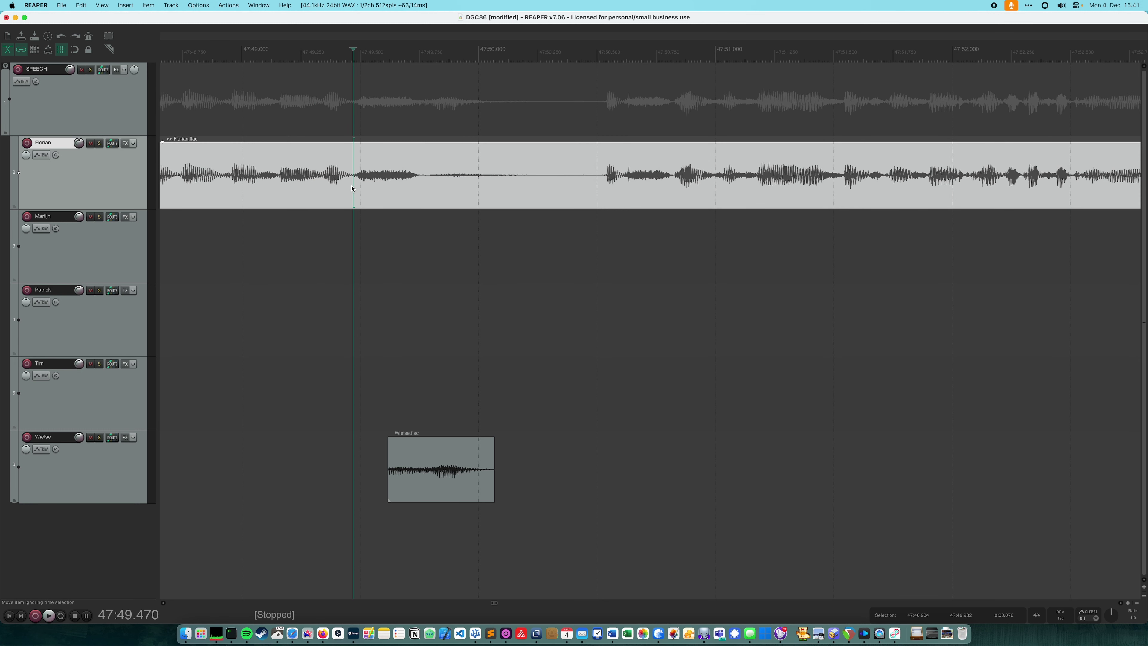
{"action": "key", "text": "s"}
{"action": "key", "text": "s"}
{"action": "left_click", "coordinate": [562, 172]}
{"action": "key", "text": "Delete"}
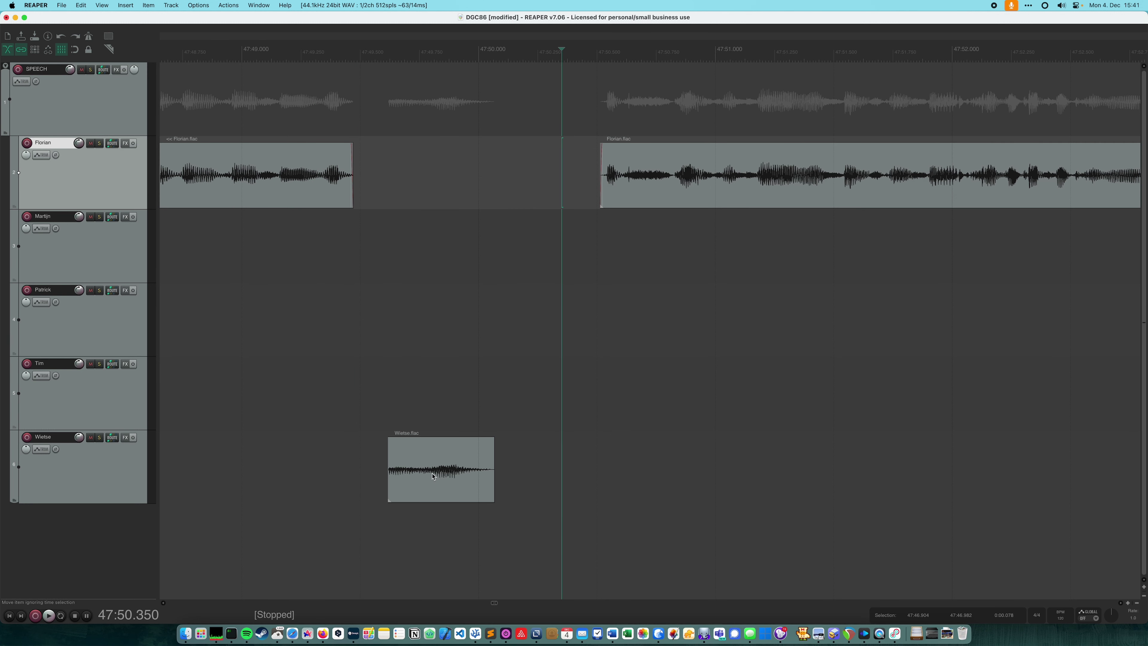
- Move the fifth speaker's interjection to about 47:49.42, shift the first speaker's next clip with all following clips to about 47:49.86, and play the result
{"action": "left_click_drag", "start_coordinate": [432, 476], "coordinate": [392, 456]}
{"action": "left_click_drag", "start_coordinate": [631, 189], "coordinate": [475, 174]}
{"action": "left_click", "coordinate": [204, 102]}
{"action": "key", "text": "space"}
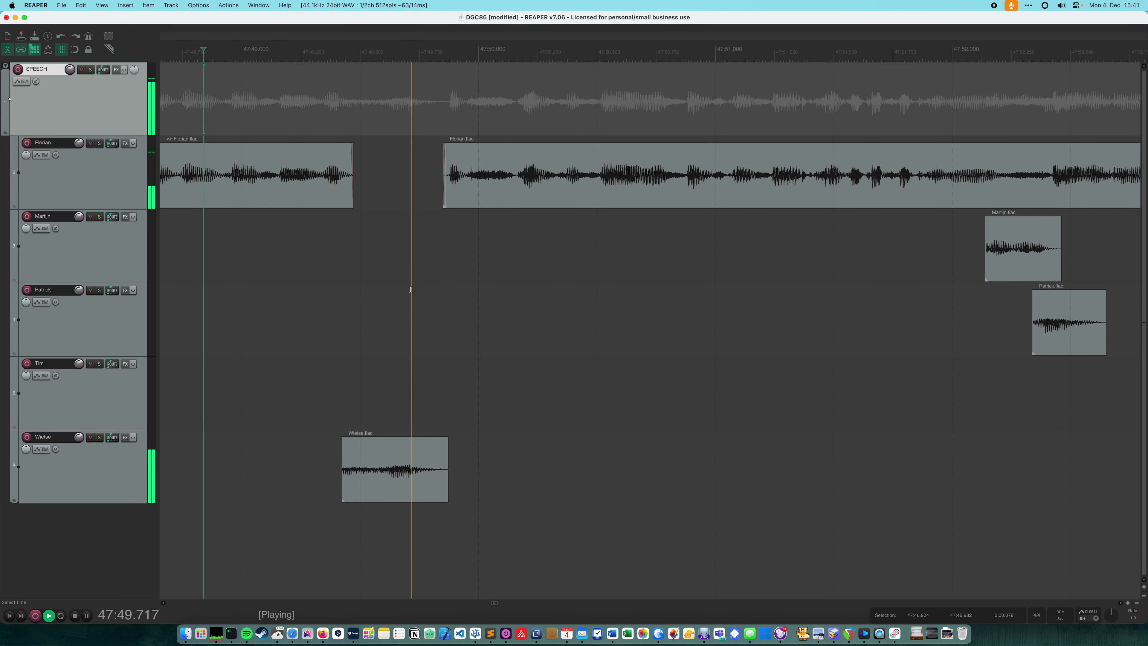
{"action": "key", "text": "space"}
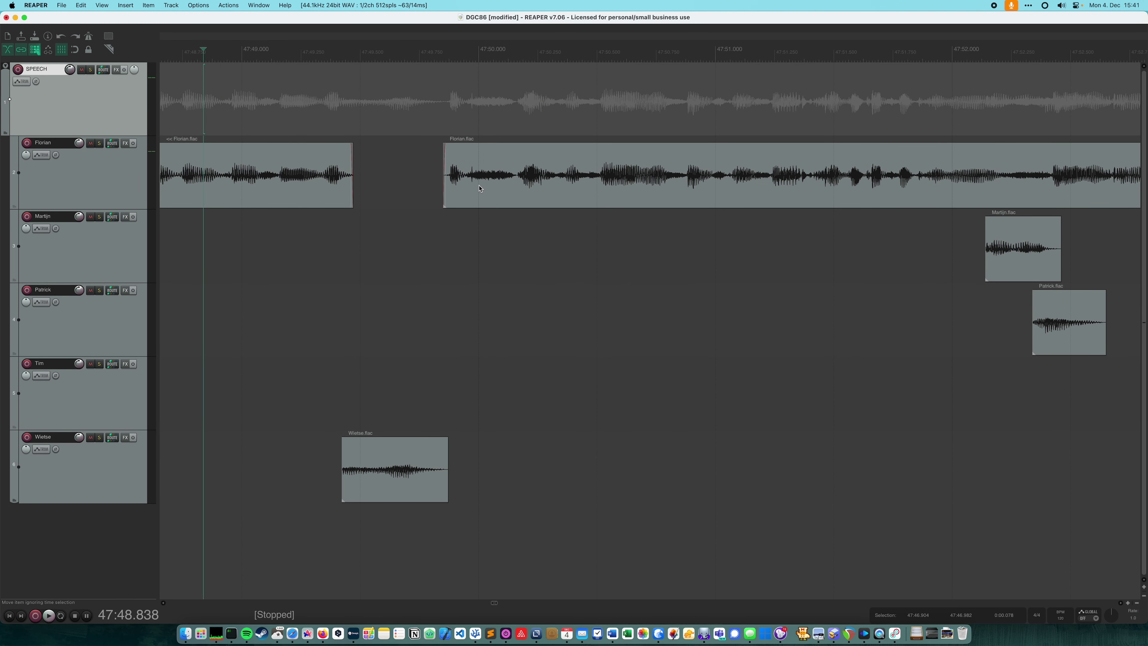
- Try moving the fifth speaker's interjection earlier to about 47:49.35, replay the handover several times, and undo the moves
{"action": "mouse_move", "coordinate": [388, 460]}
{"action": "left_mouse_down"}
{"action": "mouse_move", "coordinate": [415, 461]}
{"action": "mouse_move", "coordinate": [325, 466]}
{"action": "mouse_move", "coordinate": [386, 474]}
{"action": "left_mouse_up"}
{"action": "left_click", "coordinate": [257, 317]}
{"action": "key", "text": "space"}
{"action": "key", "text": "space"}
{"action": "left_click", "coordinate": [188, 267]}
{"action": "key", "text": "space"}
{"action": "key", "text": "space"}
{"action": "left_click", "coordinate": [226, 301]}
{"action": "key", "text": "space"}
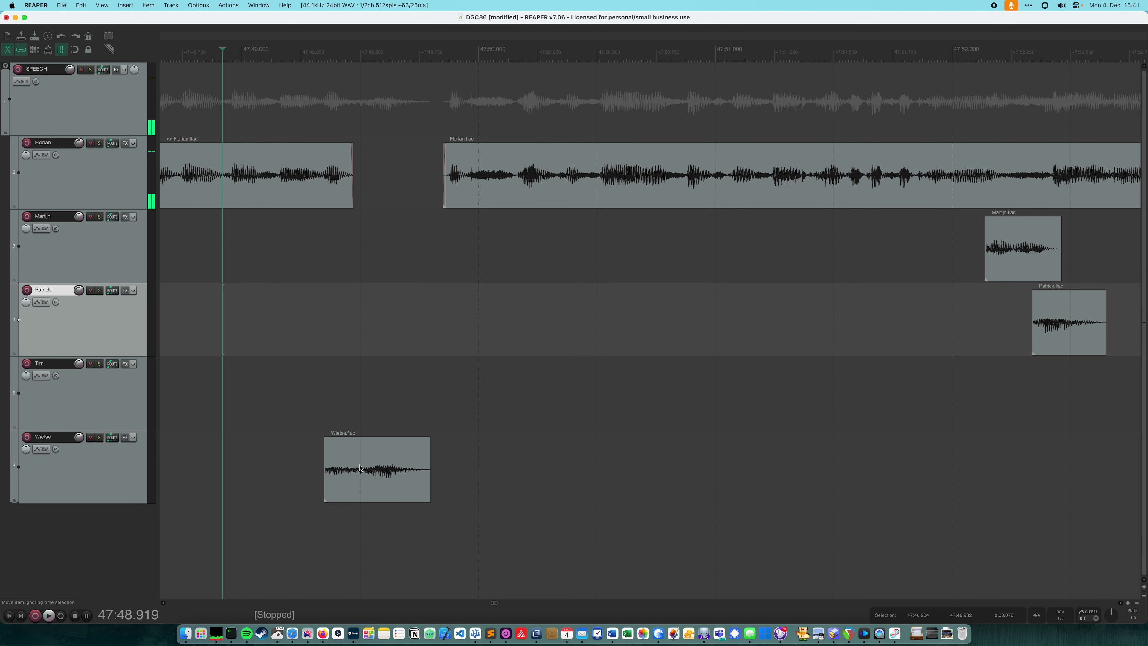
{"action": "key", "text": "super+z"}
{"action": "key", "text": "super+z"}
- Move the fifth speaker's interjection to start at about 47:49.41 and replay the handover from about 47:48.9 and 47:49.1
{"action": "left_click_drag", "start_coordinate": [410, 459], "coordinate": [381, 459]}
{"action": "left_click", "coordinate": [225, 324]}
{"action": "key", "text": "space"}
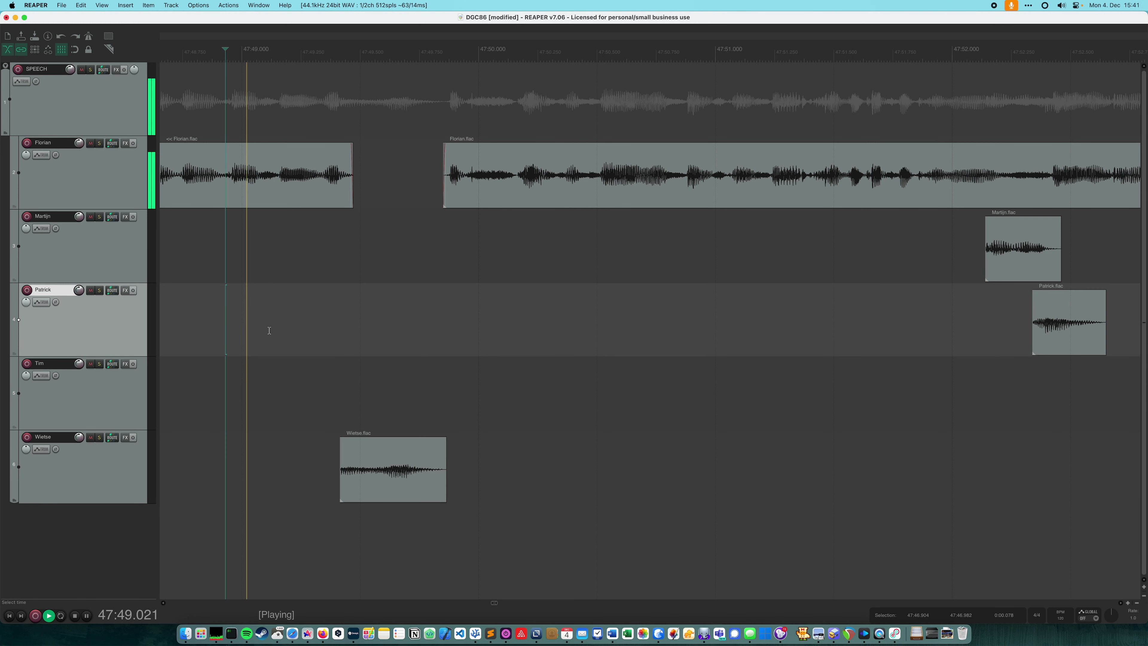
{"action": "key", "text": "space"}
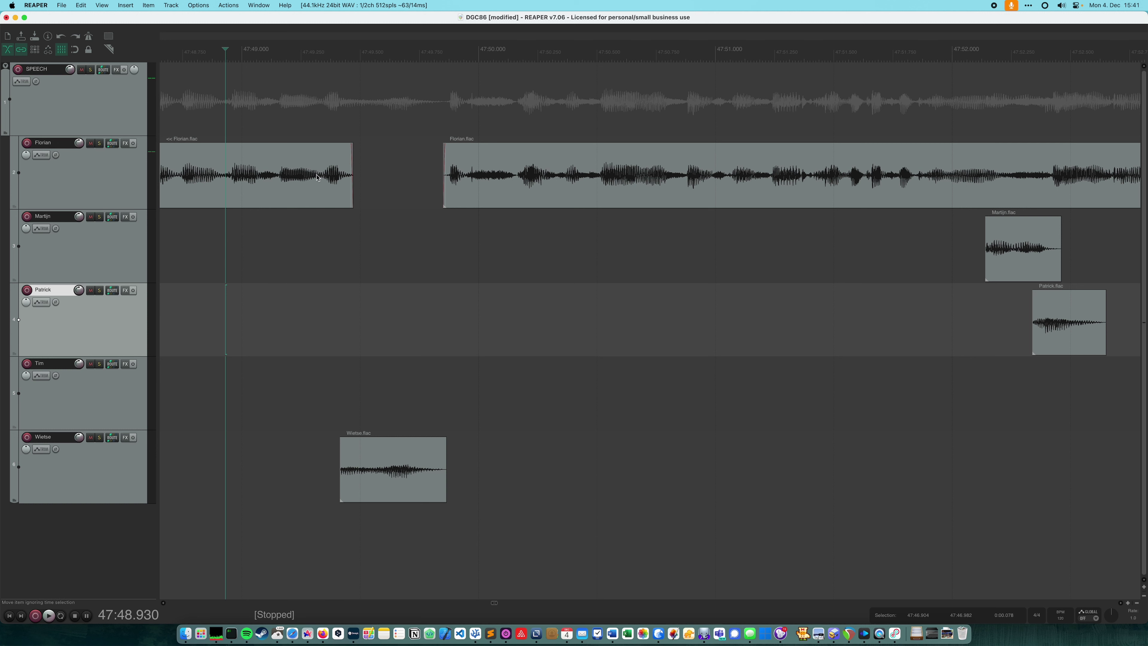
{"action": "left_click", "coordinate": [259, 294]}
{"action": "key", "text": "space"}
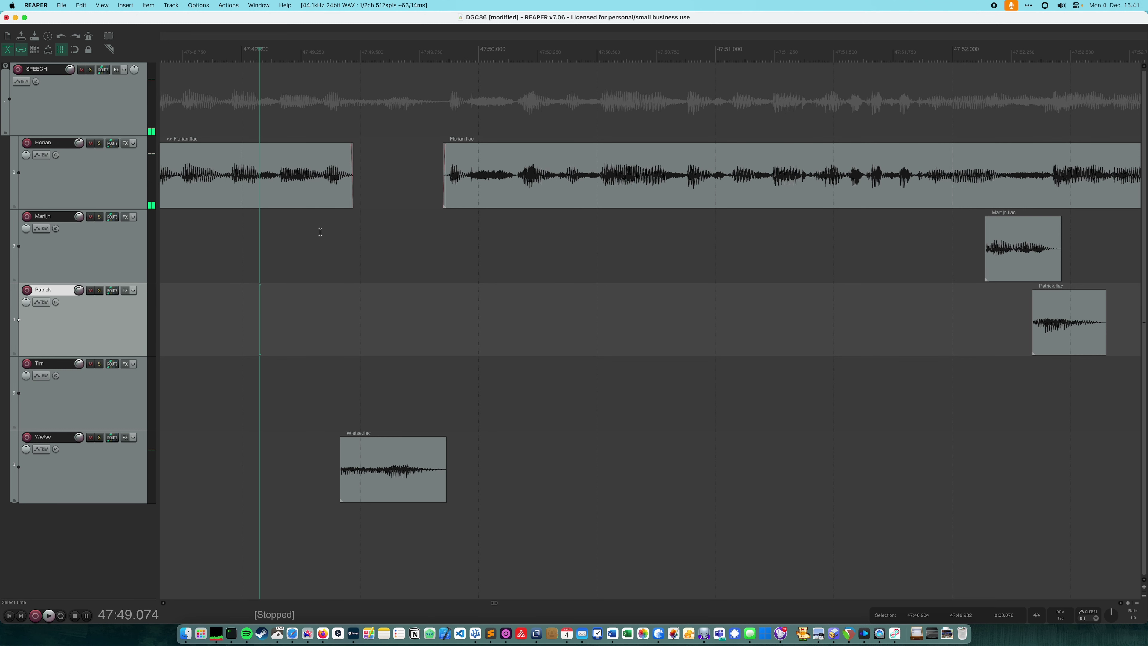
- Delete the fifth speaker's interjection at about 47:49.41 and cut off the end of the first speaker's clip from about 47:49.33
{"action": "left_click", "coordinate": [319, 183]}
{"action": "left_click", "coordinate": [369, 458]}
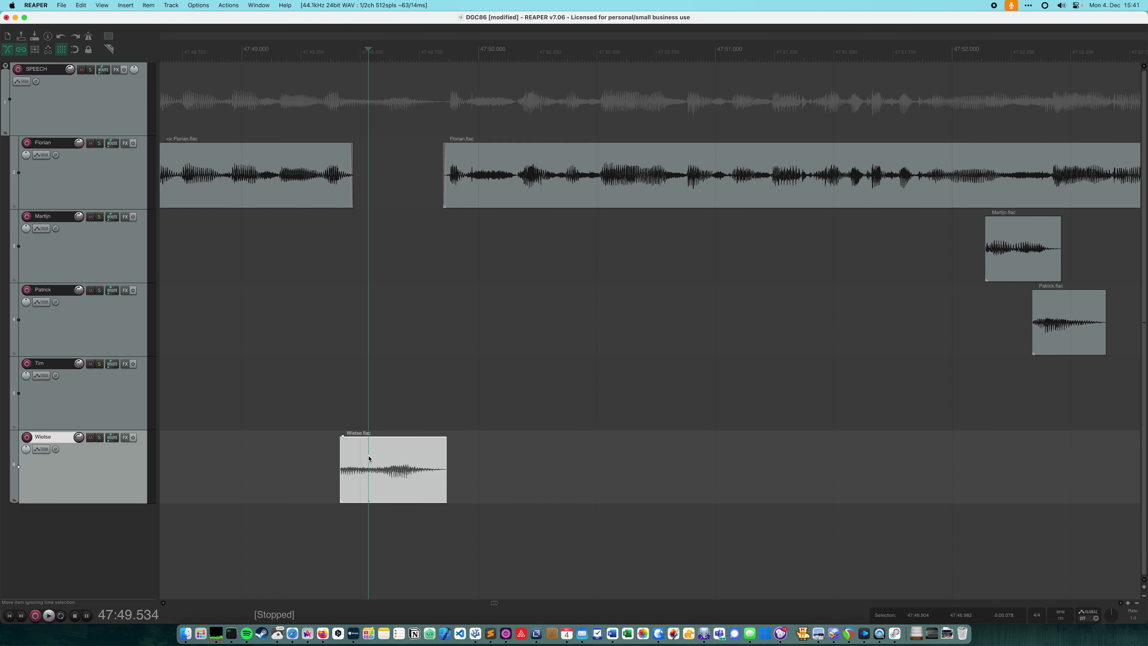
{"action": "key", "text": "Delete"}
{"action": "left_click", "coordinate": [320, 183]}
{"action": "key", "text": "s"}
{"action": "left_click", "coordinate": [329, 184]}
{"action": "key", "text": "Delete"}
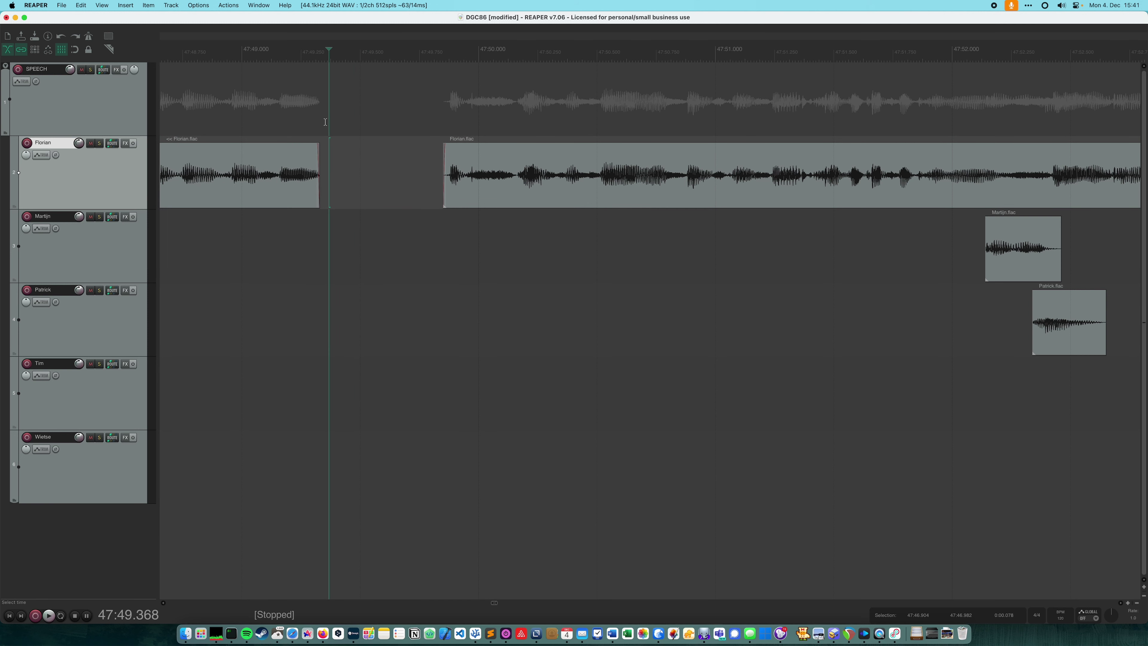
- Remove the gap between the first speaker's two clips on all tracks from about 47:49.34, and replay the join
{"action": "left_click_drag", "start_coordinate": [321, 121], "coordinate": [405, 183]}
{"action": "key", "text": "super+Delete"}
{"action": "left_click", "coordinate": [226, 269]}
{"action": "key", "text": "space"}
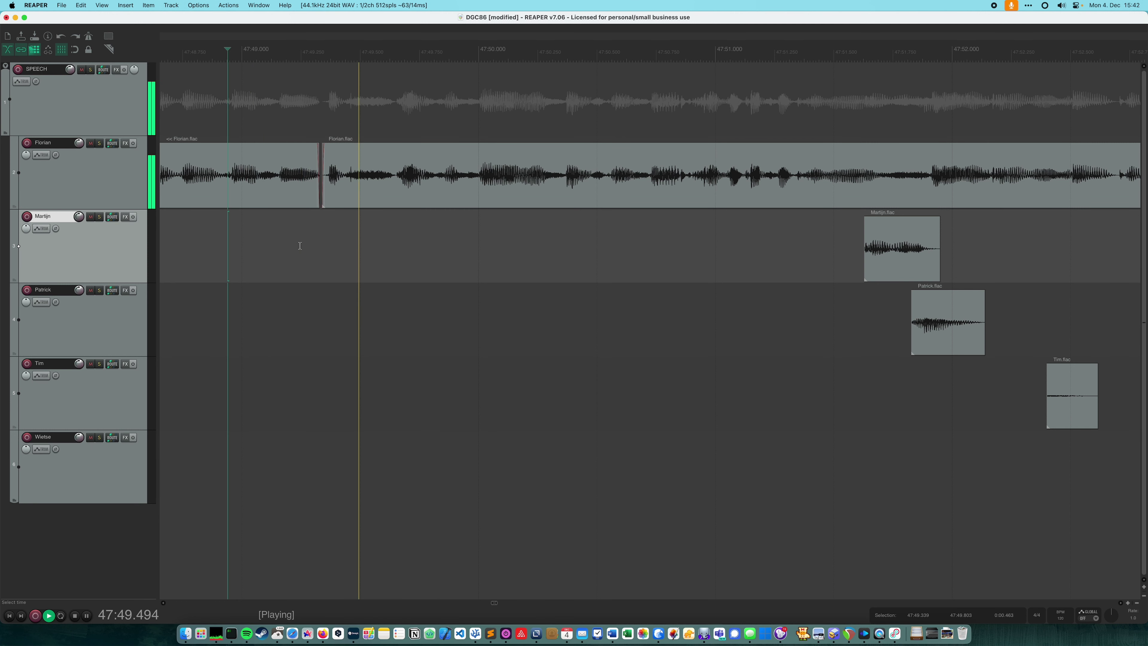
{"action": "key", "text": "space"}
- Shift the first speaker's next clip with all following clips against the preceding clip at about 47:49.33, and replay the passage
{"action": "scroll", "coordinate": [301, 245], "scroll_direction": "up", "scroll_amount": 3}
{"action": "scroll", "coordinate": [343, 218], "scroll_direction": "up", "scroll_amount": 5}
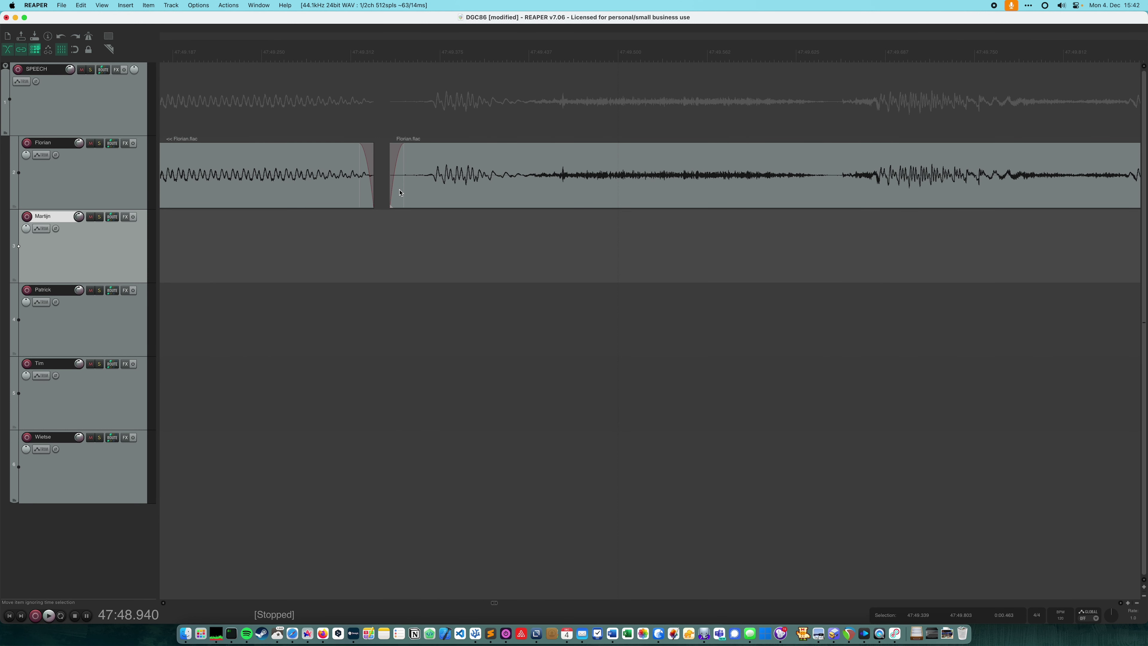
{"action": "left_click_drag", "start_coordinate": [419, 192], "coordinate": [395, 187]}
{"action": "scroll", "coordinate": [266, 233], "scroll_direction": "down", "scroll_amount": 8}
{"action": "key", "text": "space"}
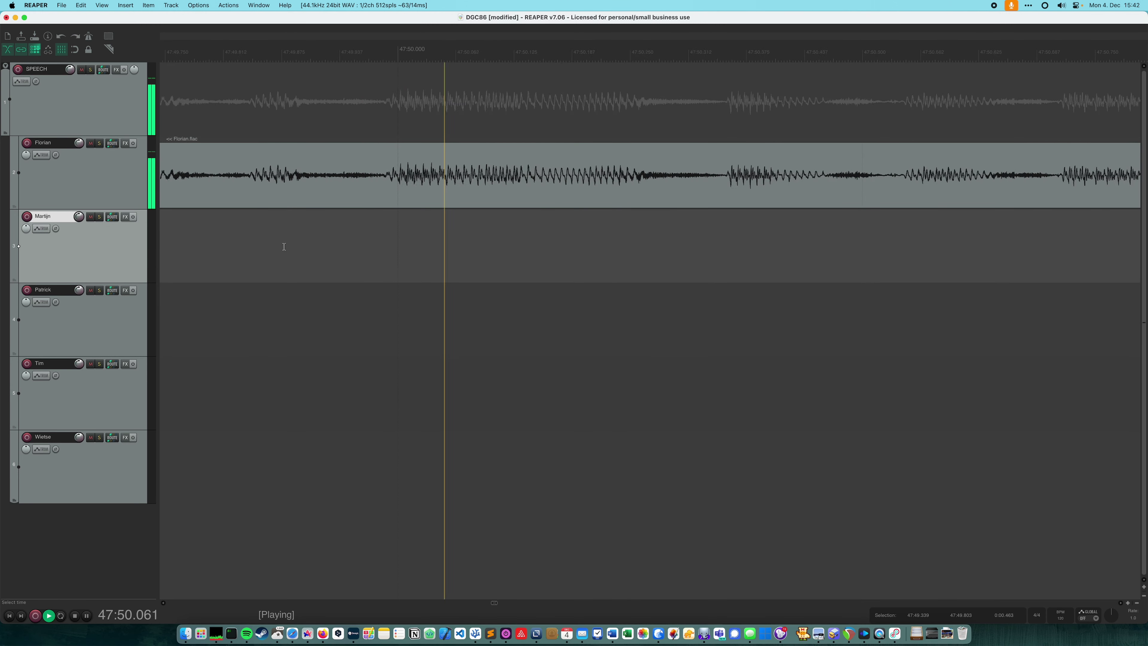
{"action": "scroll", "coordinate": [267, 233], "scroll_direction": "down", "scroll_amount": 6}
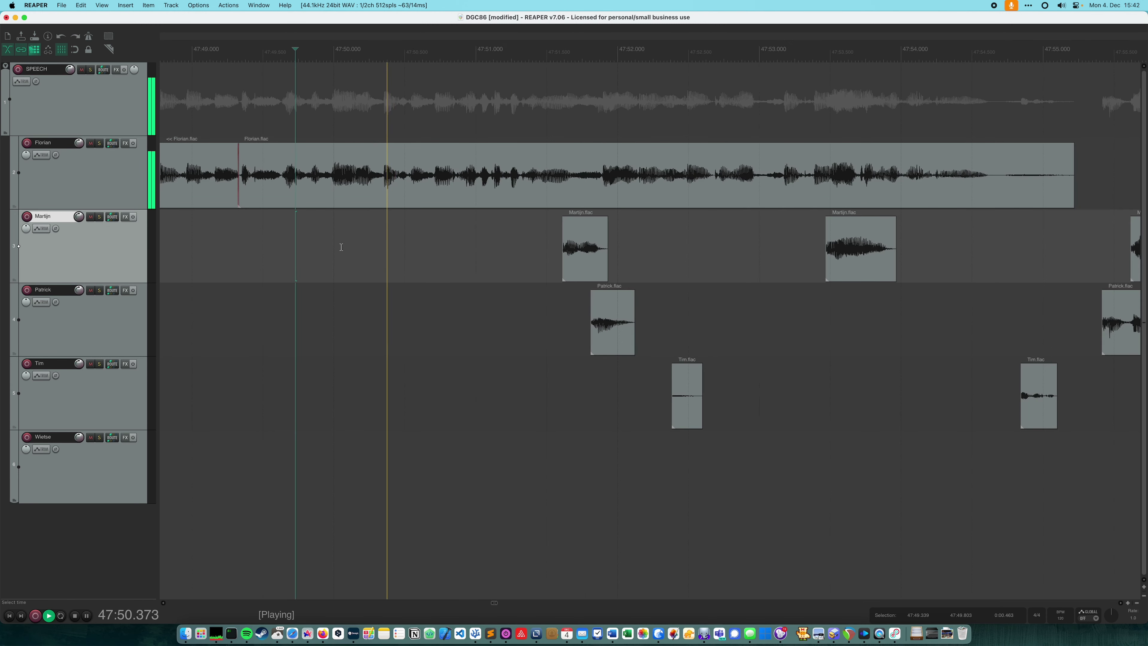
{"action": "key", "text": "space"}
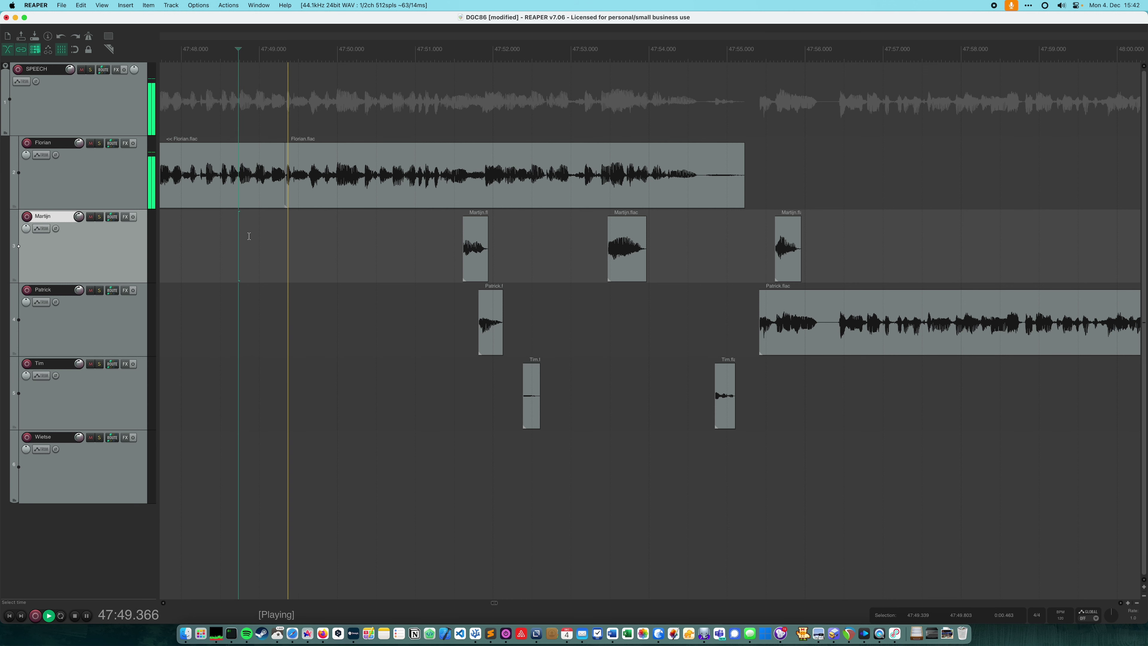
{"action": "scroll", "coordinate": [249, 233], "scroll_direction": "up", "scroll_amount": 5}
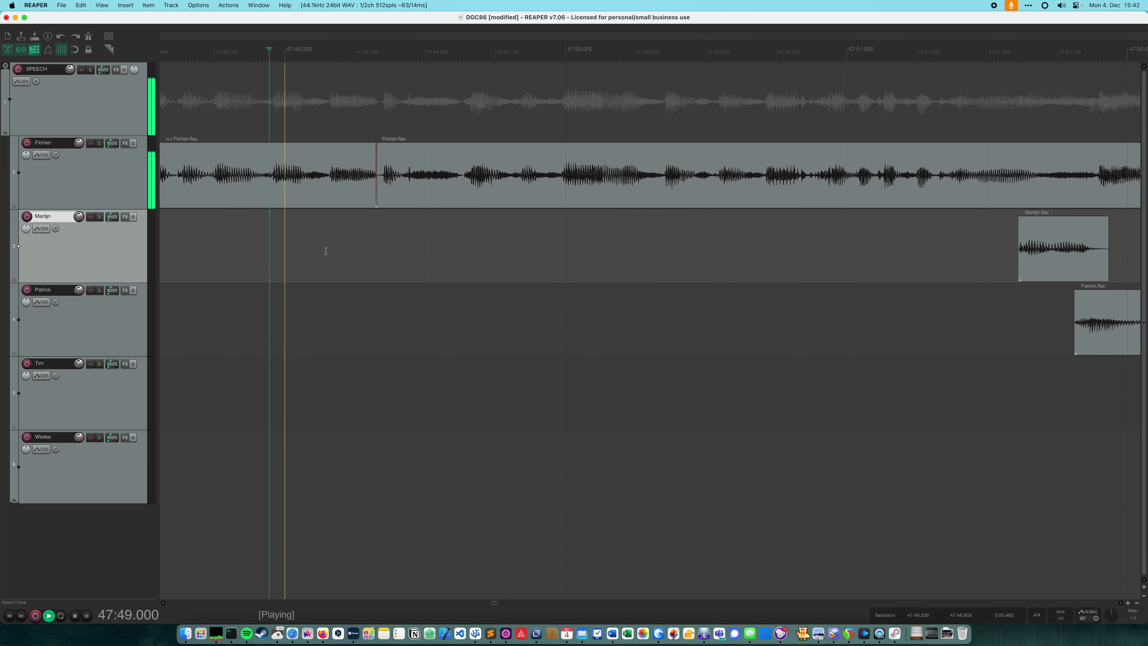
{"action": "scroll", "coordinate": [482, 248], "scroll_direction": "down", "scroll_amount": 3}
{"action": "left_click_drag", "start_coordinate": [894, 32], "coordinate": [614, 33]}
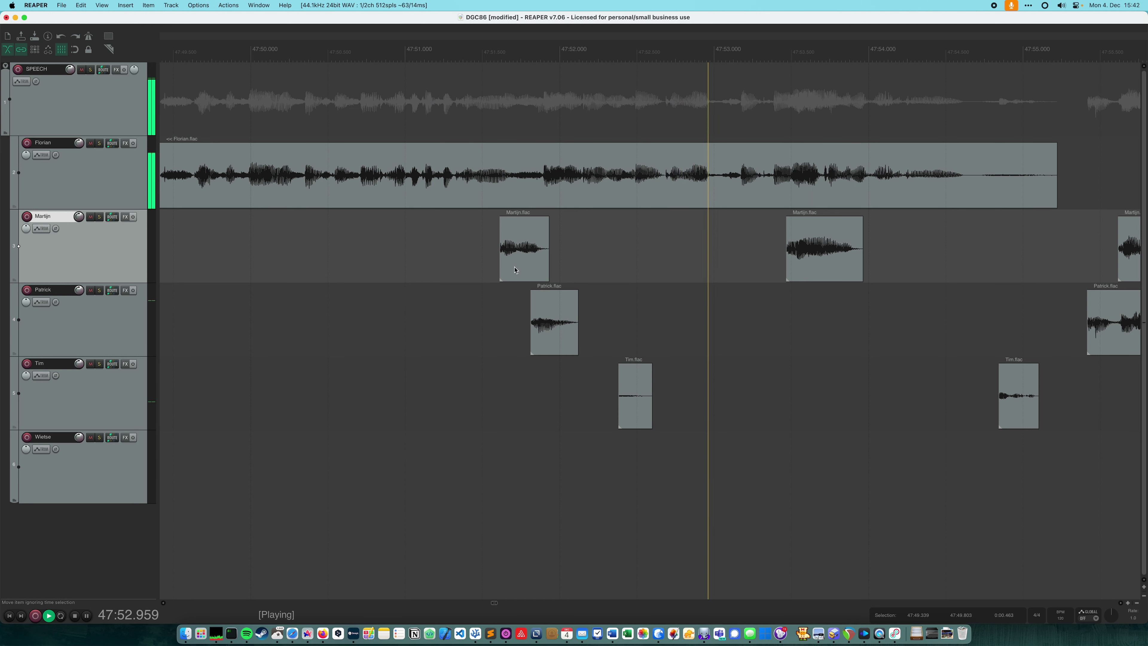
- Delete the fourth speaker's noise at about 47:52.4 and the second speaker's interjection at about 47:51.6
{"action": "left_click", "coordinate": [627, 383]}
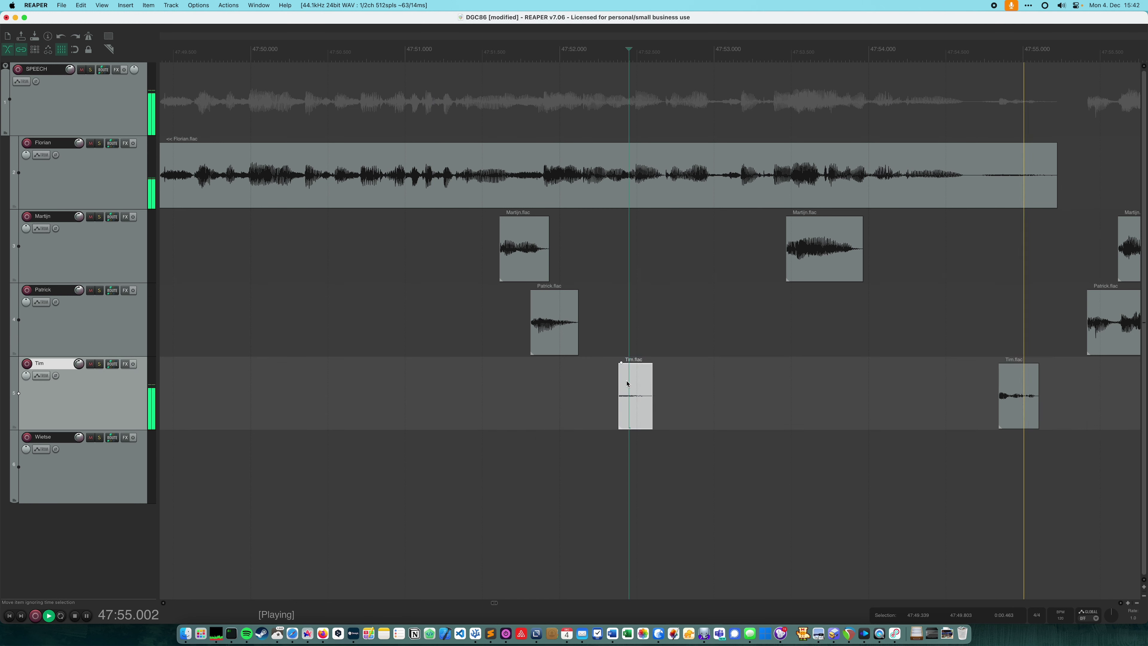
{"action": "key", "text": "Delete"}
{"action": "left_click", "coordinate": [499, 306]}
{"action": "left_click", "coordinate": [517, 254]}
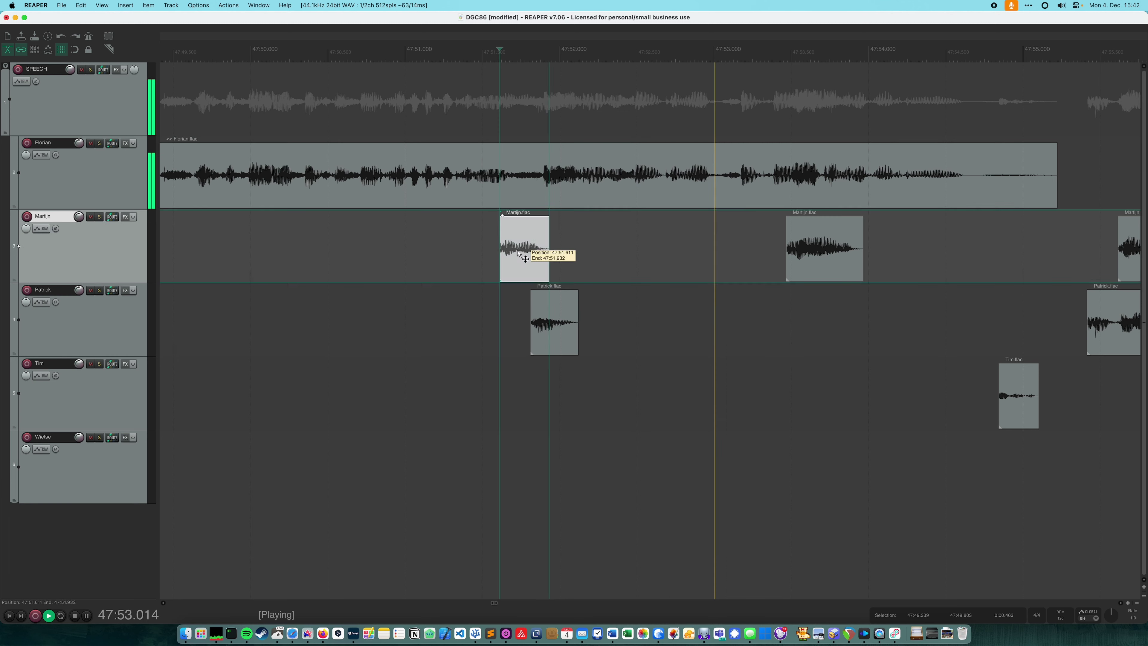
{"action": "key", "text": "Delete"}
- Move the third speaker's interjection through about 47:52.08 and 47:52.49 to about 47:52.95, replaying the passage after each move
{"action": "left_click_drag", "start_coordinate": [559, 328], "coordinate": [597, 319]}
{"action": "left_click", "coordinate": [400, 249]}
{"action": "left_click", "coordinate": [303, 258]}
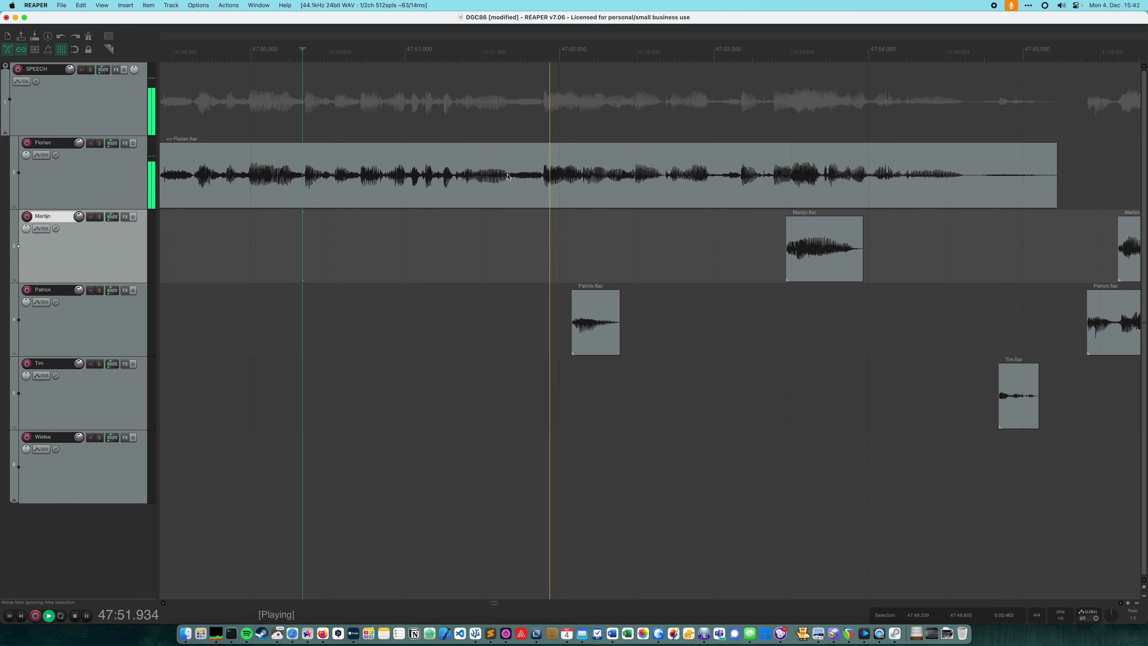
{"action": "left_click_drag", "start_coordinate": [602, 319], "coordinate": [665, 319]}
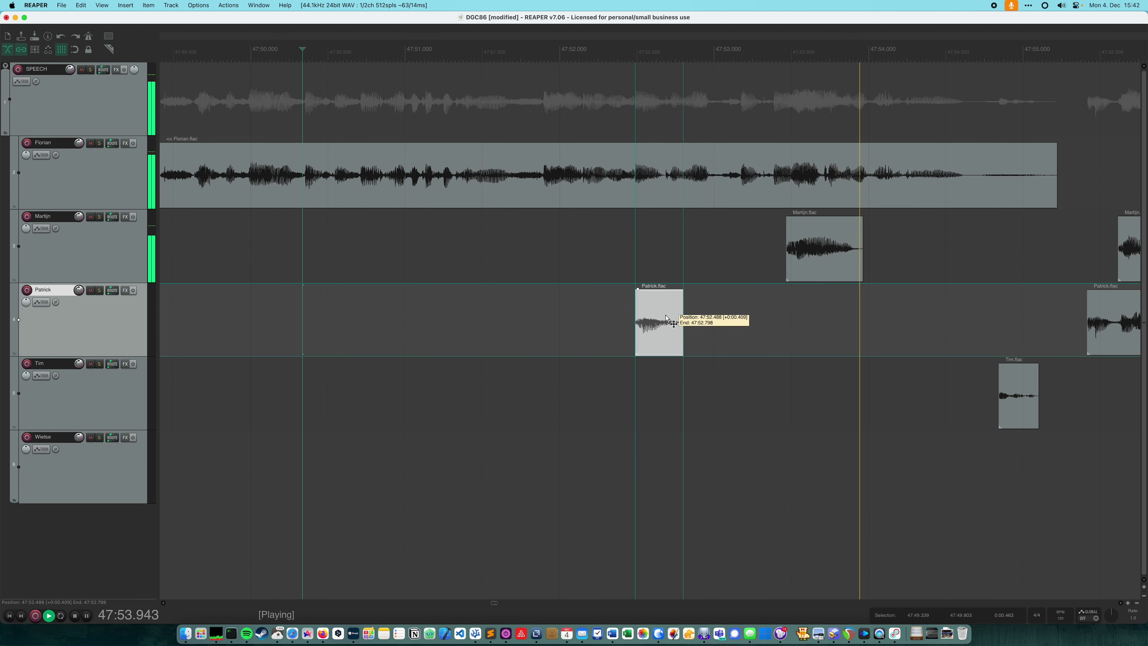
{"action": "left_click", "coordinate": [499, 216]}
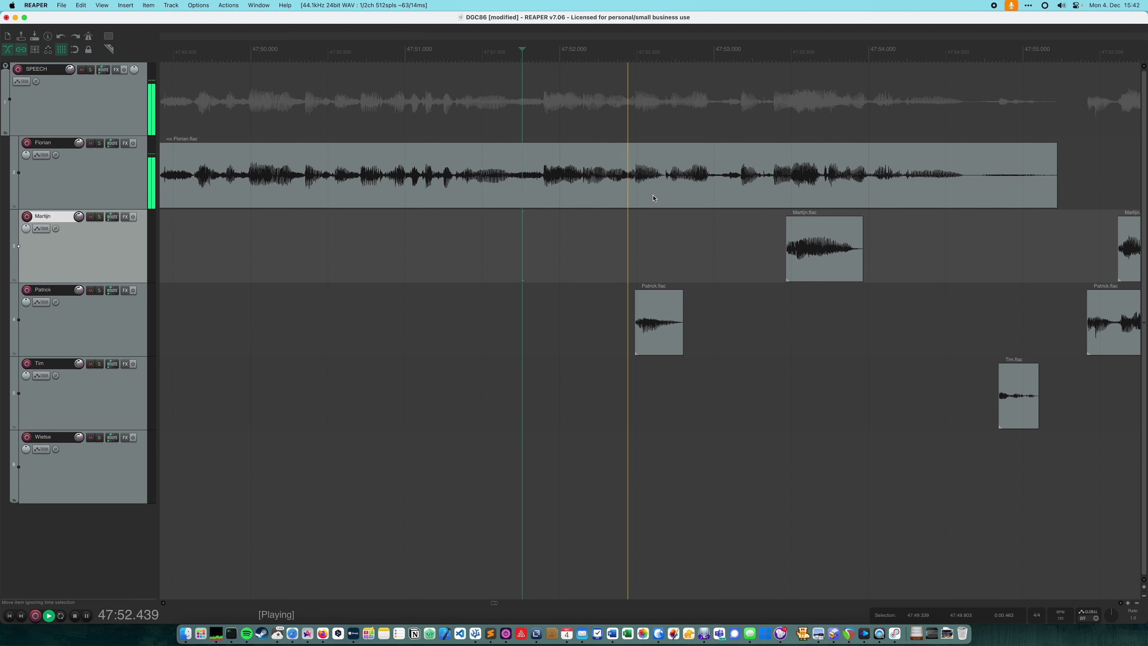
{"action": "left_click_drag", "start_coordinate": [663, 304], "coordinate": [737, 319]}
{"action": "left_click", "coordinate": [513, 264]}
{"action": "left_click", "coordinate": [551, 252]}
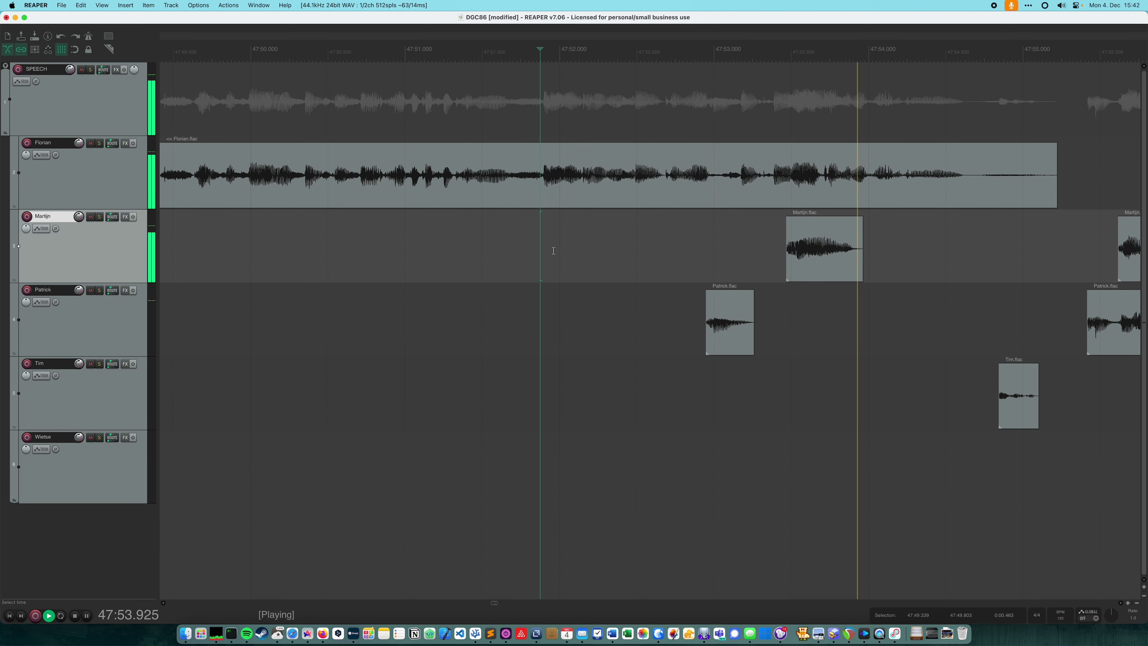
{"action": "left_click", "coordinate": [501, 251]}
- Move the second speaker's interjection to about 47:54.5, delete the fourth speaker's clip at about 47:54.84, and replay the passage
{"action": "left_click_drag", "start_coordinate": [811, 244], "coordinate": [972, 245]}
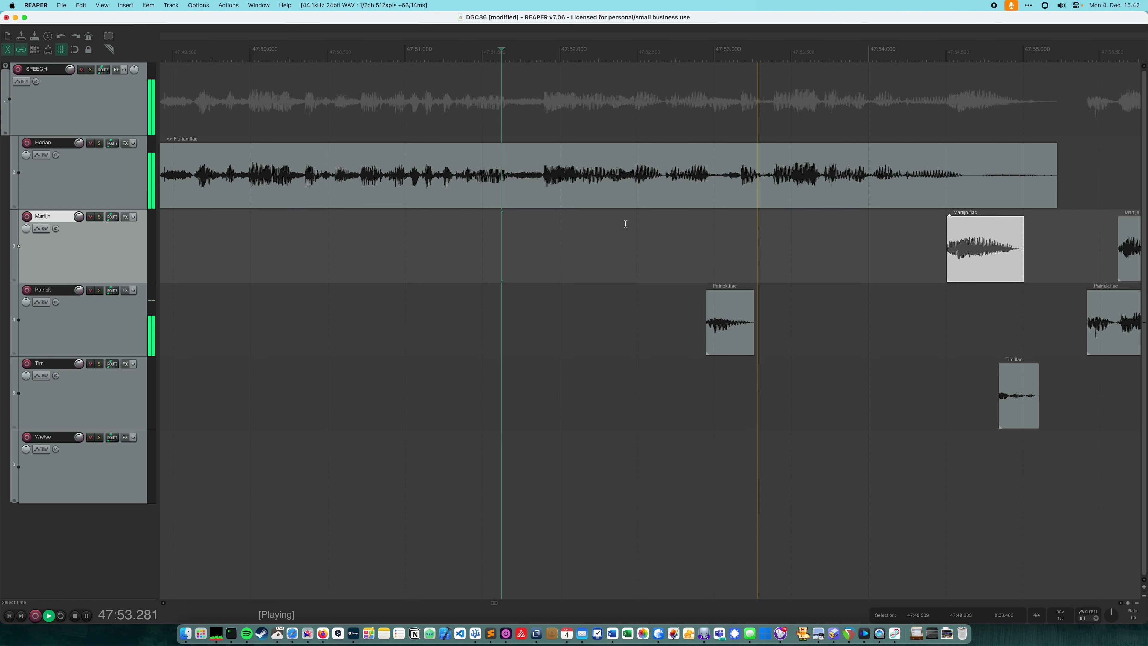
{"action": "left_click", "coordinate": [1017, 380]}
{"action": "key", "text": "Delete"}
{"action": "left_click_drag", "start_coordinate": [581, 220], "coordinate": [571, 220]}
{"action": "left_click", "coordinate": [487, 258]}
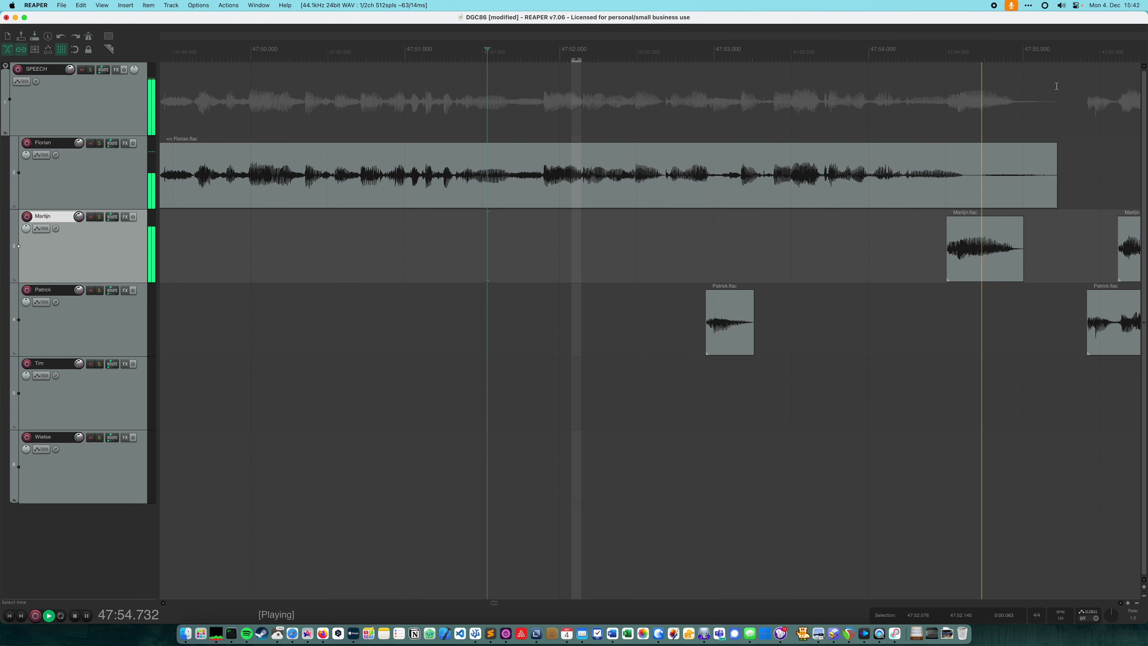
{"action": "key", "text": "space"}
- Split the first speaker's clip at about 47:54.64 and delete its quiet tail
{"action": "left_click", "coordinate": [480, 185]}
{"action": "key", "text": "s"}
{"action": "left_click", "coordinate": [518, 185]}
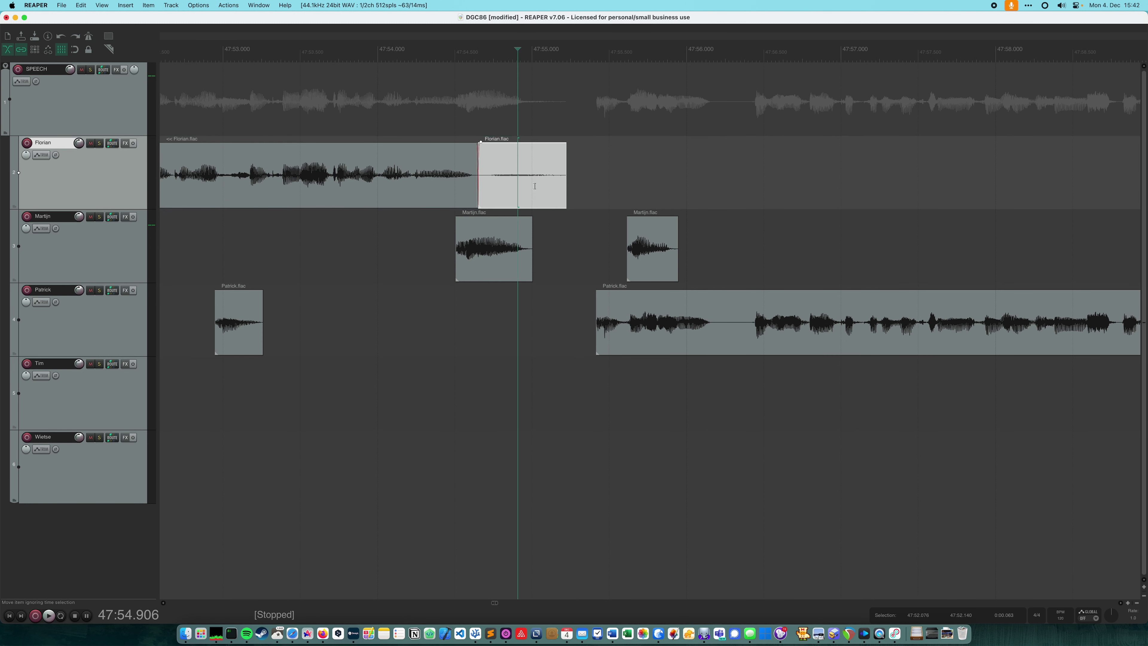
{"action": "key", "text": "Delete"}
- Move the second speaker's next interjection to about 47:55.04, replay the transition, and delete that interjection
{"action": "left_click_drag", "start_coordinate": [537, 181], "coordinate": [586, 158]}
{"action": "left_click_drag", "start_coordinate": [644, 222], "coordinate": [556, 223]}
{"action": "key", "text": "space"}
{"action": "key", "text": "space"}
{"action": "left_click", "coordinate": [424, 226]}
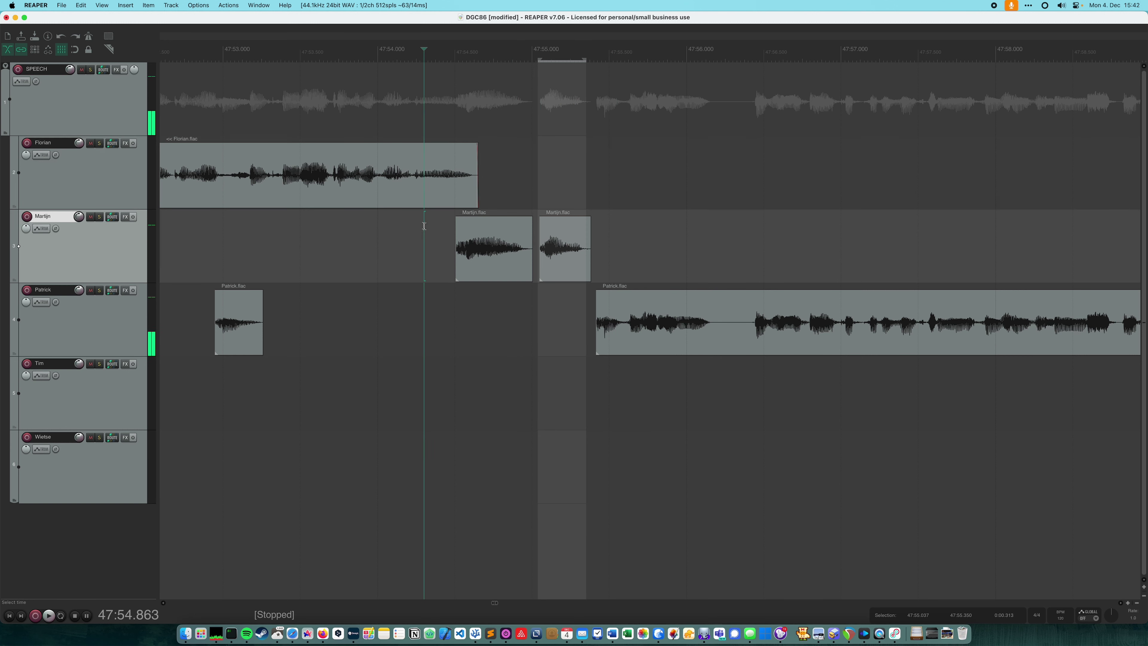
{"action": "key", "text": "space"}
{"action": "key", "text": "space"}
{"action": "left_click_drag", "start_coordinate": [547, 223], "coordinate": [548, 223]}
{"action": "key", "text": "Delete"}
{"action": "left_click", "coordinate": [549, 226]}
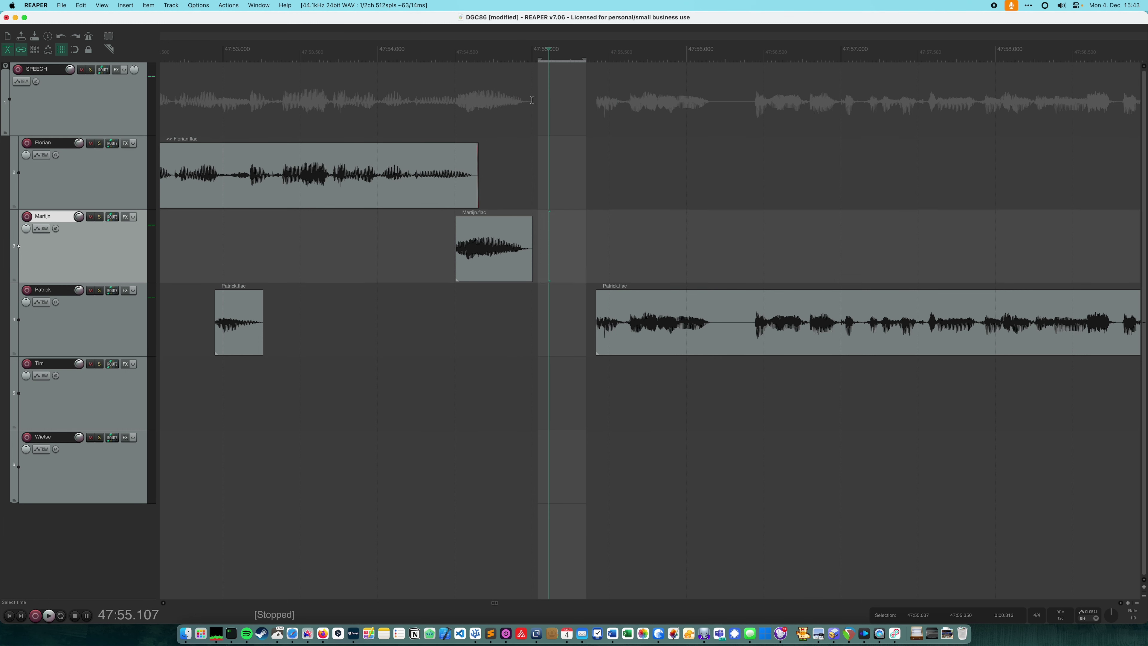
- Remove the pause between about 47:55.03 and 47:55.38 on all tracks, and replay the transition to the third speaker
{"action": "mouse_move", "coordinate": [532, 116]}
{"action": "left_mouse_down"}
{"action": "mouse_move", "coordinate": [590, 116]}
{"action": "mouse_move", "coordinate": [537, 127]}
{"action": "left_mouse_up"}
{"action": "key", "text": "super+shift+x"}
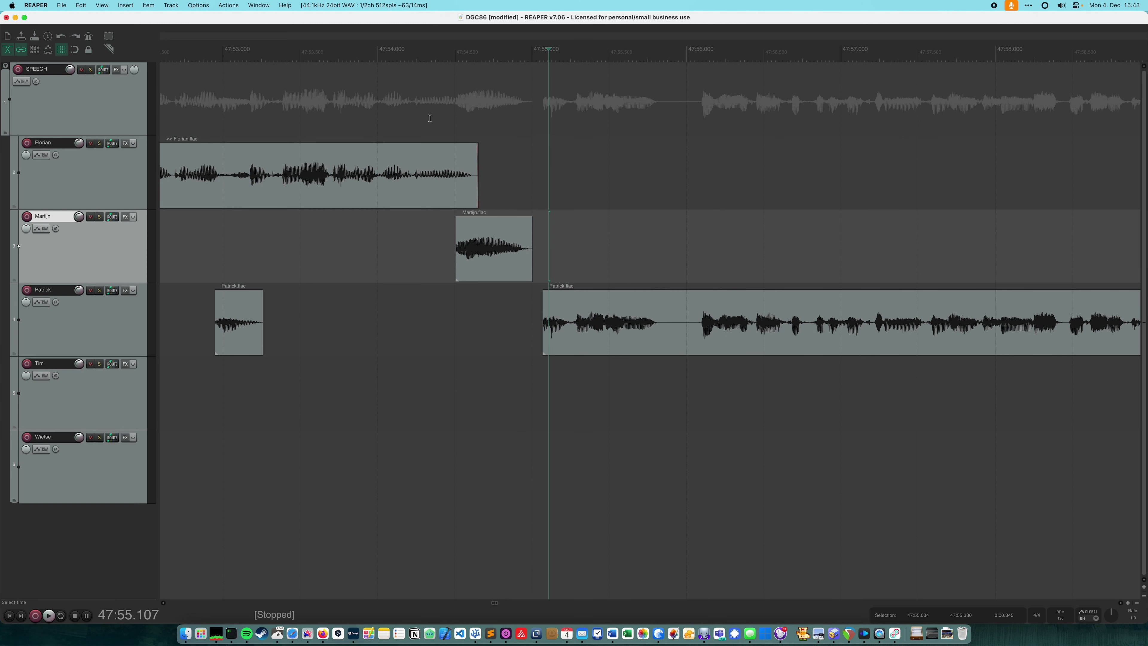
{"action": "key", "text": "space"}
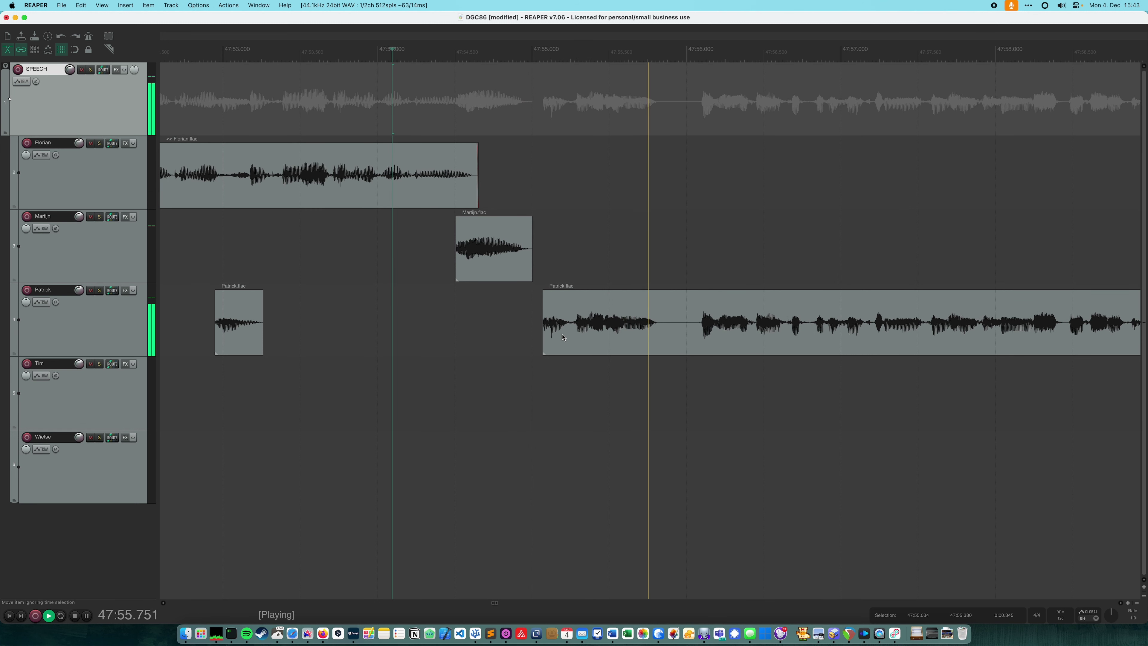
{"action": "left_click", "coordinate": [547, 231]}
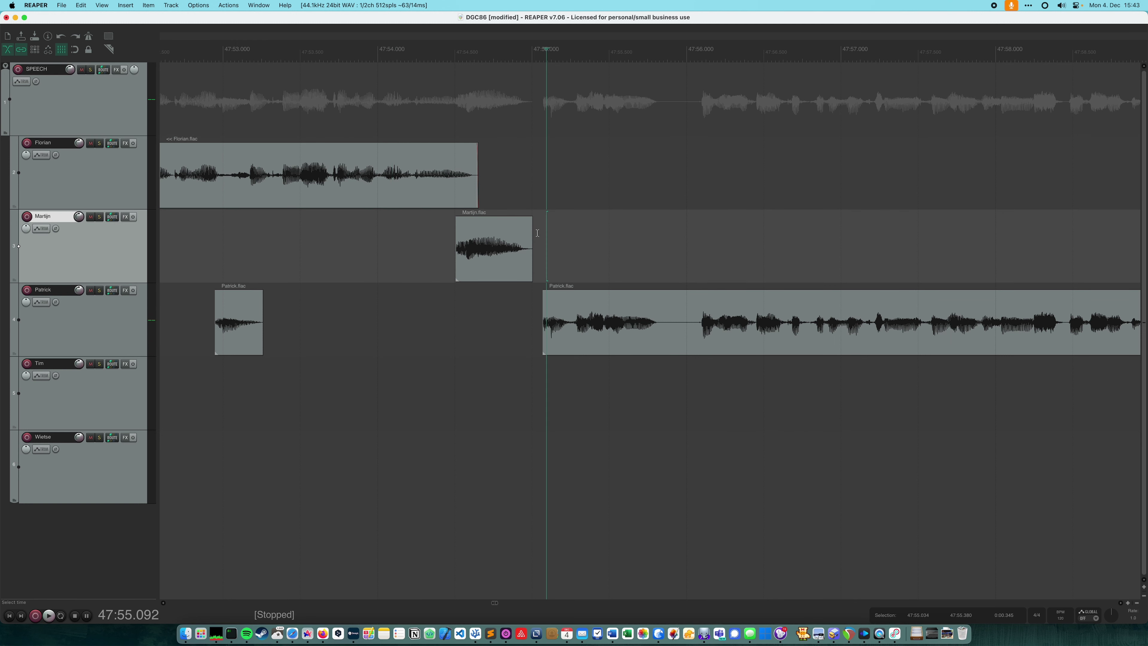
{"action": "key", "text": "space"}
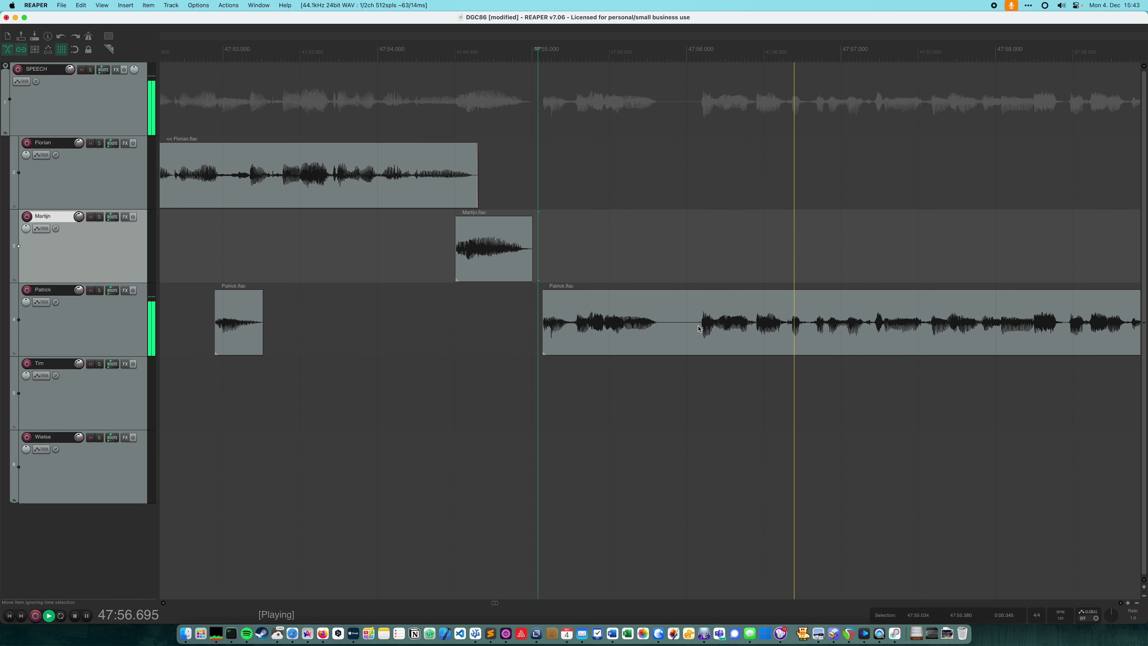
{"action": "key", "text": "space"}
{"action": "key", "text": "space"}
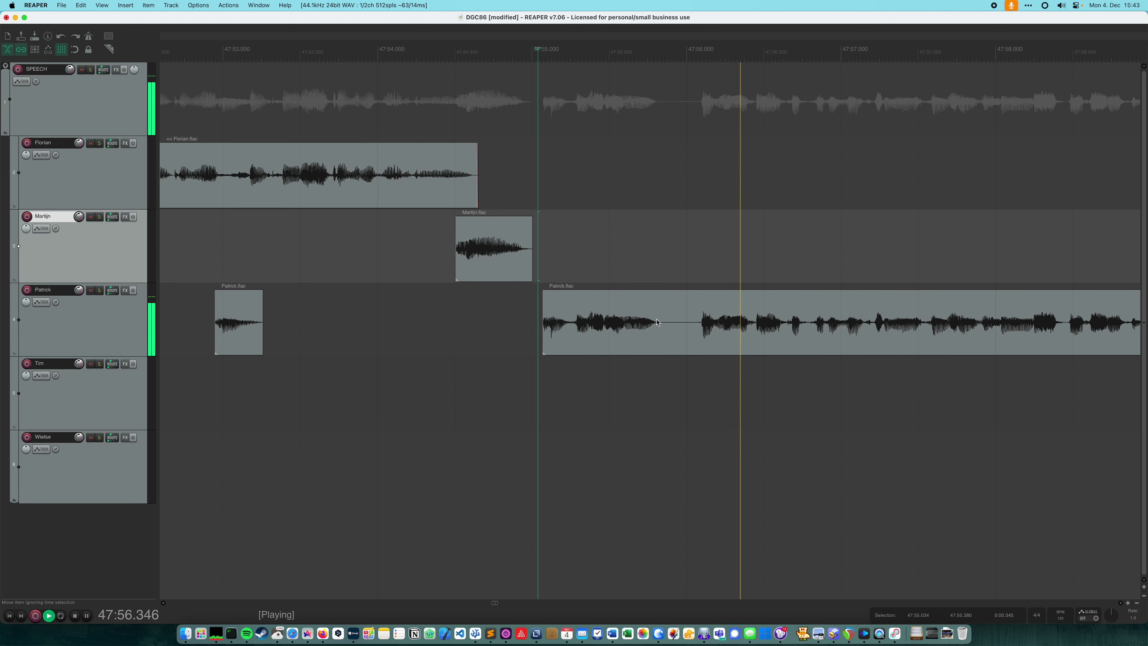
- Try cutting out the third speaker's passage between about 47:55.26 and 47:56.07 on all tracks, replay the result, and undo the cut
{"action": "left_click_drag", "start_coordinate": [571, 277], "coordinate": [696, 293]}
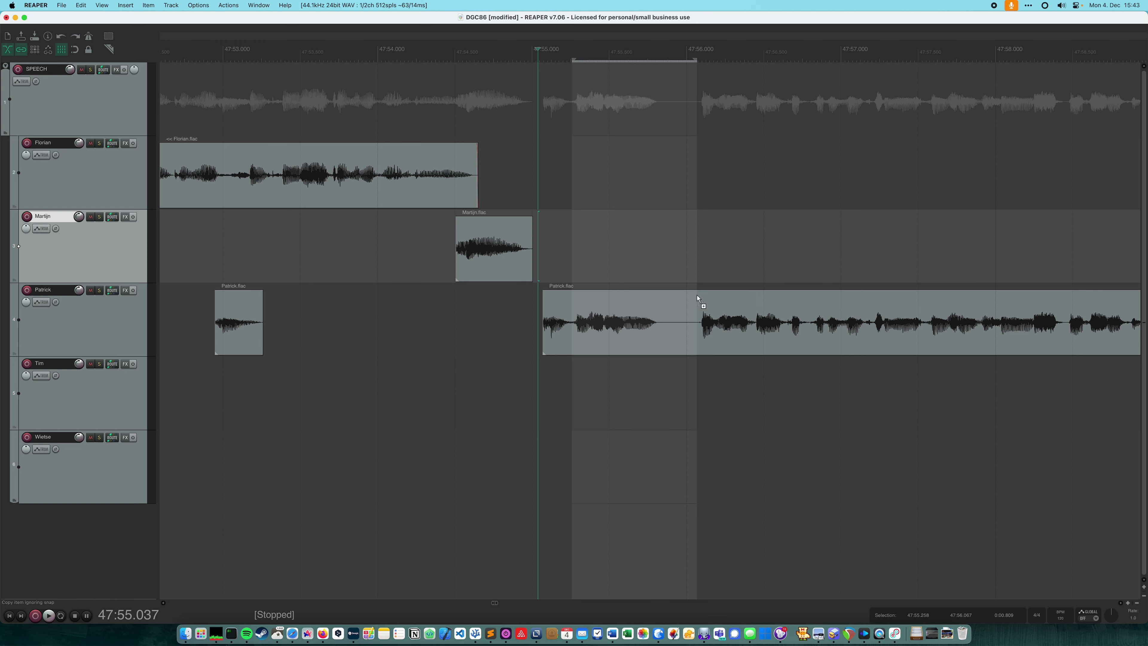
{"action": "key", "text": "super+Delete"}
{"action": "left_click", "coordinate": [460, 192]}
{"action": "key", "text": "space"}
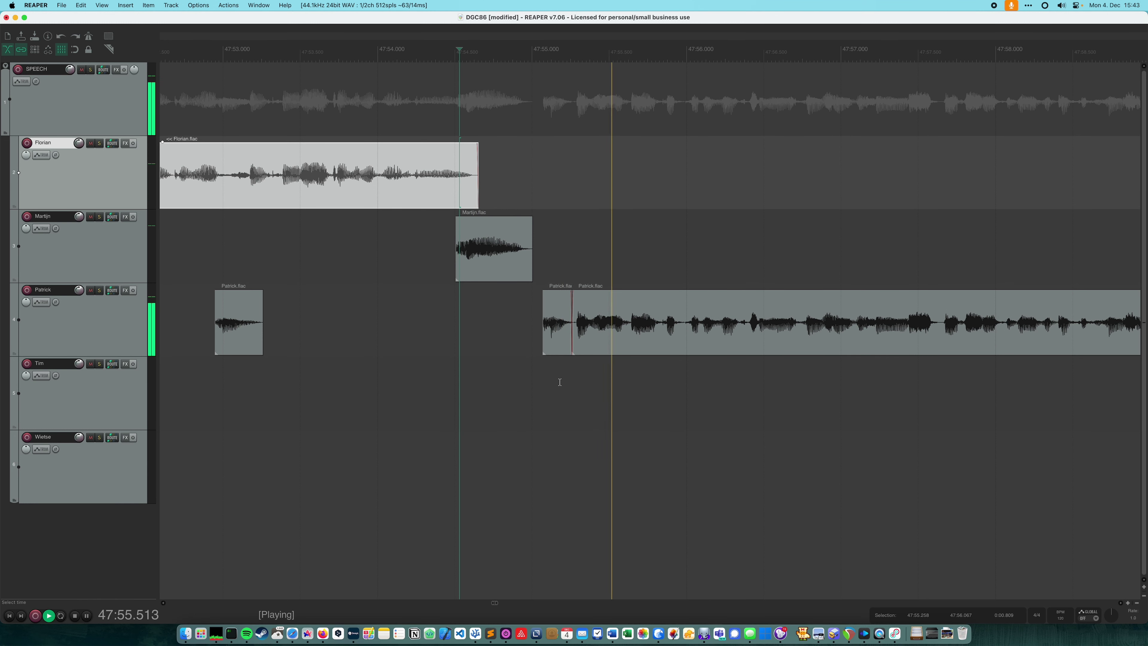
{"action": "key", "text": "space"}
{"action": "key", "text": "super+z"}
{"action": "key", "text": "super+z"}
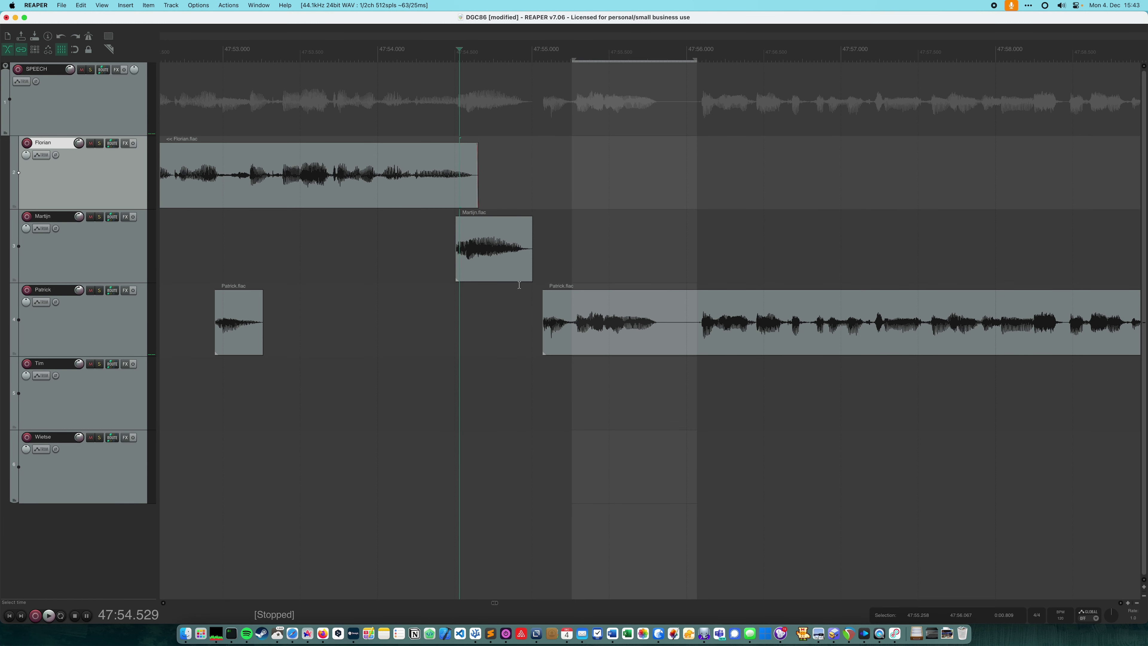
- Replay the start of the third speaker's long clip several times from about 47:54.9 and 47:55.0 to examine the wording and pauses
{"action": "left_click", "coordinate": [519, 284]}
{"action": "key", "text": "space"}
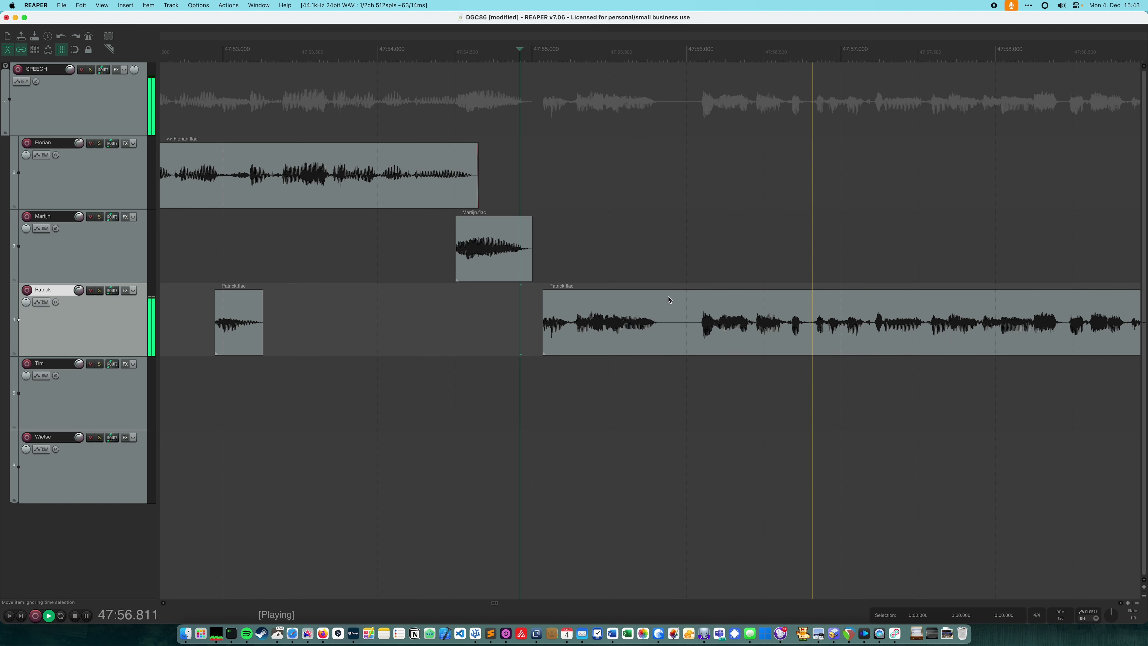
{"action": "left_click", "coordinate": [543, 248]}
{"action": "left_click", "coordinate": [536, 244]}
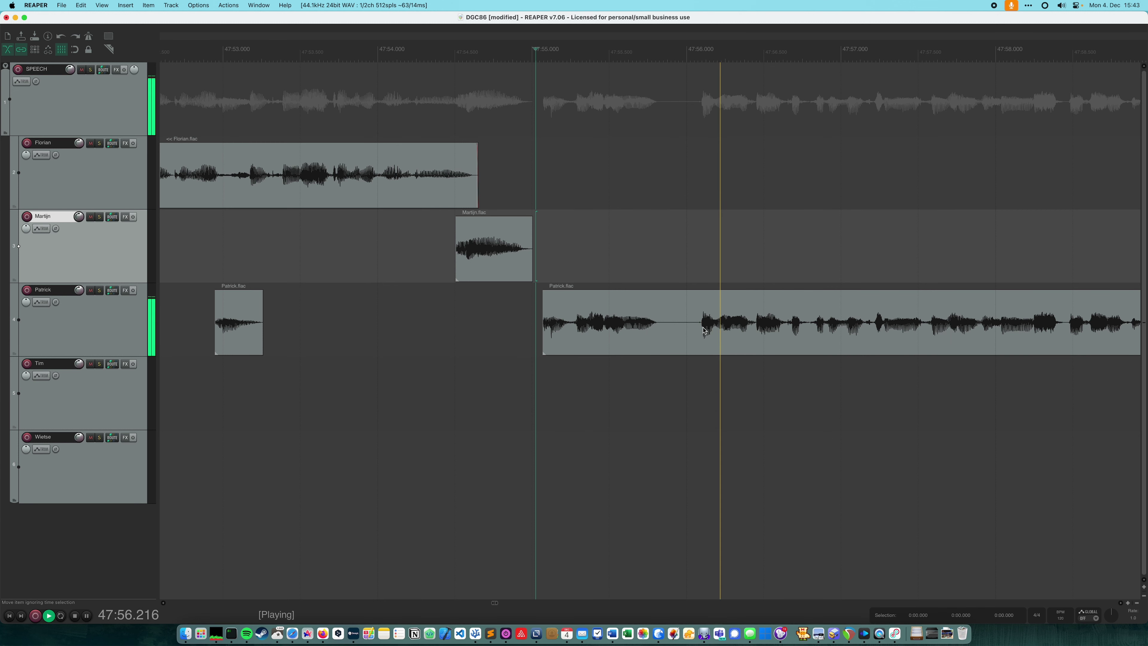
{"action": "scroll", "coordinate": [704, 330], "scroll_direction": "down", "scroll_amount": 3}
{"action": "scroll", "coordinate": [547, 175], "scroll_direction": "right", "scroll_amount": 5}
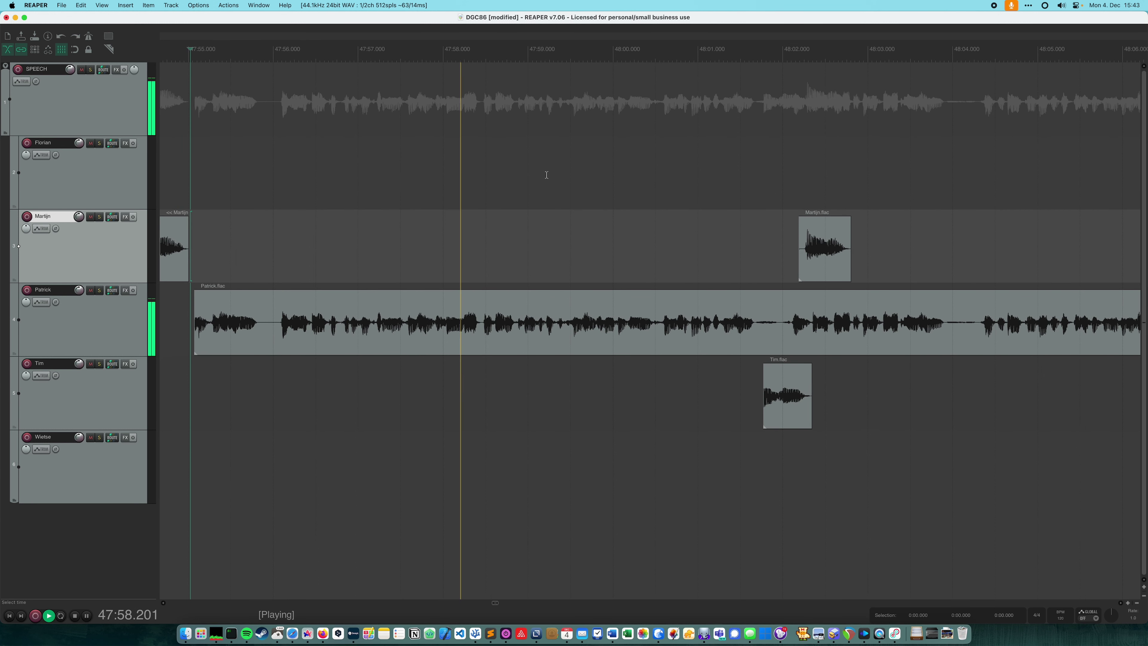
{"action": "scroll", "coordinate": [618, 51], "scroll_direction": "left", "scroll_amount": 2}
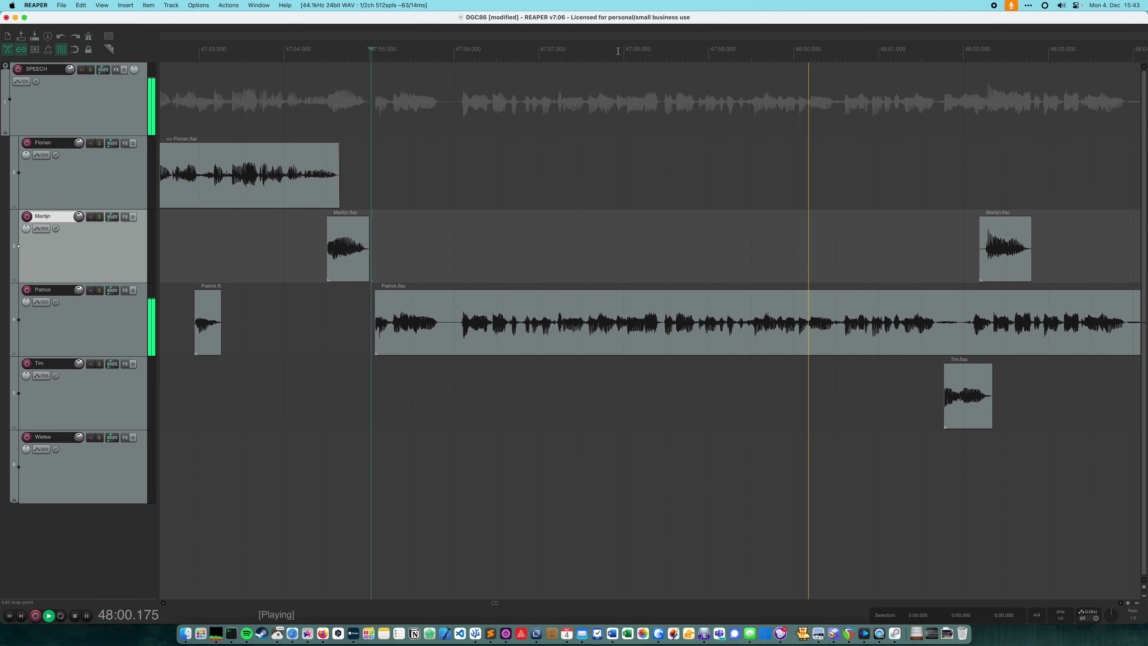
{"action": "left_click", "coordinate": [374, 249]}
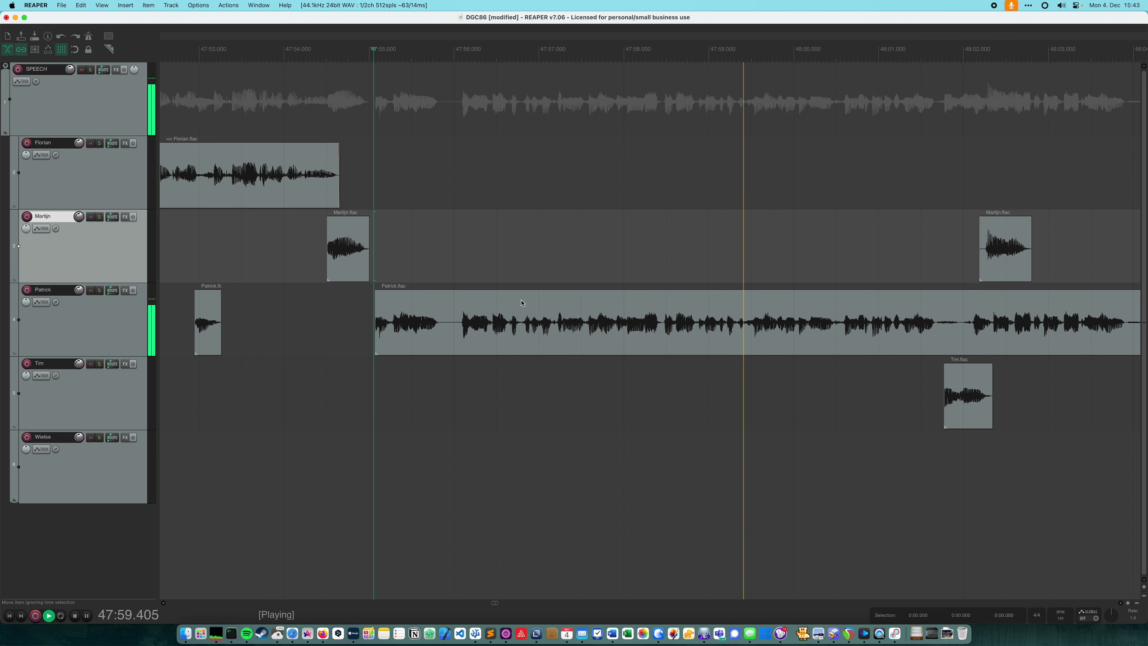
{"action": "key", "text": "space"}
{"action": "key", "text": "space"}
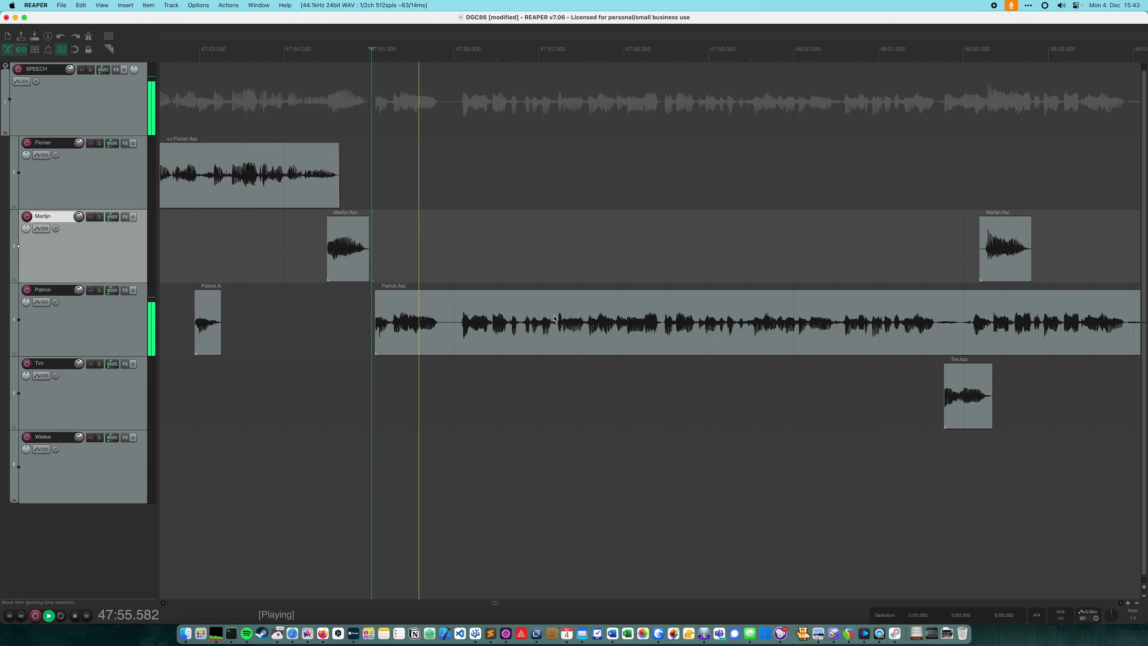
{"action": "scroll", "coordinate": [555, 317], "scroll_direction": "up", "scroll_amount": 3}
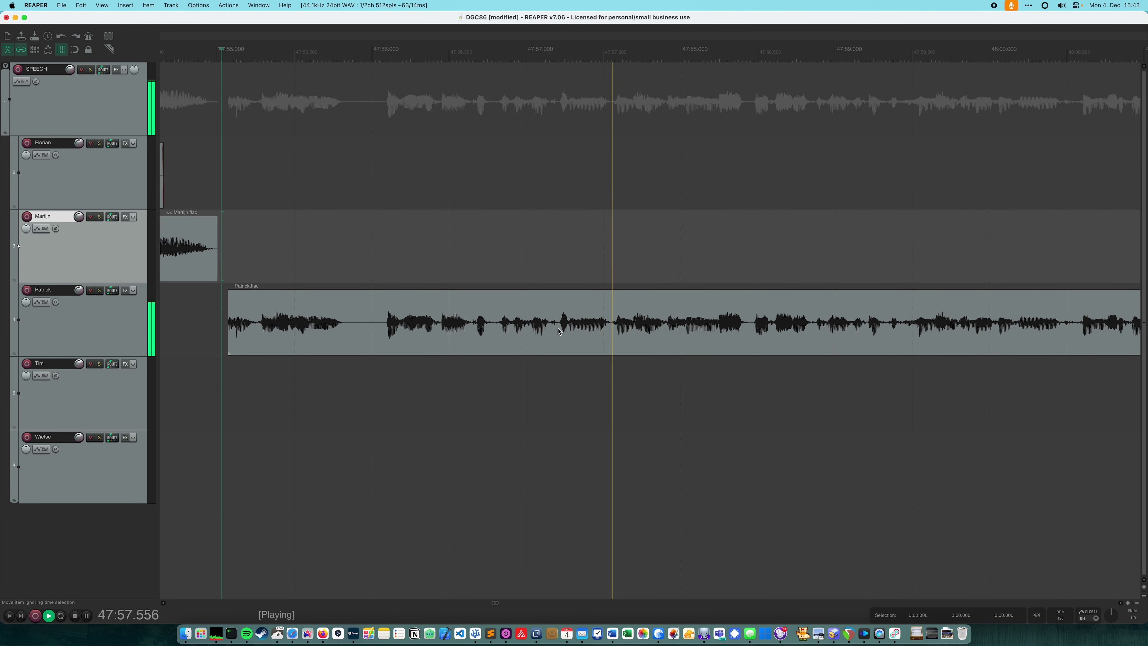
- Split the third speaker's clip near its start and cut out the passage between about 47:55.05 and 47:57.50 on all tracks
{"action": "left_click", "coordinate": [611, 327]}
{"action": "key", "text": "space"}
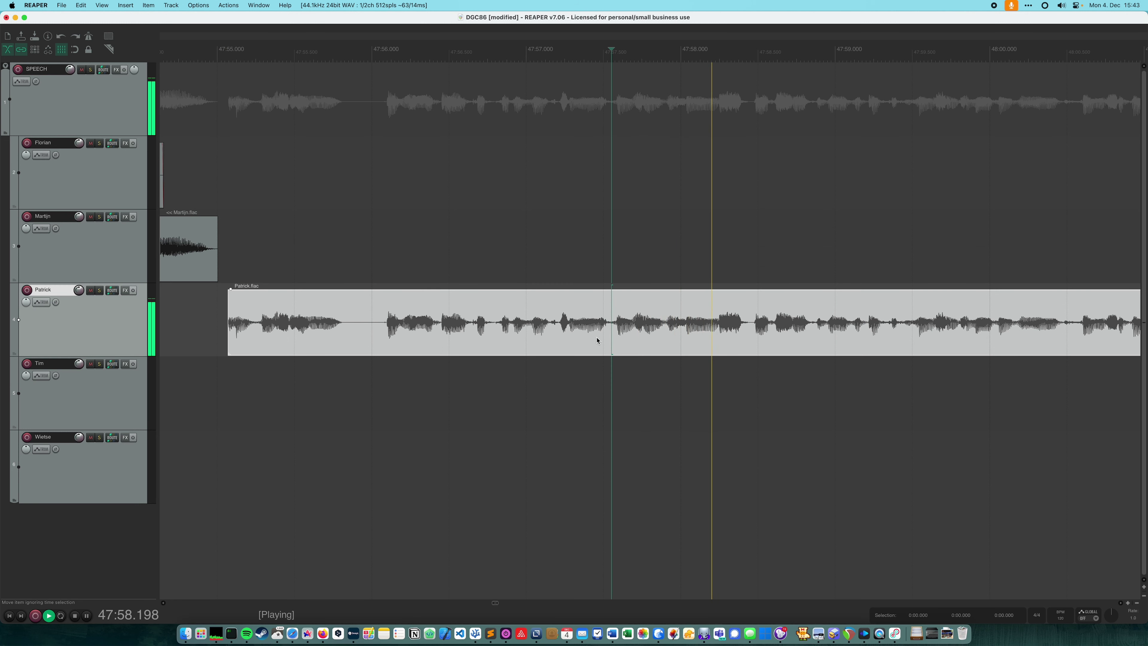
{"action": "key", "text": "space"}
{"action": "key", "text": "s"}
{"action": "left_click", "coordinate": [453, 312]}
{"action": "key", "text": "Delete"}
{"action": "left_click_drag", "start_coordinate": [226, 149], "coordinate": [603, 224]}
{"action": "key", "text": "super+shift+x"}
{"action": "scroll", "coordinate": [592, 215], "scroll_direction": "down", "scroll_amount": 3}
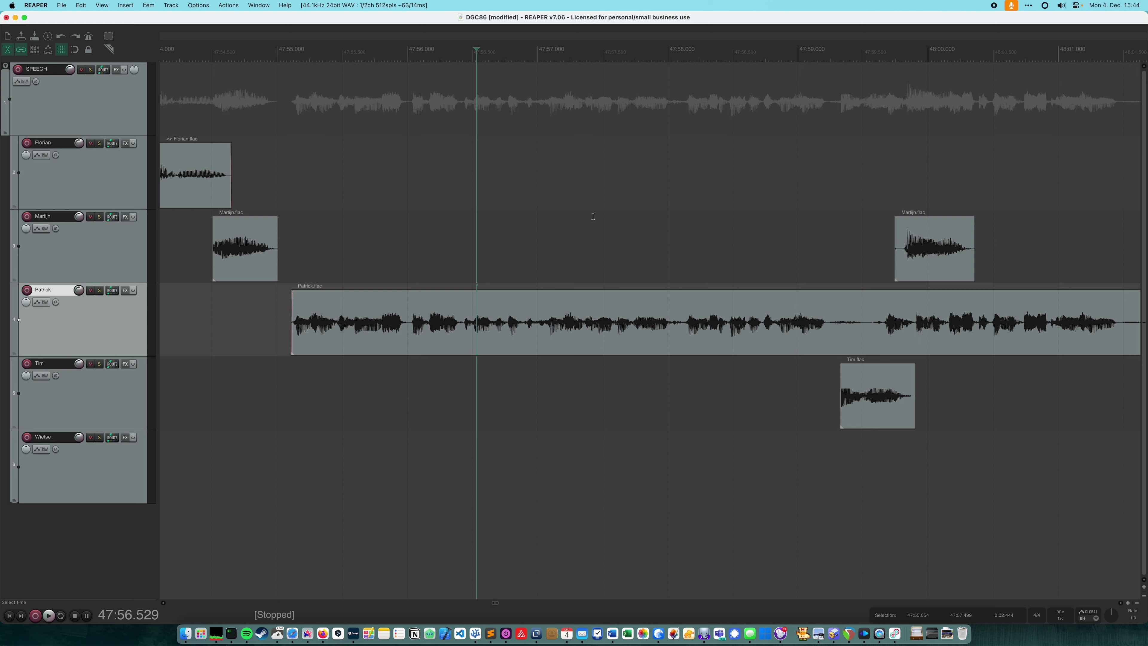
- Replay the cut from 47:55.054 and add a marker there with the note "Add link to spreadsheet with versions" addressed to a speaker
{"action": "left_click", "coordinate": [352, 186]}
{"action": "key", "text": "space"}
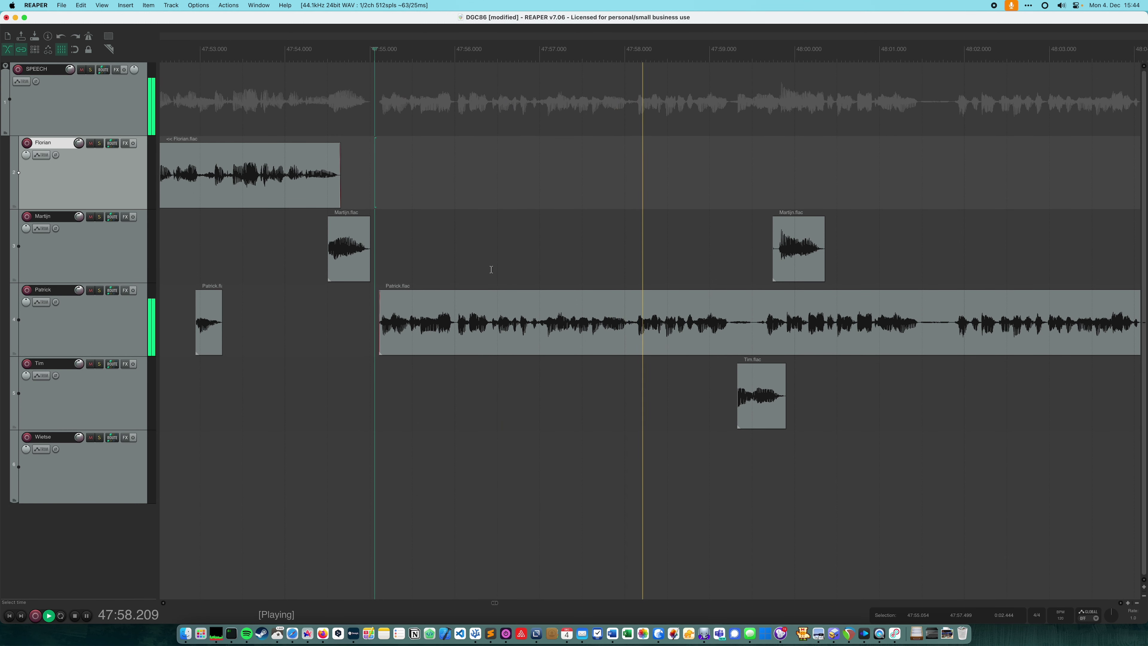
{"action": "key", "text": "space"}
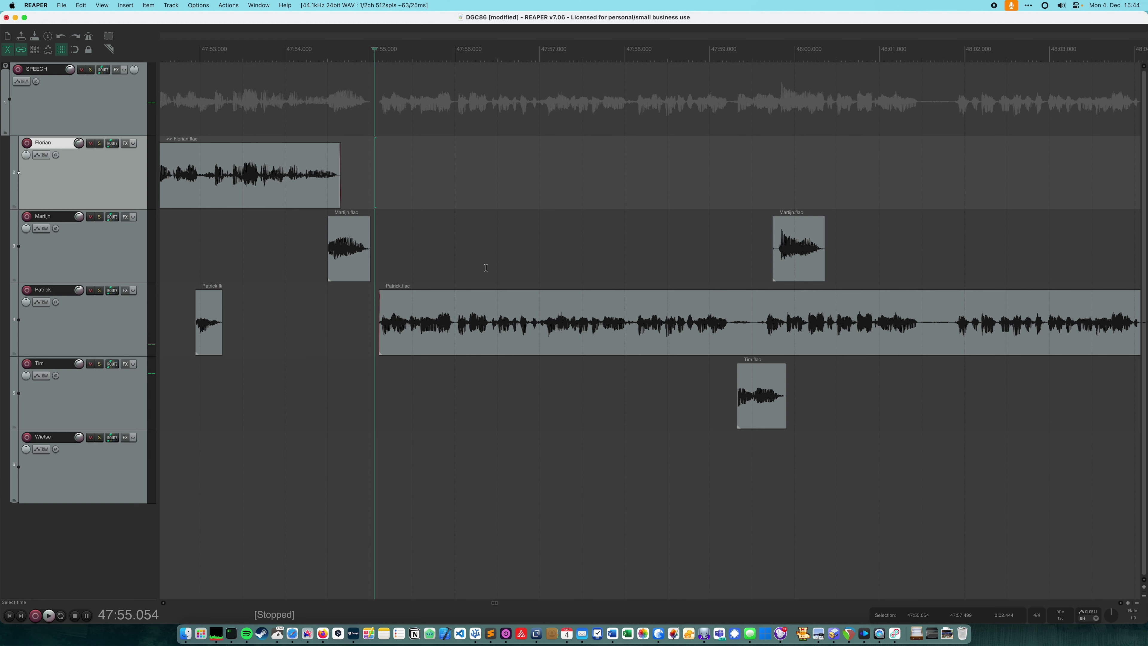
{"action": "double_click", "coordinate": [380, 38]}
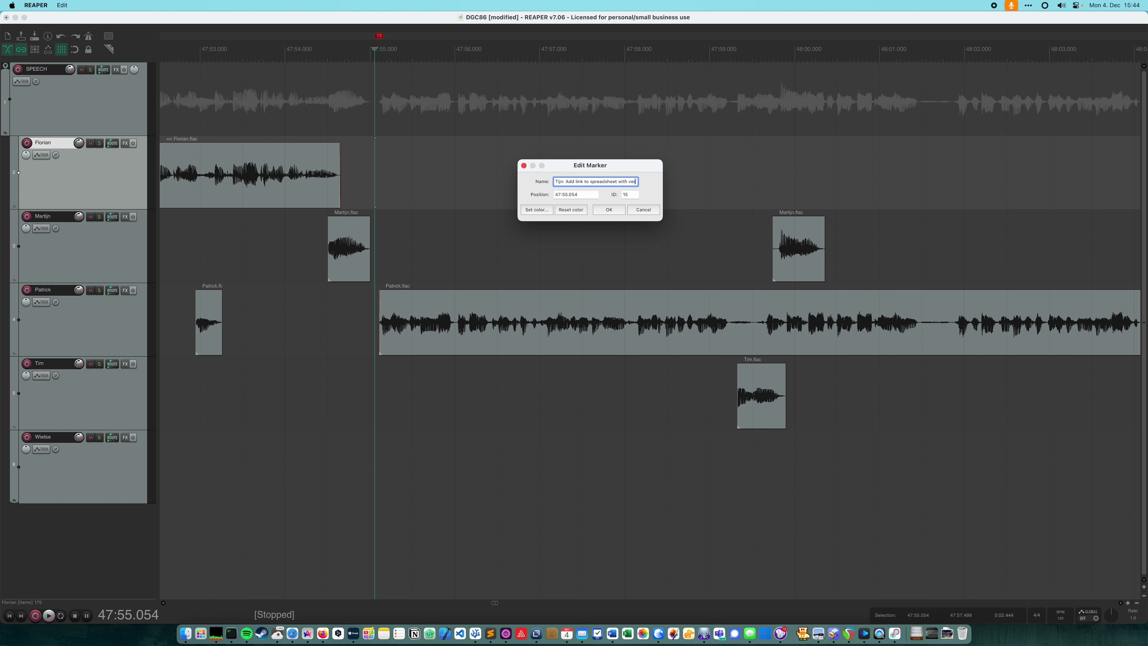
{"action": "key", "text": "Return"}
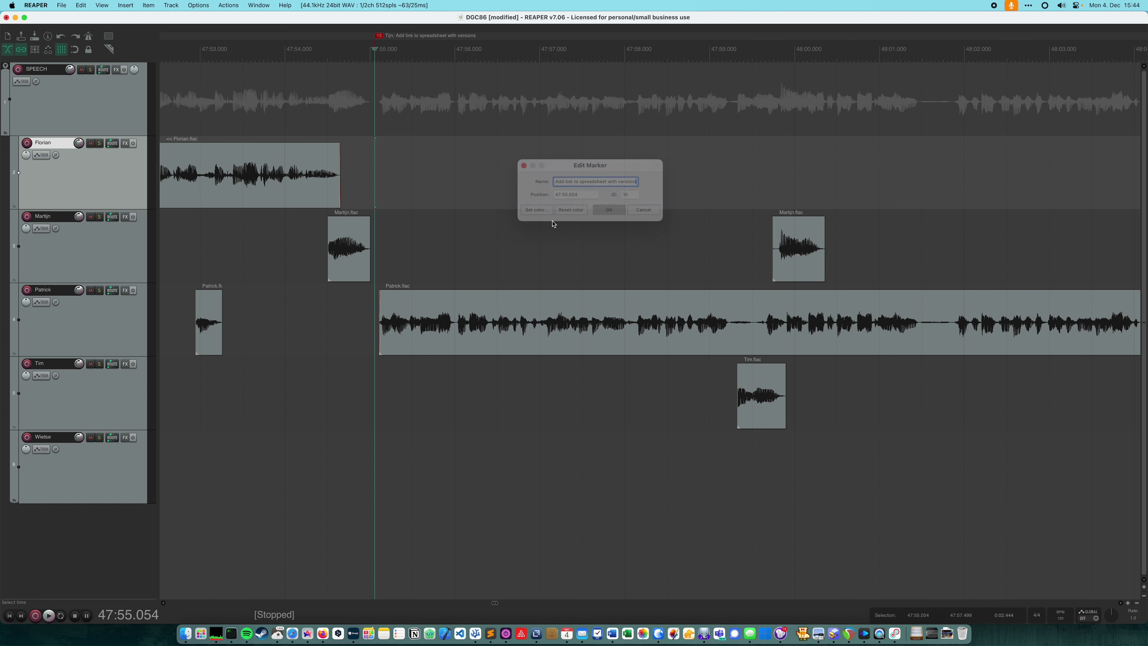
- Split the third speaker's clip at 47:59.521, moving its later part to about 48:00.04 and the second speaker's interjection to about 47:59.60
{"action": "left_click", "coordinate": [350, 321]}
{"action": "key", "text": "space"}
{"action": "left_click_drag", "start_coordinate": [770, 39], "coordinate": [667, 36]}
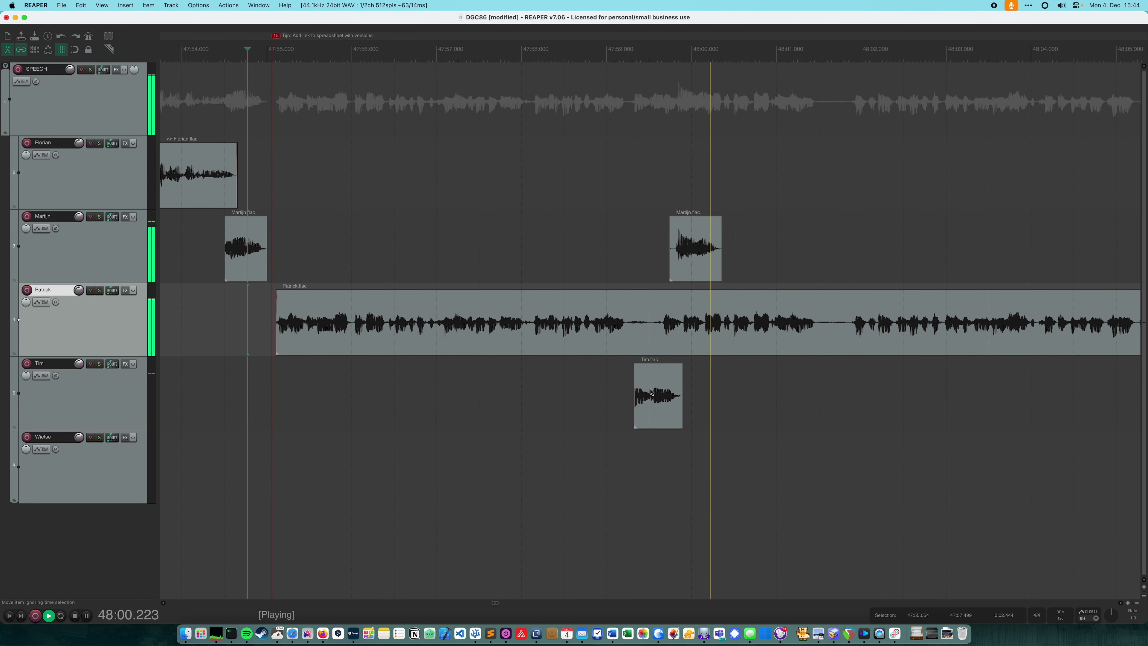
{"action": "left_click", "coordinate": [527, 248]}
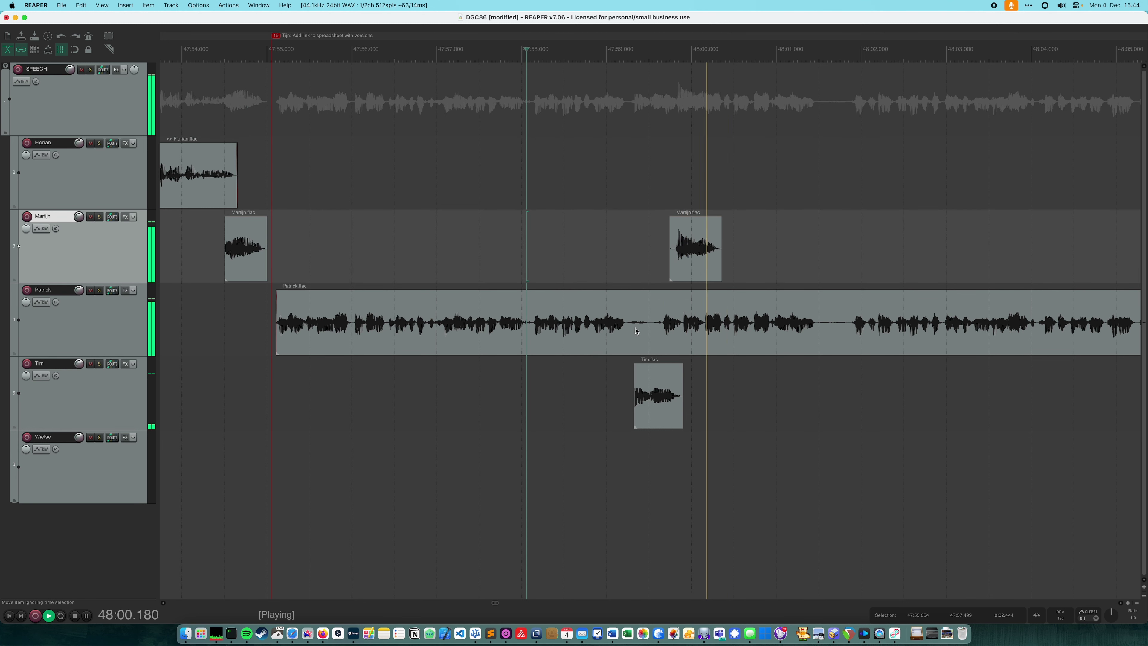
{"action": "left_click", "coordinate": [651, 327]}
{"action": "key", "text": "s"}
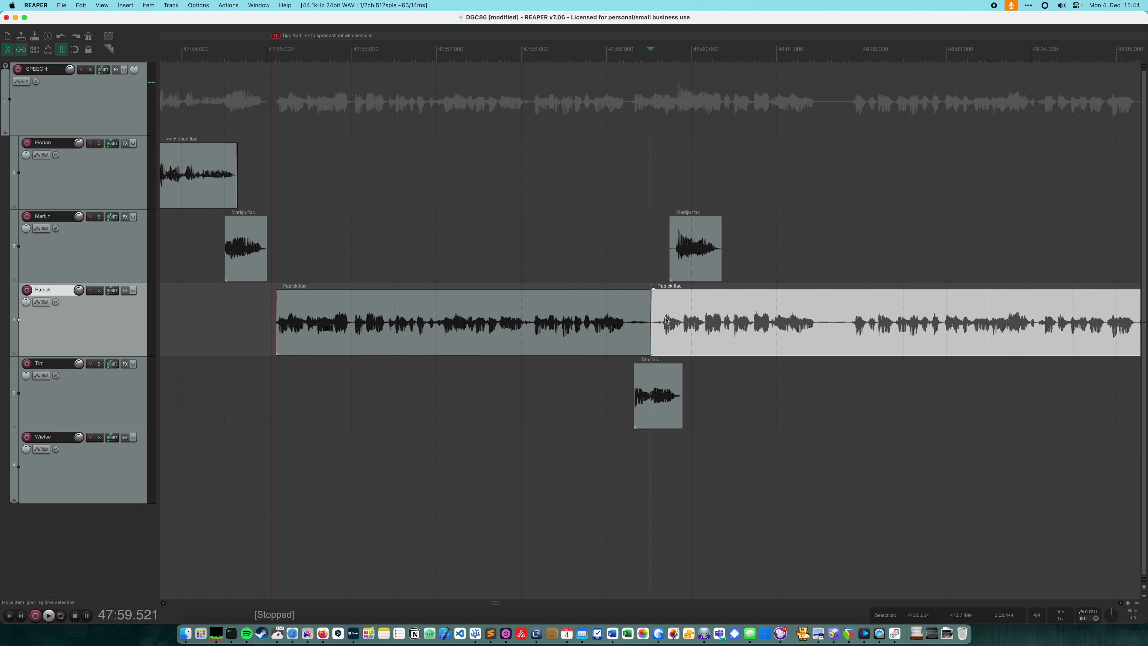
{"action": "left_click_drag", "start_coordinate": [666, 320], "coordinate": [711, 320]}
{"action": "left_click_drag", "start_coordinate": [728, 240], "coordinate": [672, 240]}
{"action": "left_click", "coordinate": [520, 209]}
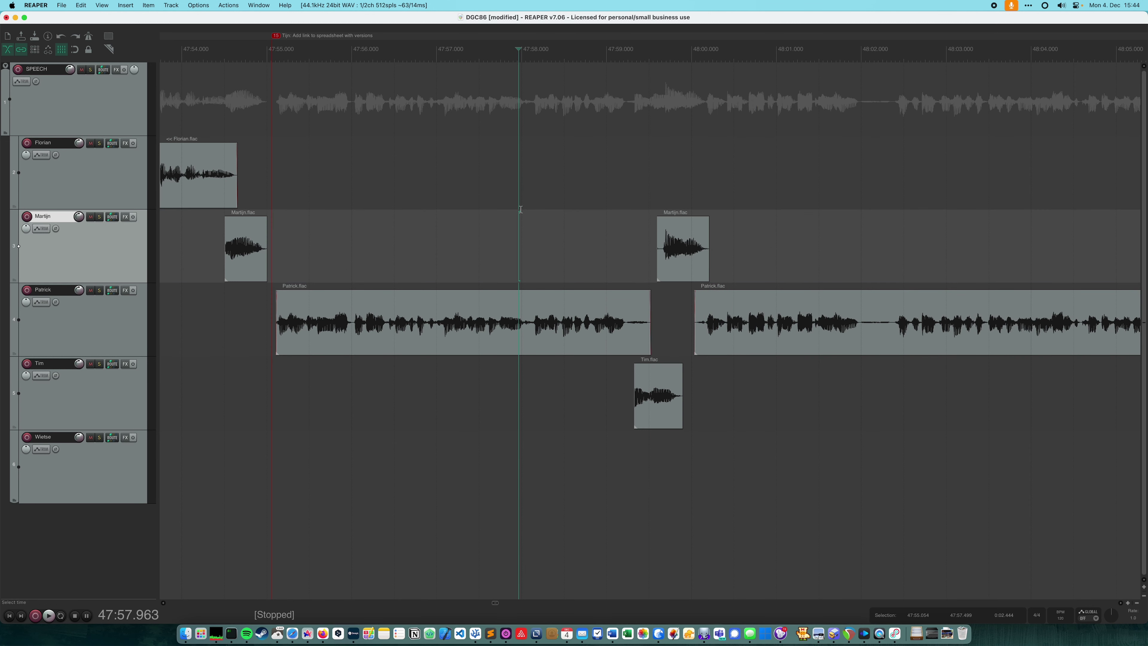
{"action": "key", "text": "space"}
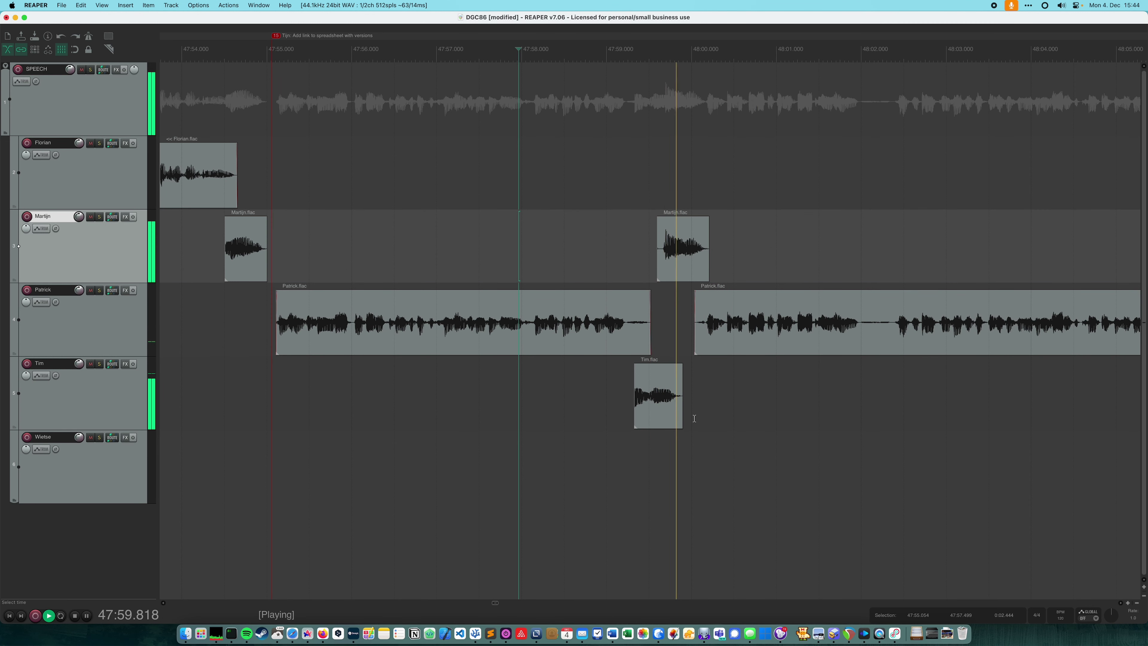
- Listen on past 48:10 and move the second speaker's interjection to about 48:09.30 and the fourth speaker's to about 48:09.61
{"action": "scroll", "coordinate": [643, 82], "scroll_direction": "right", "scroll_amount": 5}
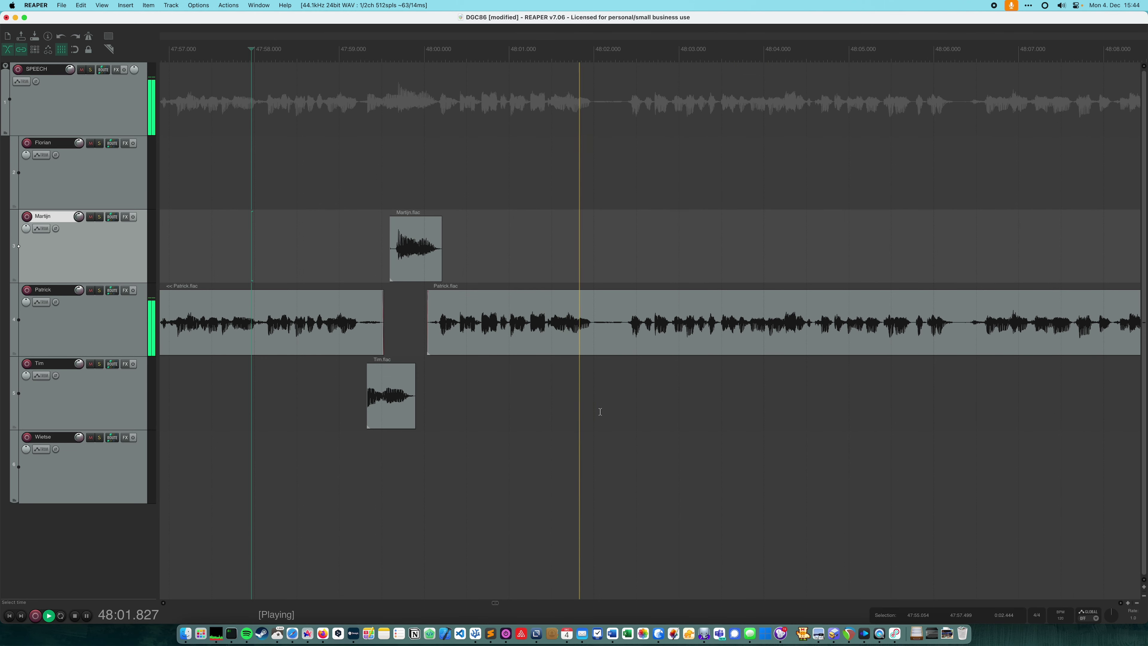
{"action": "left_click_drag", "start_coordinate": [1027, 41], "coordinate": [715, 44]}
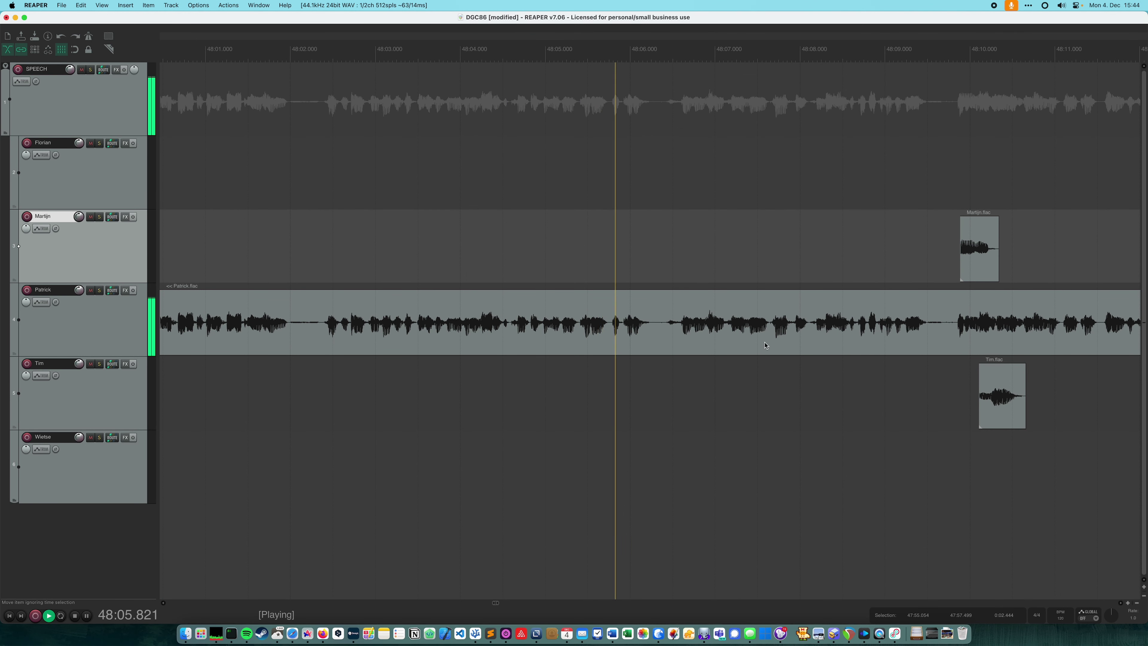
{"action": "scroll", "coordinate": [583, 231], "scroll_direction": "right", "scroll_amount": 5}
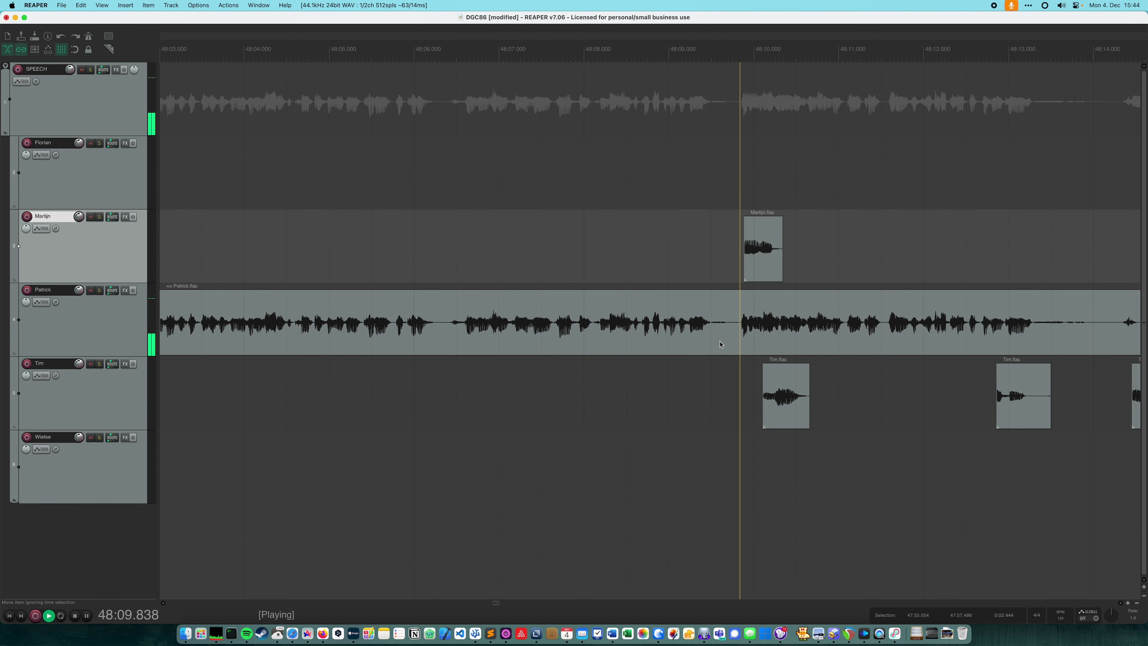
{"action": "key", "text": "space"}
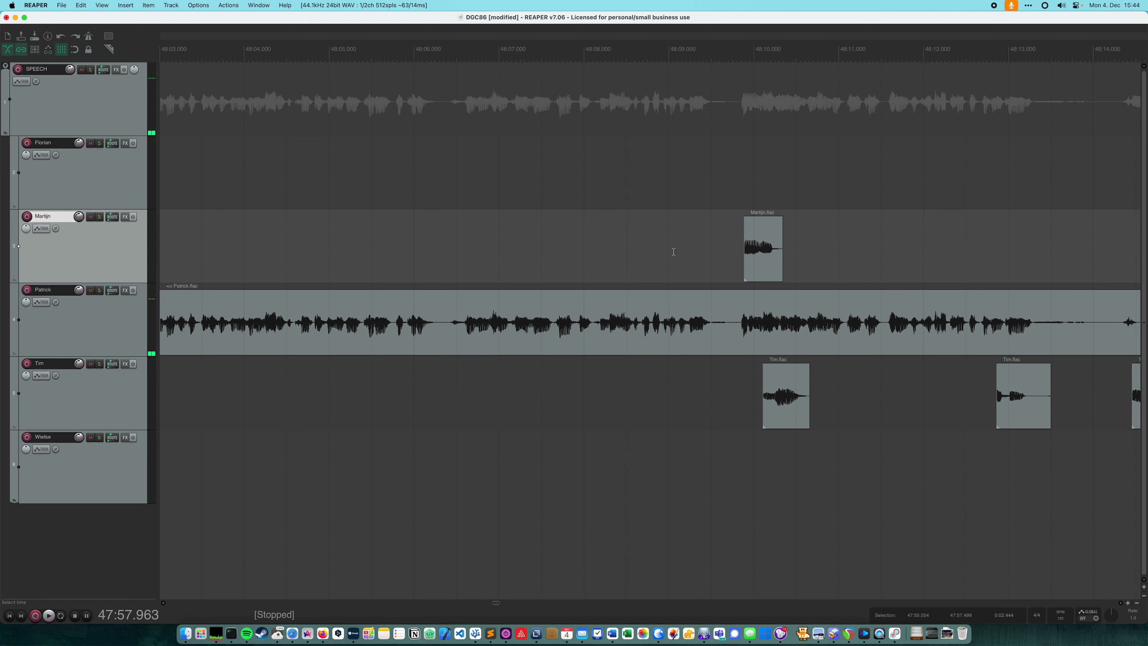
{"action": "left_click", "coordinate": [639, 252]}
{"action": "key", "text": "space"}
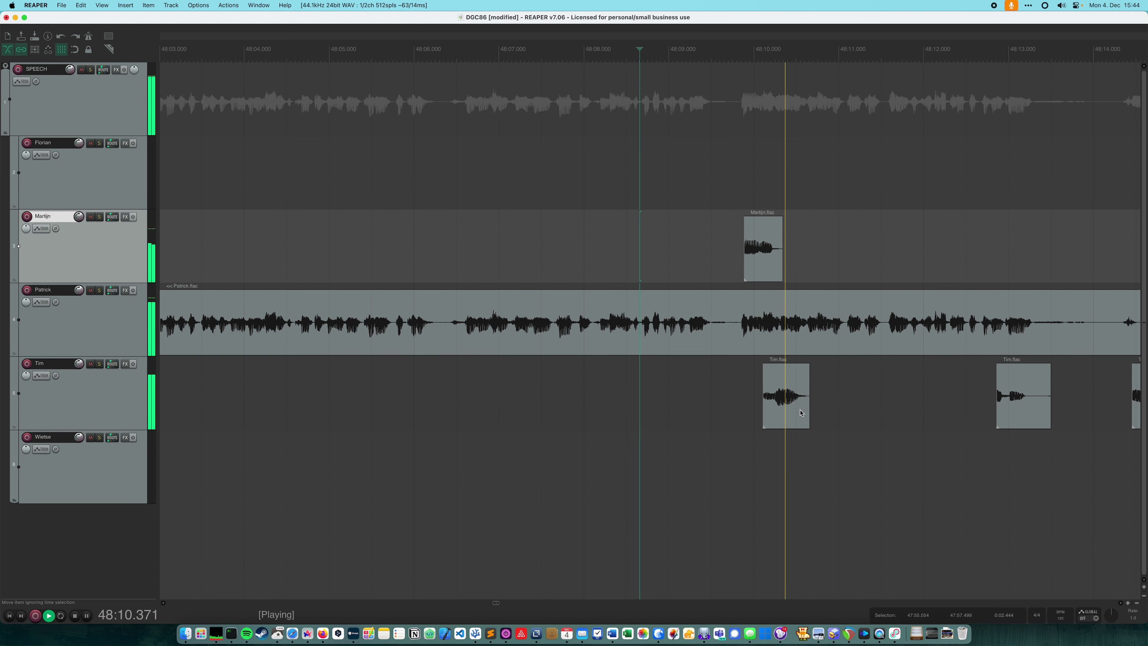
{"action": "key", "text": "space"}
{"action": "left_click", "coordinate": [783, 398]}
{"action": "left_click_drag", "start_coordinate": [782, 398], "coordinate": [741, 397]}
{"action": "left_click_drag", "start_coordinate": [753, 232], "coordinate": [704, 232]}
{"action": "key", "text": "space"}
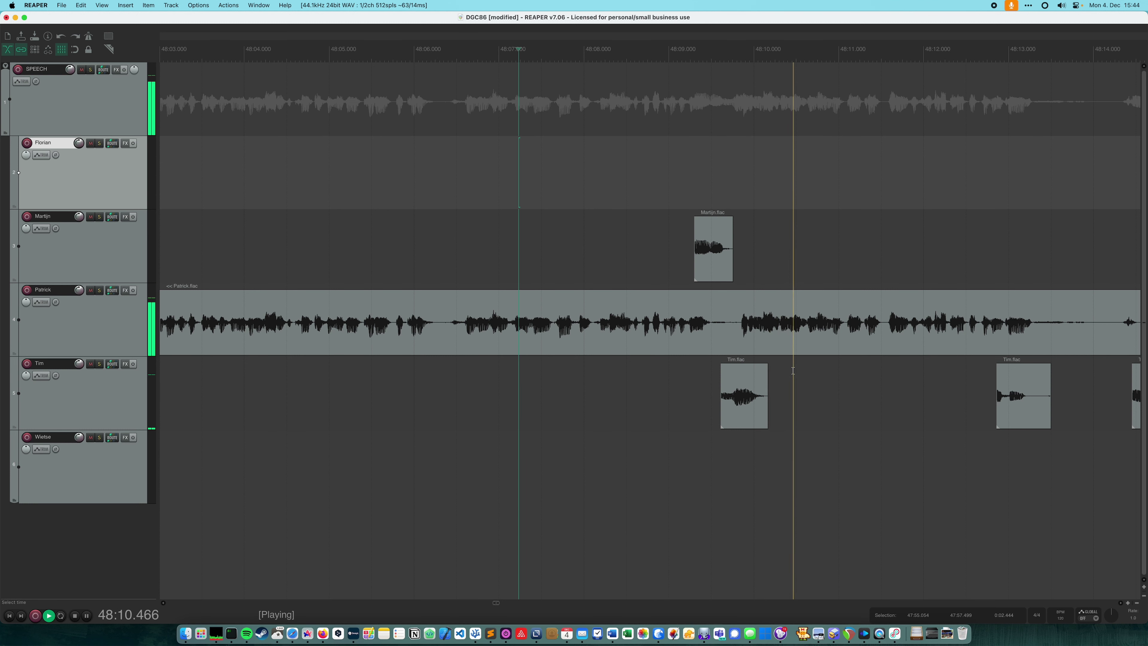
- Split the third speaker's clip at 48:09.699, move the later part to about 48:09.97, and replay the transition
{"action": "scroll", "coordinate": [726, 333], "scroll_direction": "up", "scroll_amount": 3}
{"action": "left_click", "coordinate": [729, 333]}
{"action": "key", "text": "s"}
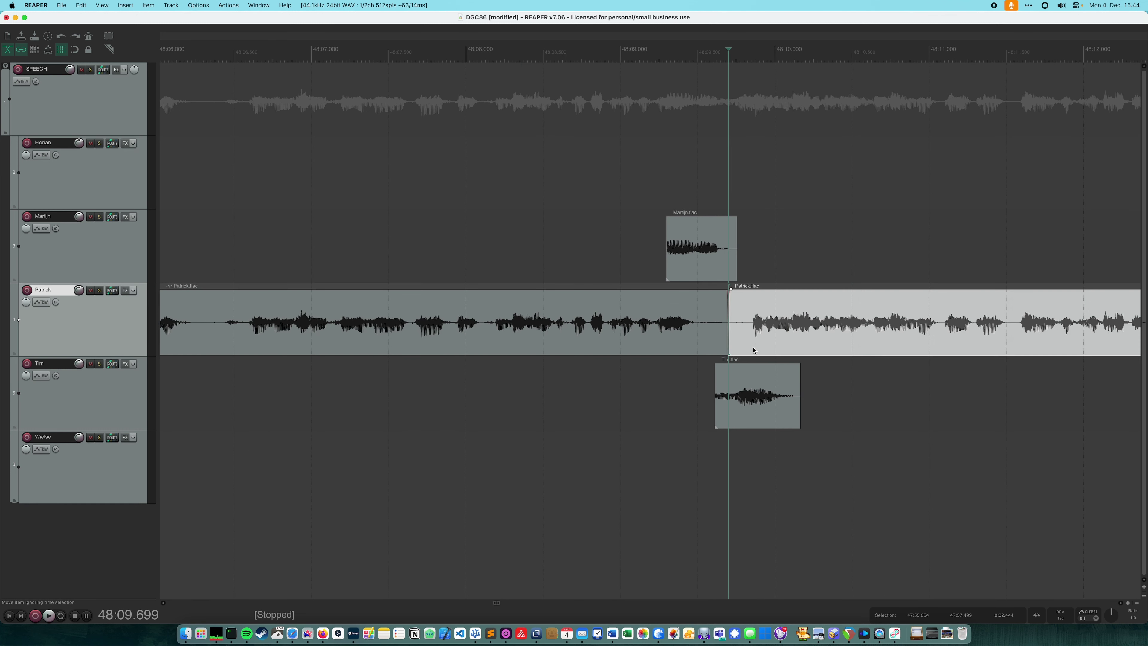
{"action": "scroll", "coordinate": [729, 334], "scroll_direction": "down", "scroll_amount": 3}
{"action": "left_click_drag", "start_coordinate": [775, 322], "coordinate": [799, 322]}
{"action": "left_click", "coordinate": [493, 172]}
{"action": "key", "text": "space"}
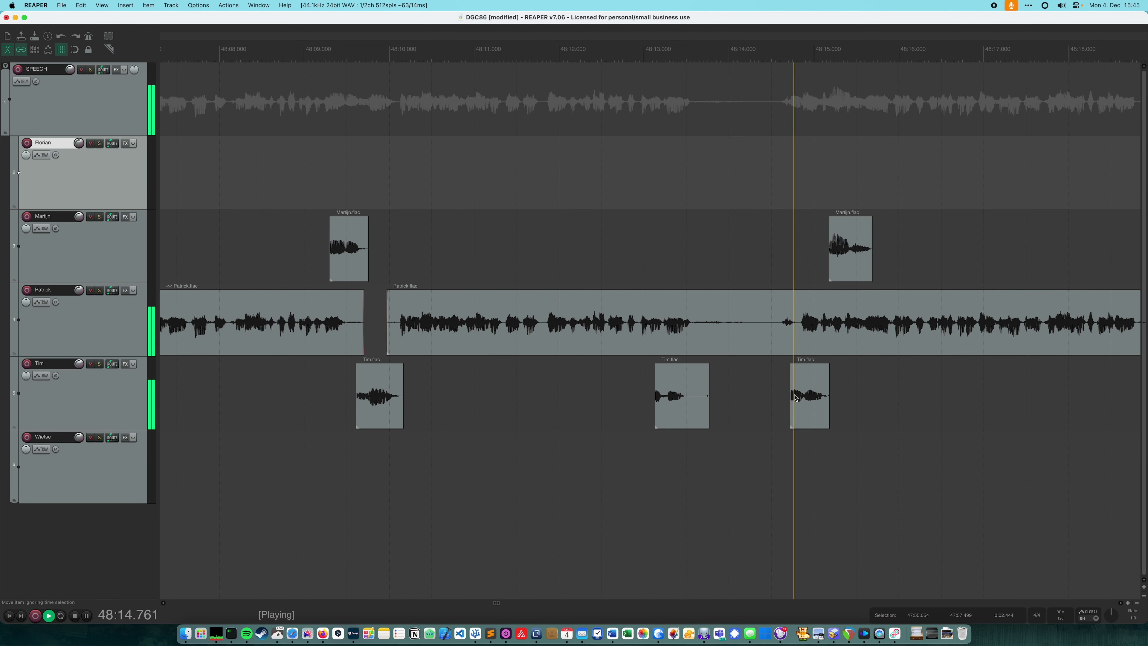
- Delete the fourth speaker's interjection at about 48:13.1 and replay the passage
{"action": "left_click", "coordinate": [681, 393]}
{"action": "key", "text": "Delete"}
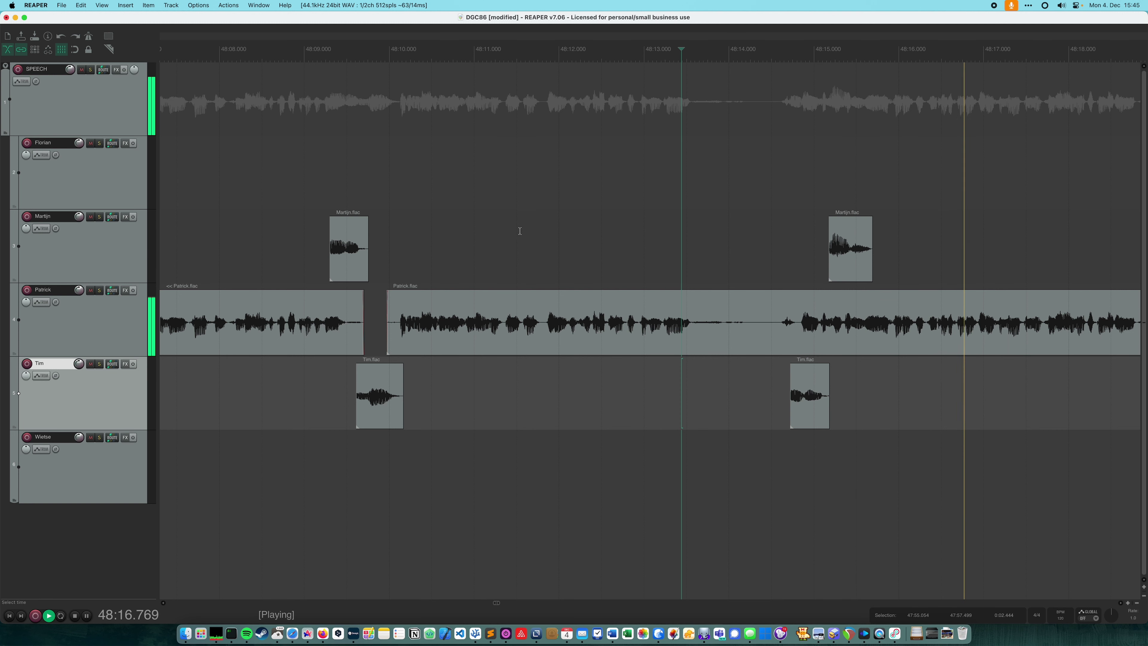
{"action": "left_click", "coordinate": [516, 172]}
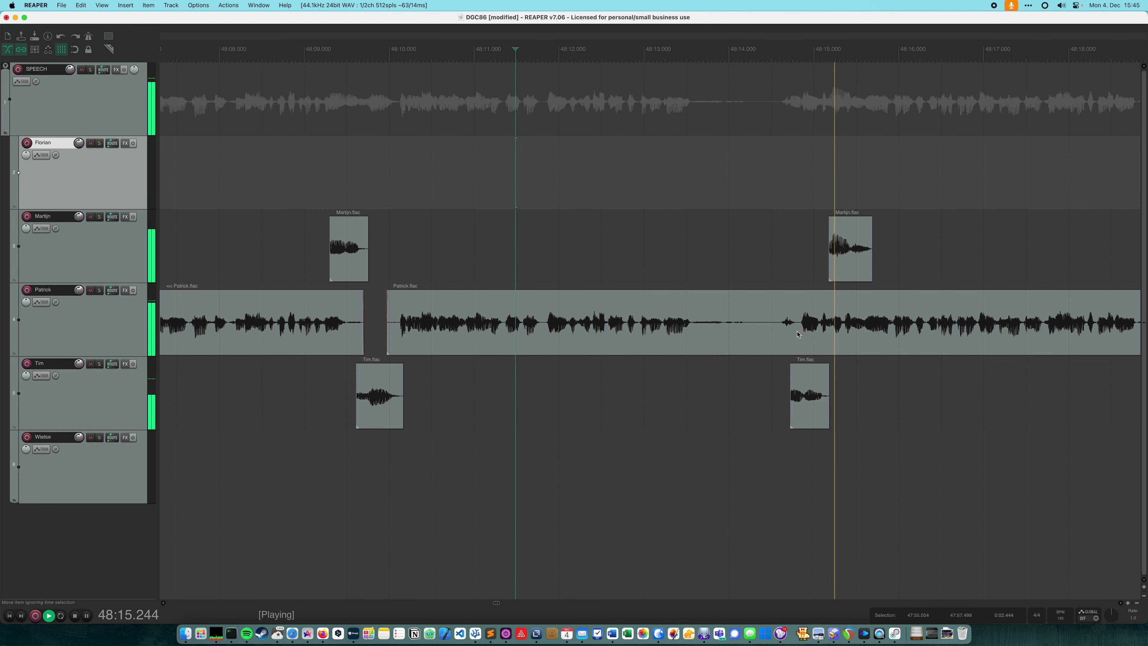
{"action": "key", "text": "space"}
- Split out and delete the third speaker's pause and noises between about 48:13.55 and 48:14.81
{"action": "scroll", "coordinate": [787, 337], "scroll_direction": "up", "scroll_amount": 3}
{"action": "left_click", "coordinate": [610, 332]}
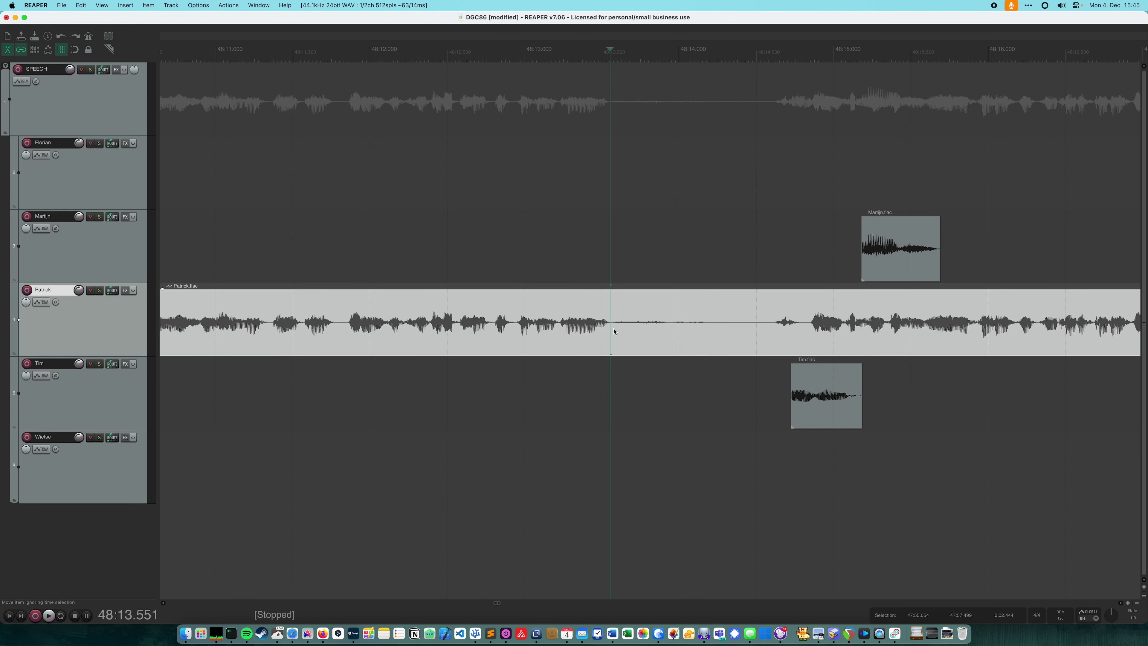
{"action": "key", "text": "s"}
{"action": "key", "text": "s"}
{"action": "left_click", "coordinate": [714, 317]}
{"action": "key", "text": "Delete"}
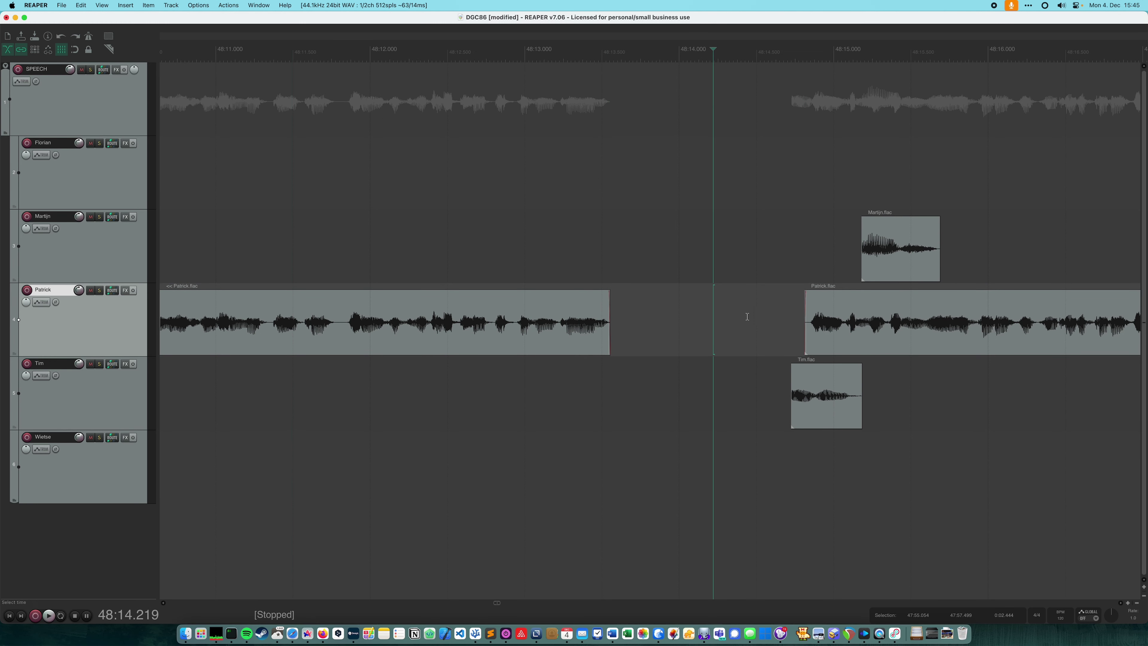
- Shift the third speaker's next clip and following items to about 48:13.99, and move the fourth speaker's interjection to about 48:13.55
{"action": "key", "text": "alt+p"}
{"action": "key", "text": "alt+p"}
{"action": "left_click_drag", "start_coordinate": [842, 325], "coordinate": [708, 332]}
{"action": "key", "text": "alt+p"}
{"action": "left_click_drag", "start_coordinate": [867, 392], "coordinate": [638, 397]}
{"action": "left_click", "coordinate": [591, 398]}
{"action": "key", "text": "space"}
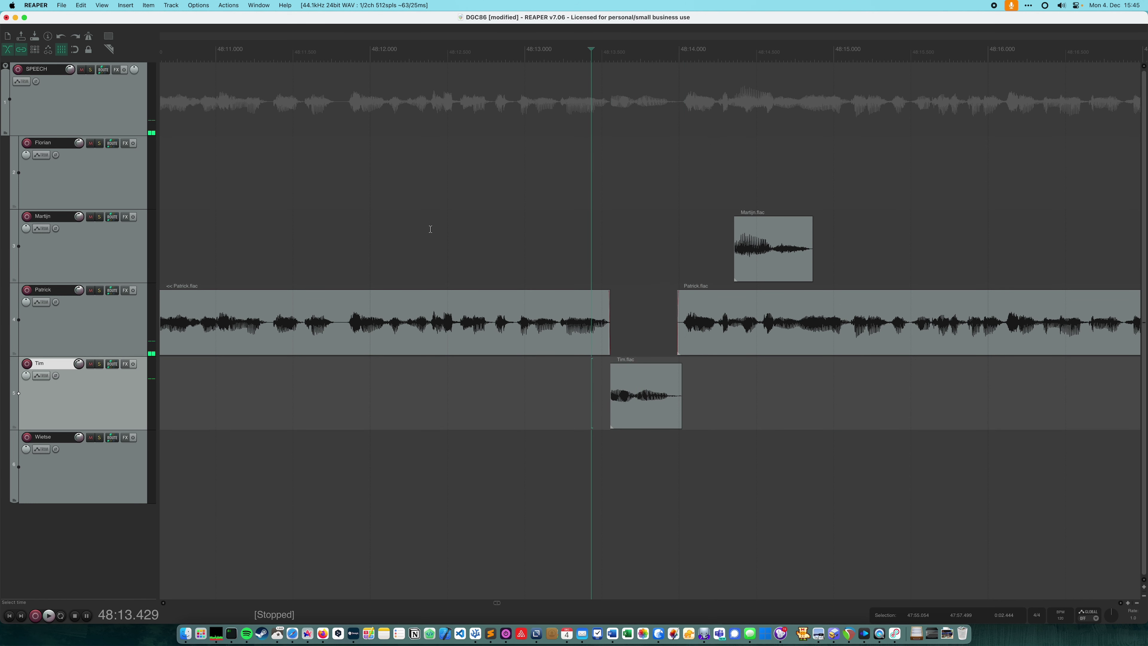
{"action": "left_click", "coordinate": [430, 229]}
{"action": "key", "text": "space"}
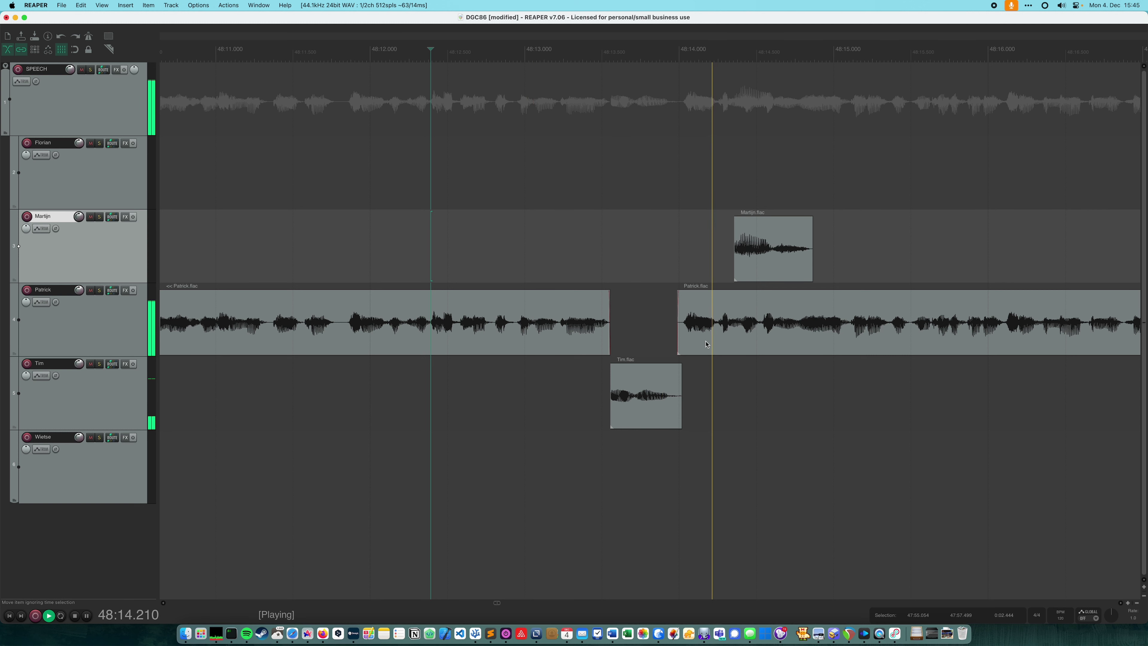
{"action": "key", "text": "space"}
- Move the second speaker's next interjection to about 48:13.81, replay the transition, and delete that interjection
{"action": "left_click", "coordinate": [768, 252]}
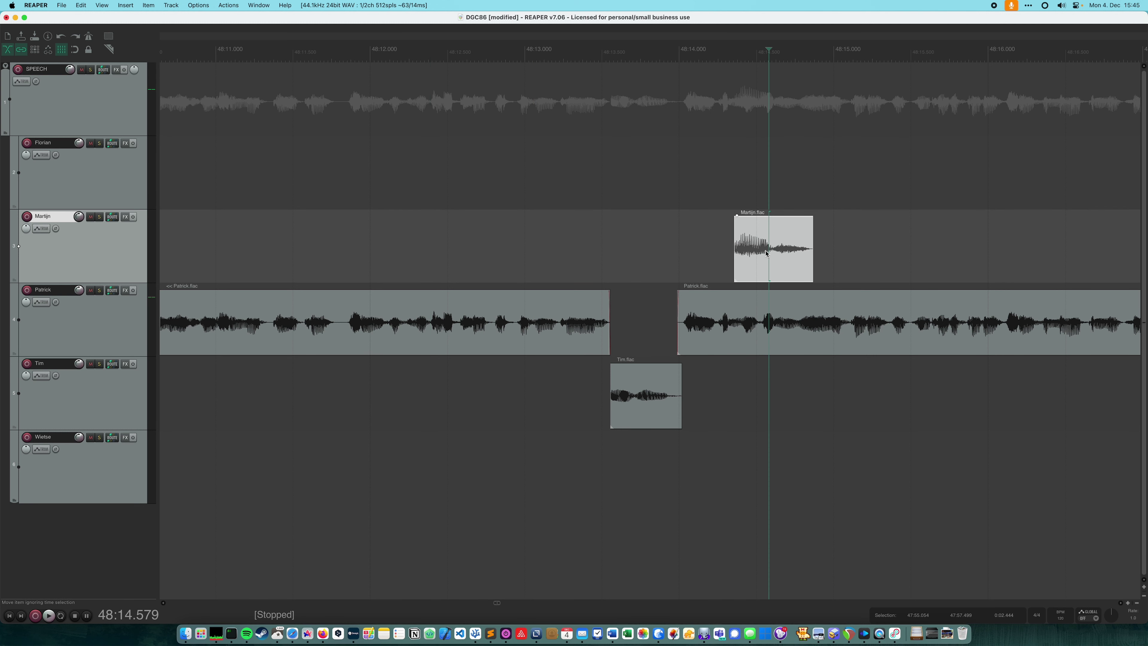
{"action": "left_click_drag", "start_coordinate": [768, 253], "coordinate": [682, 253]}
{"action": "left_click", "coordinate": [445, 246]}
{"action": "key", "text": "space"}
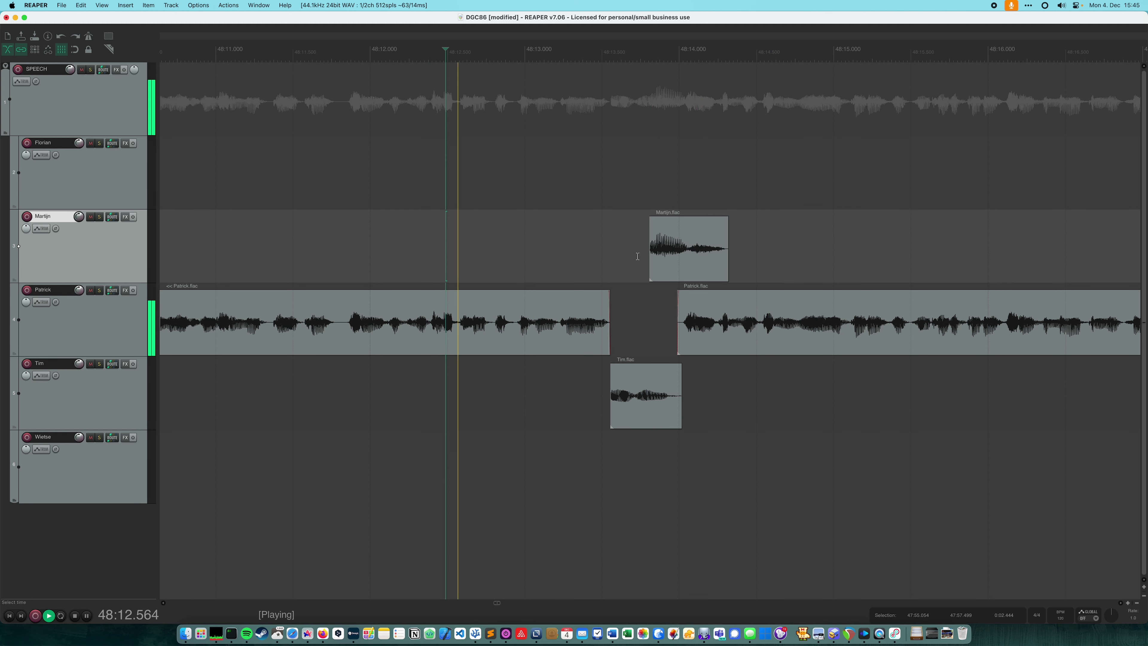
{"action": "key", "text": "space"}
{"action": "left_click", "coordinate": [677, 253]}
{"action": "key", "text": "Delete"}
- Listen on from about 48:12.9 and delete the second speaker's interjection at about 48:18.46
{"action": "scroll", "coordinate": [520, 225], "scroll_direction": "down", "scroll_amount": 3}
{"action": "scroll", "coordinate": [520, 225], "scroll_direction": "down", "scroll_amount": 2}
{"action": "left_click", "coordinate": [518, 230]}
{"action": "key", "text": "space"}
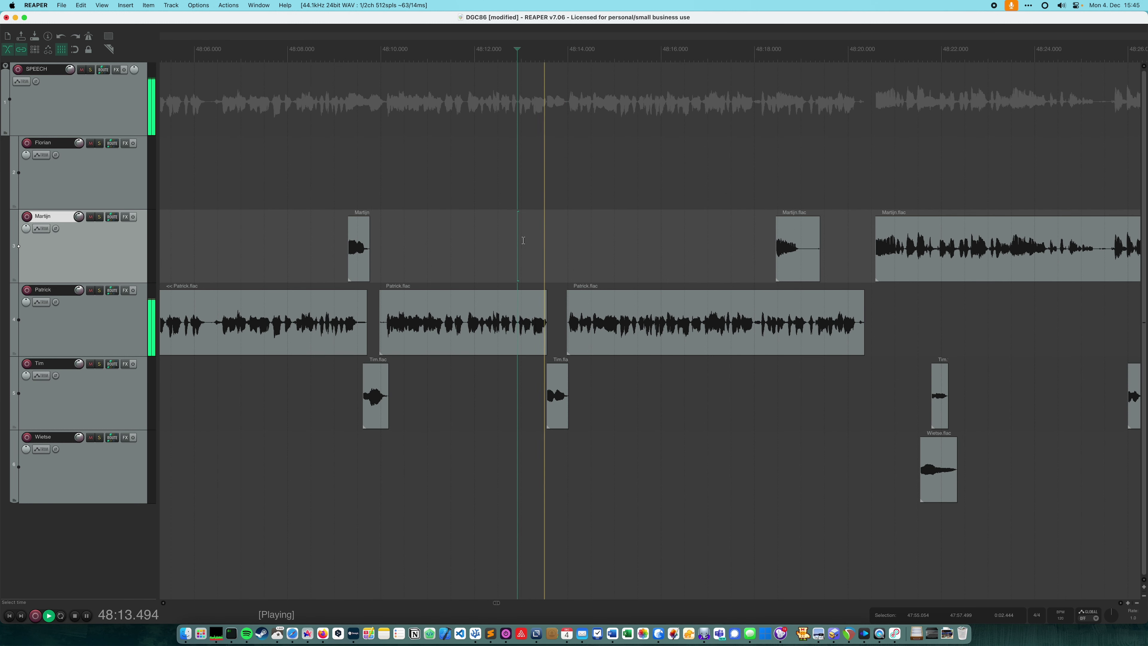
{"action": "scroll", "coordinate": [648, 286], "scroll_direction": "up", "scroll_amount": 2}
{"action": "scroll", "coordinate": [771, 264], "scroll_direction": "up", "scroll_amount": 2}
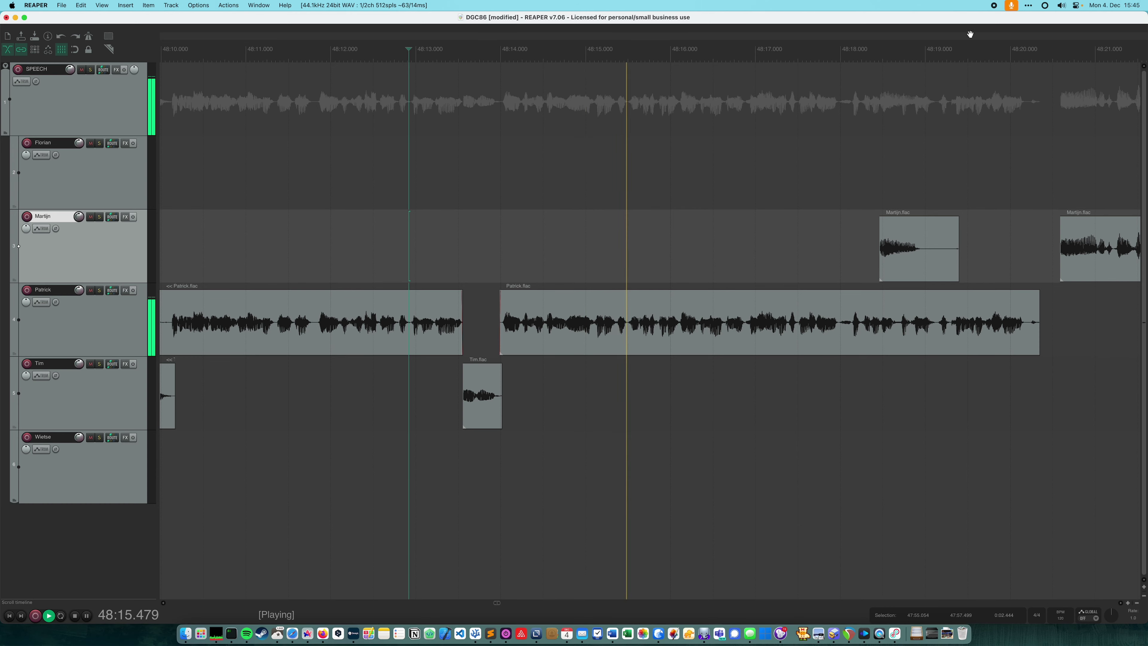
{"action": "left_click_drag", "start_coordinate": [970, 35], "coordinate": [857, 38]}
{"action": "scroll", "coordinate": [650, 266], "scroll_direction": "up", "scroll_amount": 2}
{"action": "scroll", "coordinate": [708, 262], "scroll_direction": "down", "scroll_amount": 2}
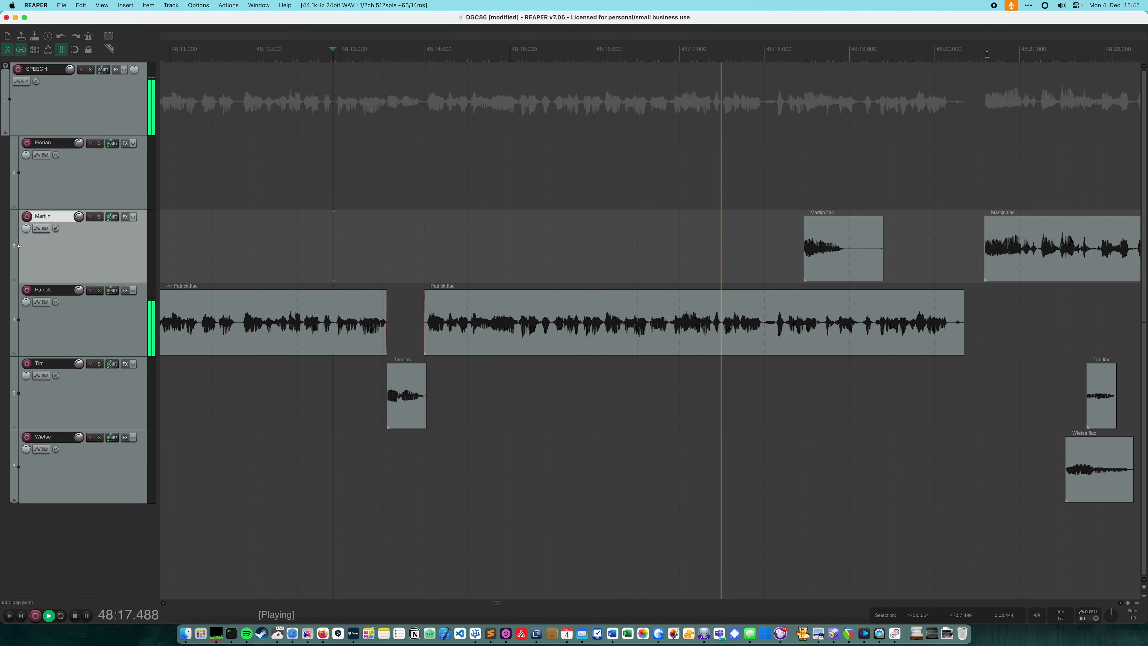
{"action": "left_click_drag", "start_coordinate": [988, 54], "coordinate": [849, 59]}
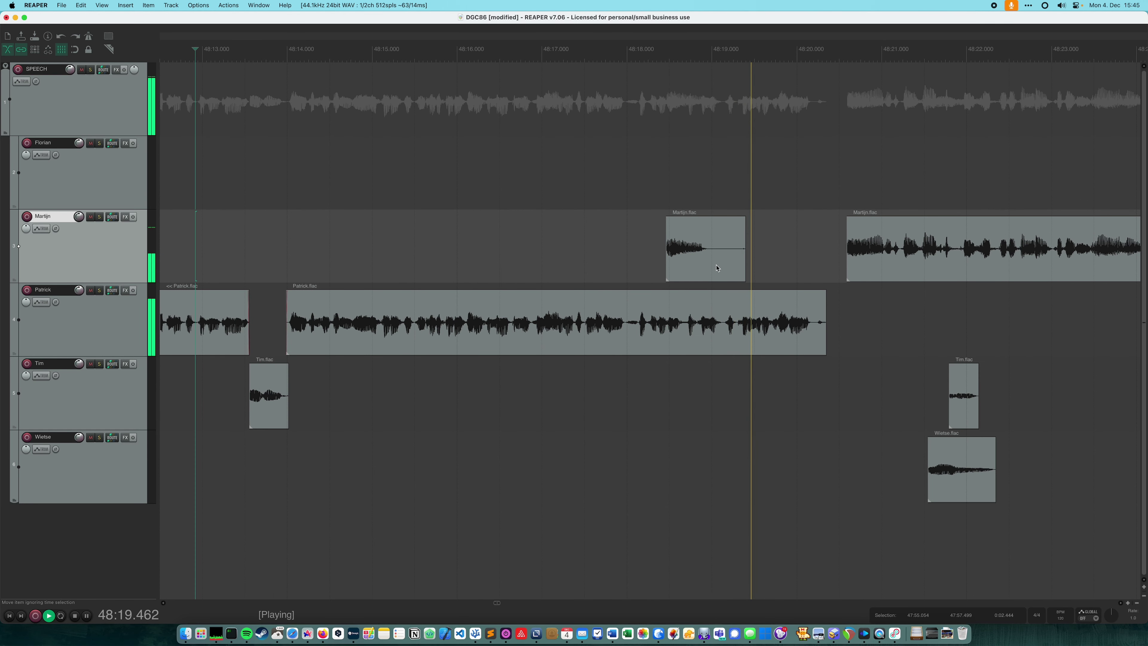
{"action": "left_click", "coordinate": [710, 242]}
{"action": "key", "text": "Delete"}
- Trim the third speaker's clip end at about 48:20.15 and shorten the pause before the second speaker's clip on all tracks
{"action": "scroll", "coordinate": [818, 335], "scroll_direction": "up", "scroll_amount": 5}
{"action": "left_click", "coordinate": [792, 329]}
{"action": "key", "text": "s"}
{"action": "left_click", "coordinate": [812, 321]}
{"action": "key", "text": "Delete"}
{"action": "left_click_drag", "start_coordinate": [806, 162], "coordinate": [892, 174]}
{"action": "key", "text": "Delete"}
- Replay the transition to the second speaker from about 48:16.3 and save the project
{"action": "scroll", "coordinate": [756, 160], "scroll_direction": "down", "scroll_amount": 5}
{"action": "scroll", "coordinate": [685, 161], "scroll_direction": "down", "scroll_amount": 3}
{"action": "left_click", "coordinate": [578, 192]}
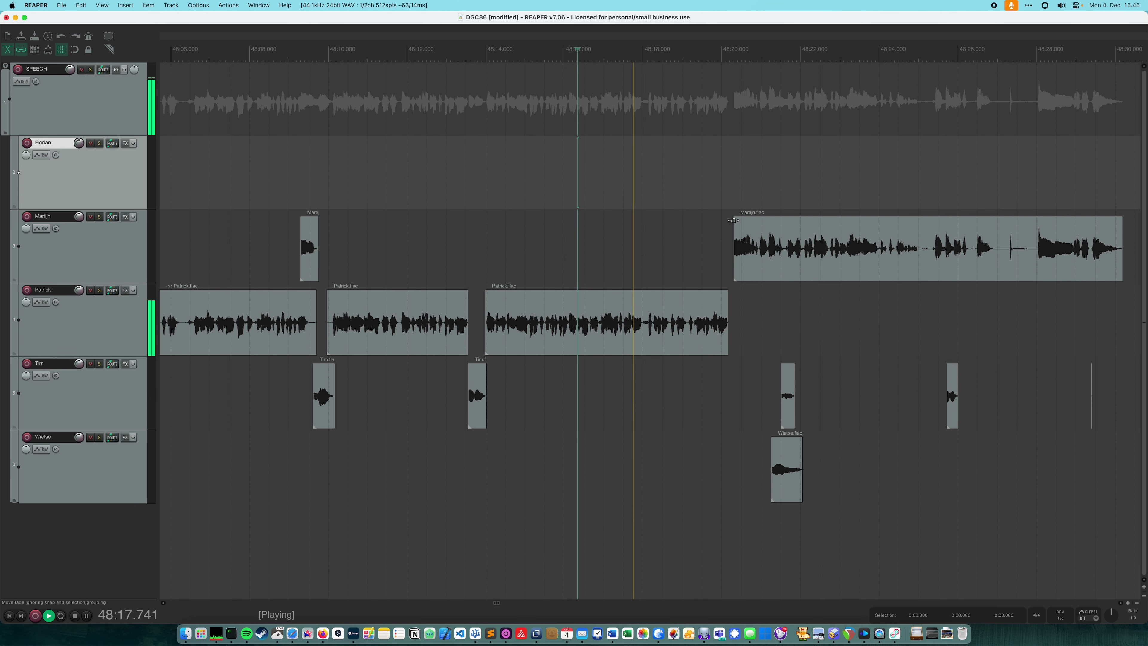
{"action": "key", "text": "super+s"}
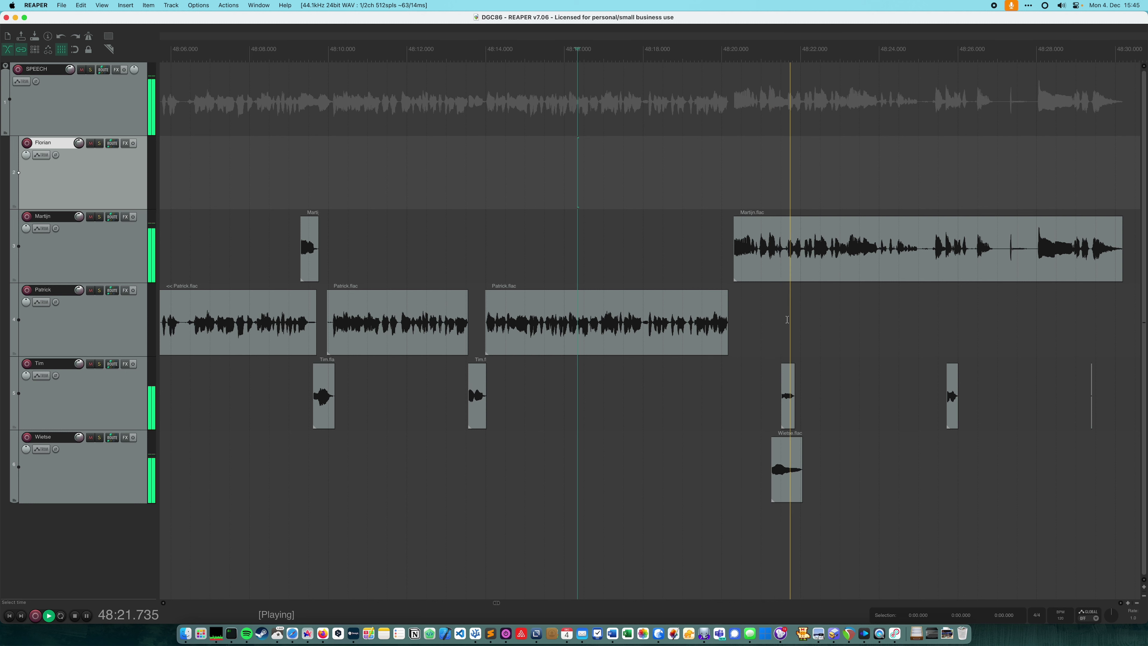
- Replay the transition from about 48:18.4 and 48:20.0 to examine the fourth and fifth speakers' overlapping interjections
{"action": "left_click", "coordinate": [659, 245]}
{"action": "scroll", "coordinate": [729, 372], "scroll_direction": "up", "scroll_amount": 3}
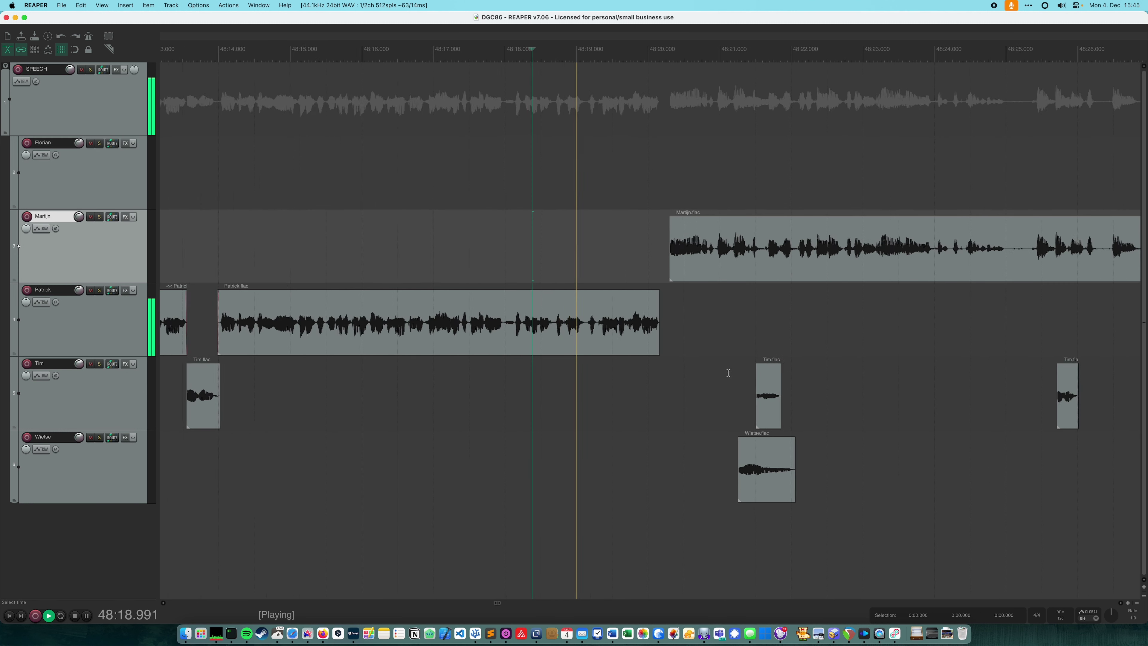
{"action": "scroll", "coordinate": [728, 373], "scroll_direction": "up", "scroll_amount": 2}
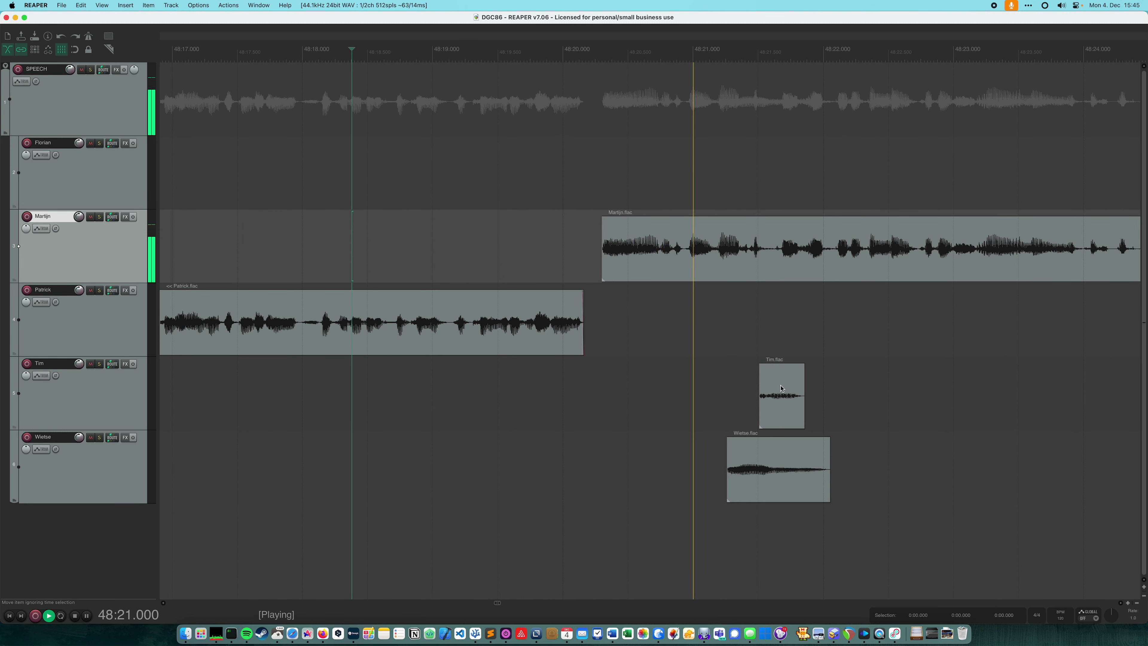
{"action": "key", "text": "space"}
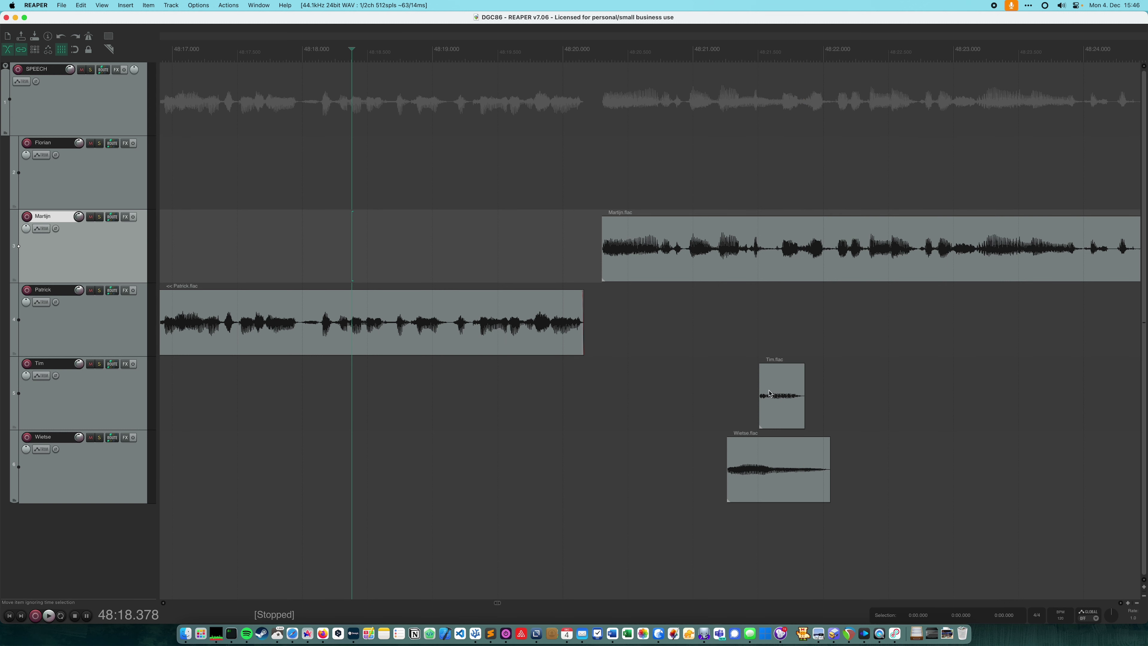
{"action": "left_click", "coordinate": [559, 177]}
{"action": "key", "text": "space"}
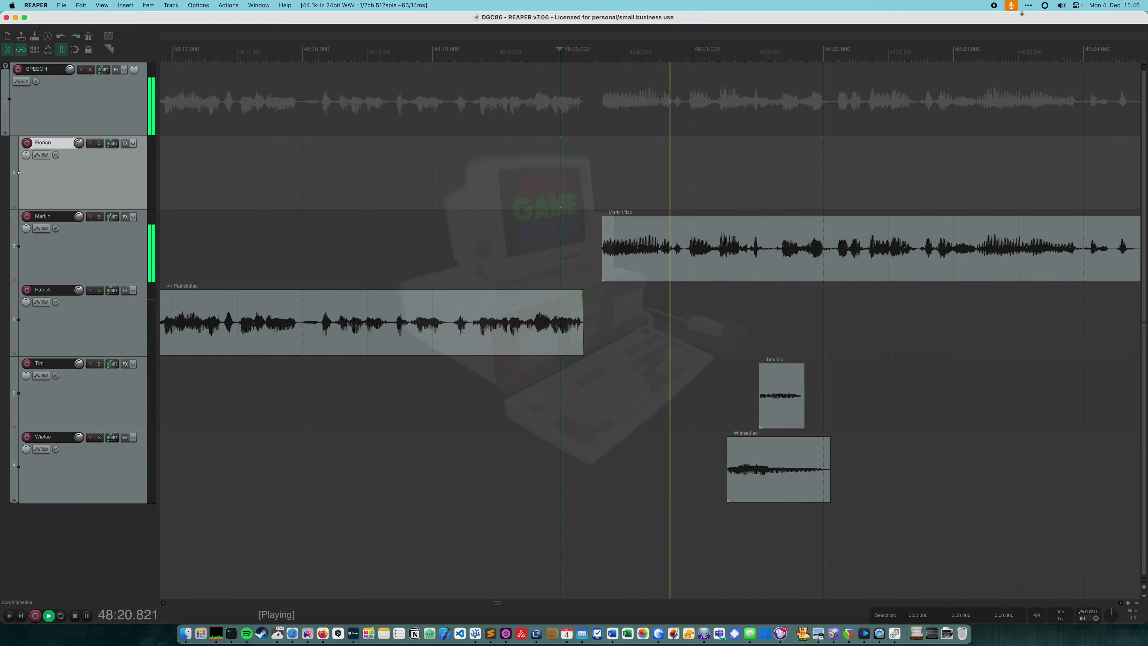